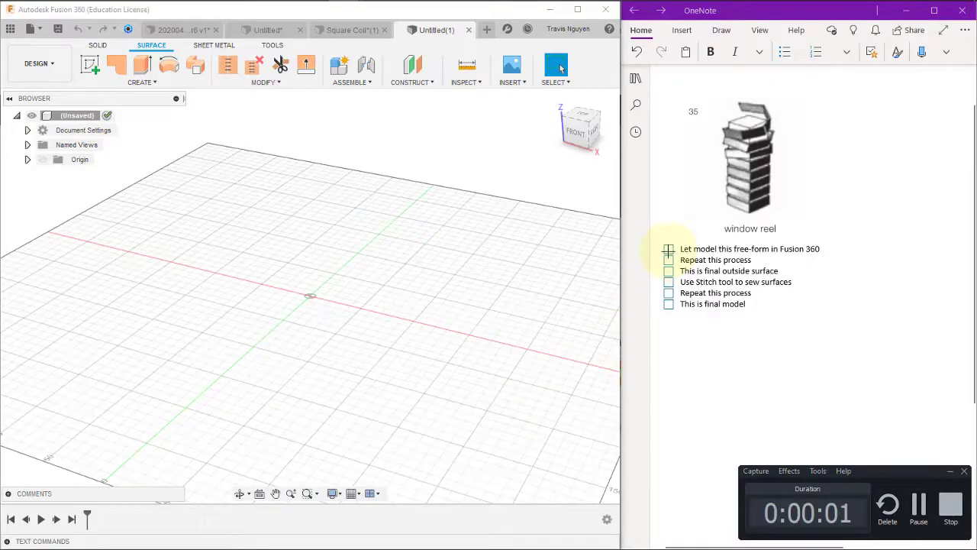
- Tick off the 'Let model this free-form in Fusion 360' to-do item in OneNote
{"action": "left_click", "coordinate": [669, 250]}
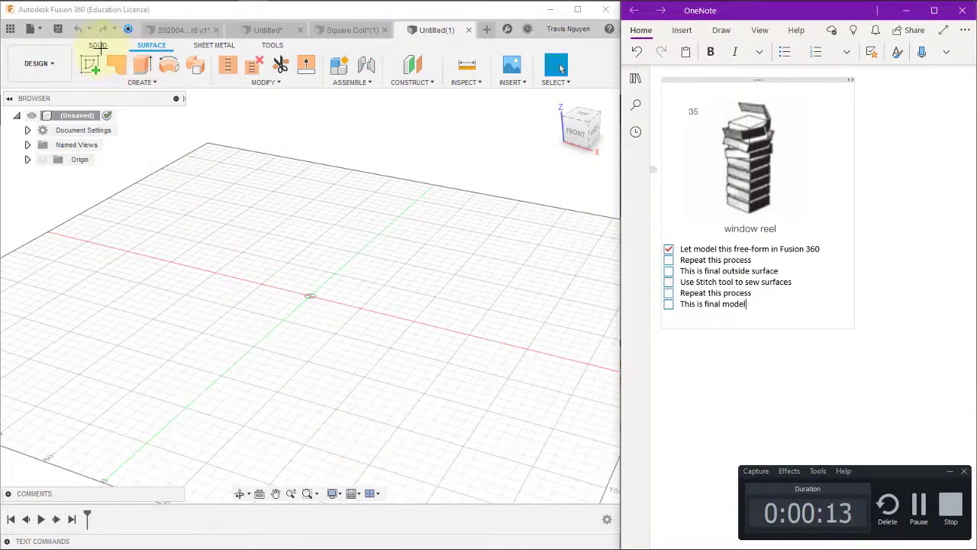
- Start a coil on the XY plane, centred at the origin, with a 300 mm diameter
{"action": "left_click", "coordinate": [99, 45]}
{"action": "left_click", "coordinate": [141, 82]}
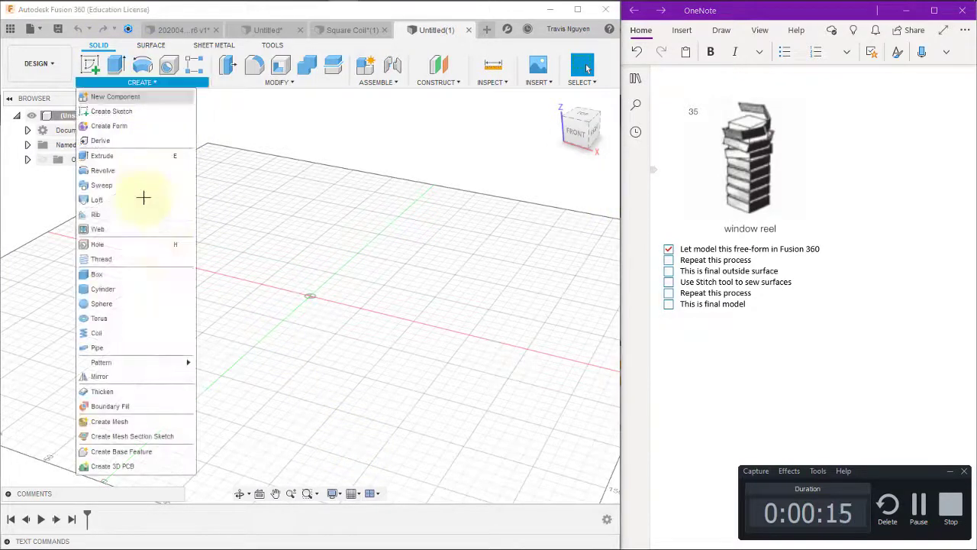
{"action": "left_click", "coordinate": [163, 333]}
{"action": "left_click", "coordinate": [327, 296]}
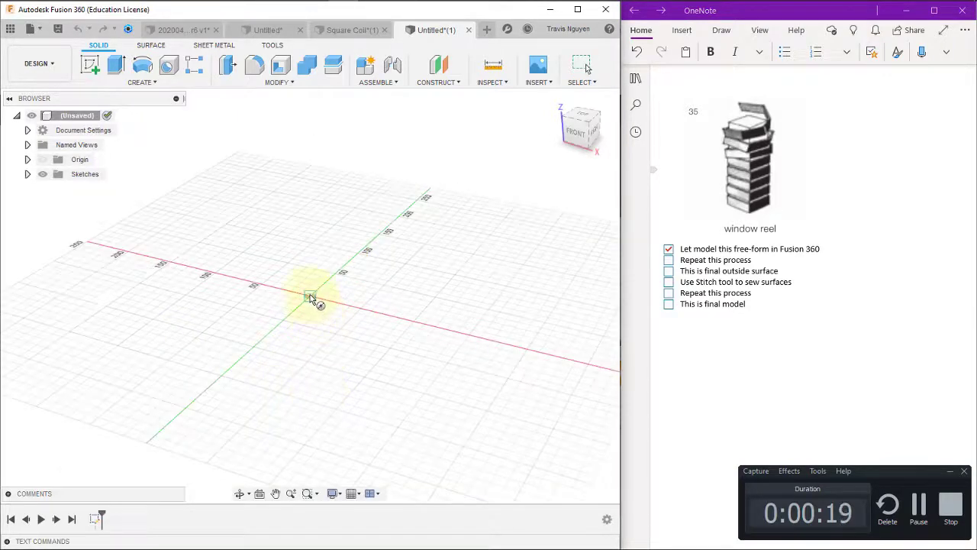
{"action": "left_click", "coordinate": [310, 296]}
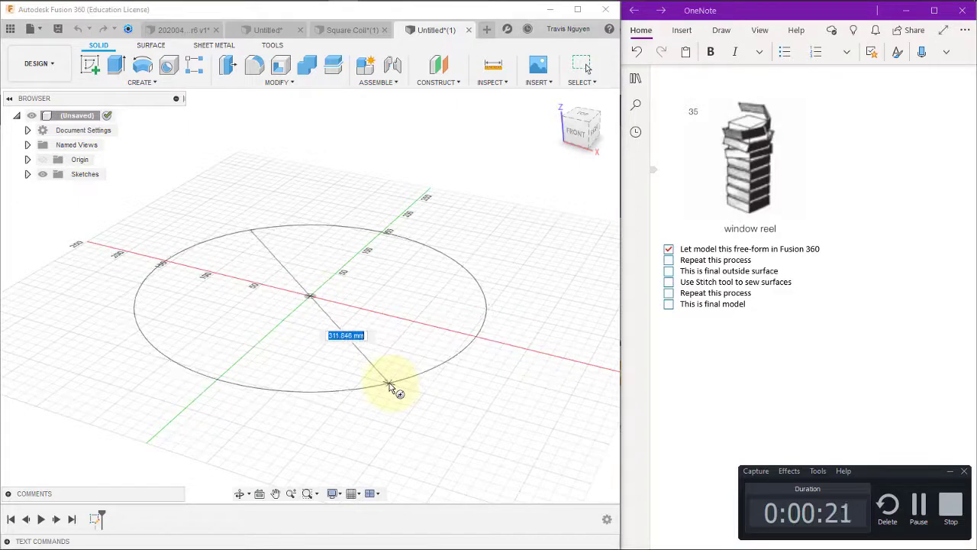
{"action": "type", "text": "300"}
{"action": "key", "text": "Return"}
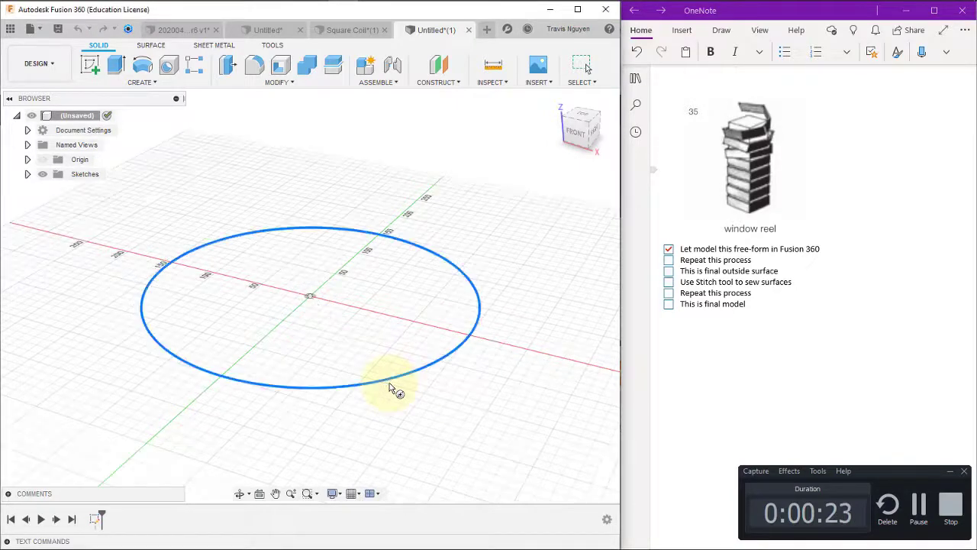
- Try the Outside section position, then set the square section back to Inside
{"action": "scroll", "coordinate": [375, 408], "scroll_direction": "down", "scroll_amount": 5}
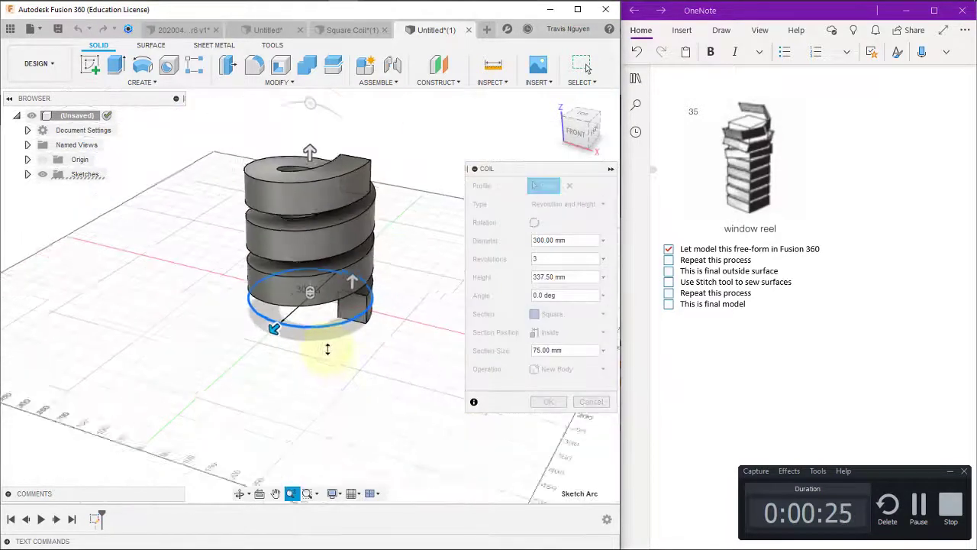
{"action": "mouse_move", "coordinate": [328, 349]}
{"action": "middle_mouse_down", "text": "shift"}
{"action": "mouse_move", "coordinate": [373, 393]}
{"action": "mouse_move", "coordinate": [305, 387]}
{"action": "mouse_move", "coordinate": [369, 365]}
{"action": "mouse_move", "coordinate": [425, 392]}
{"action": "mouse_move", "coordinate": [415, 395]}
{"action": "middle_mouse_up", "text": "shift"}
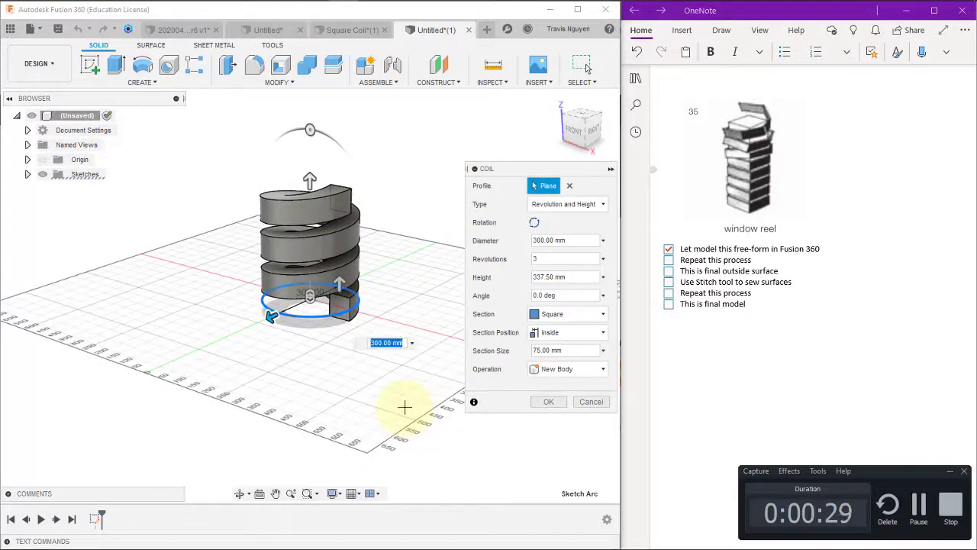
{"action": "mouse_move", "coordinate": [434, 394]}
{"action": "middle_mouse_down", "text": "shift"}
{"action": "mouse_move", "coordinate": [403, 411]}
{"action": "mouse_move", "coordinate": [443, 412]}
{"action": "middle_mouse_up", "text": "shift"}
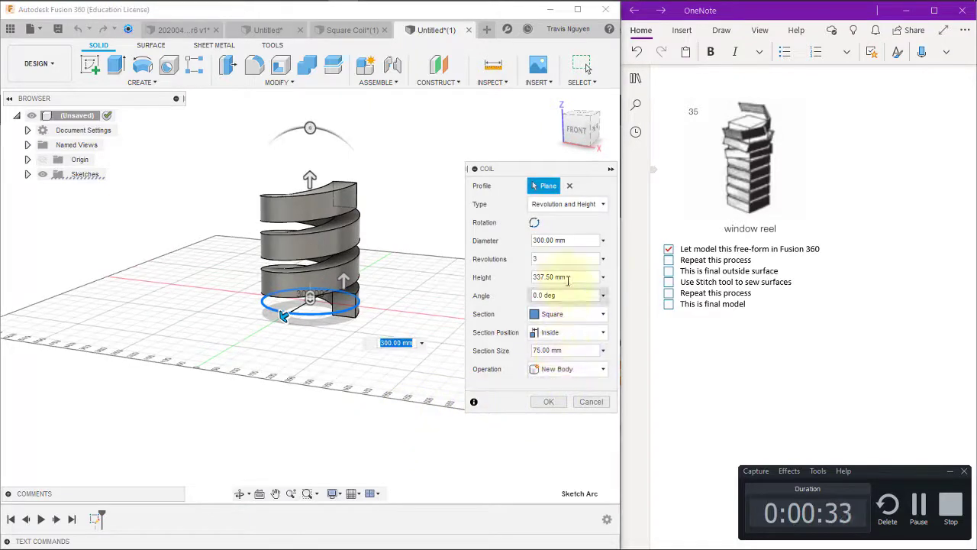
{"action": "left_click", "coordinate": [573, 334]}
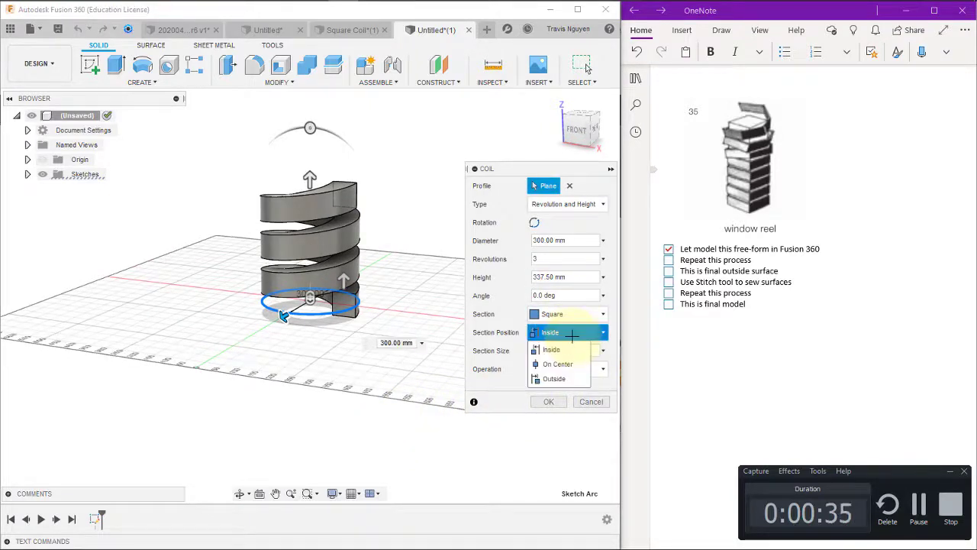
{"action": "left_click", "coordinate": [571, 328]}
{"action": "left_click", "coordinate": [572, 333]}
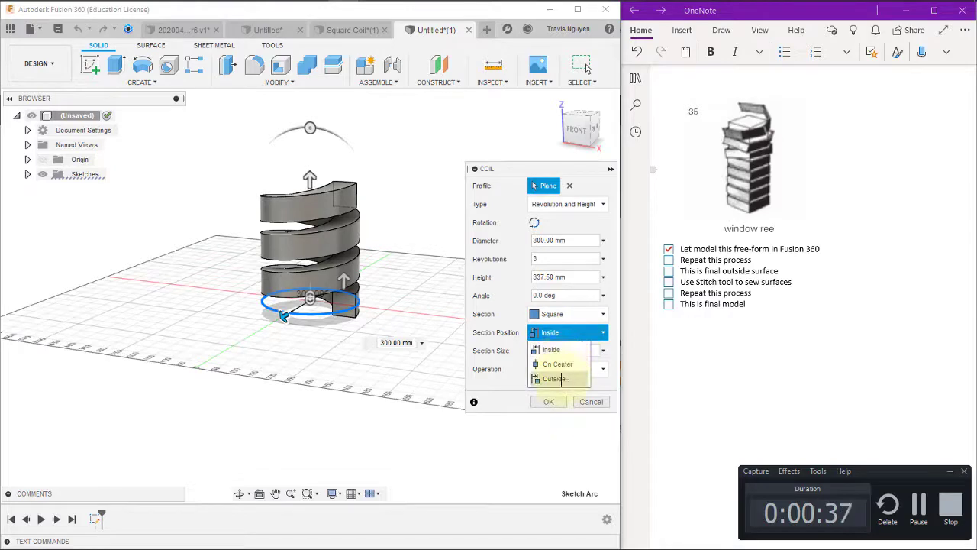
{"action": "left_click", "coordinate": [556, 377]}
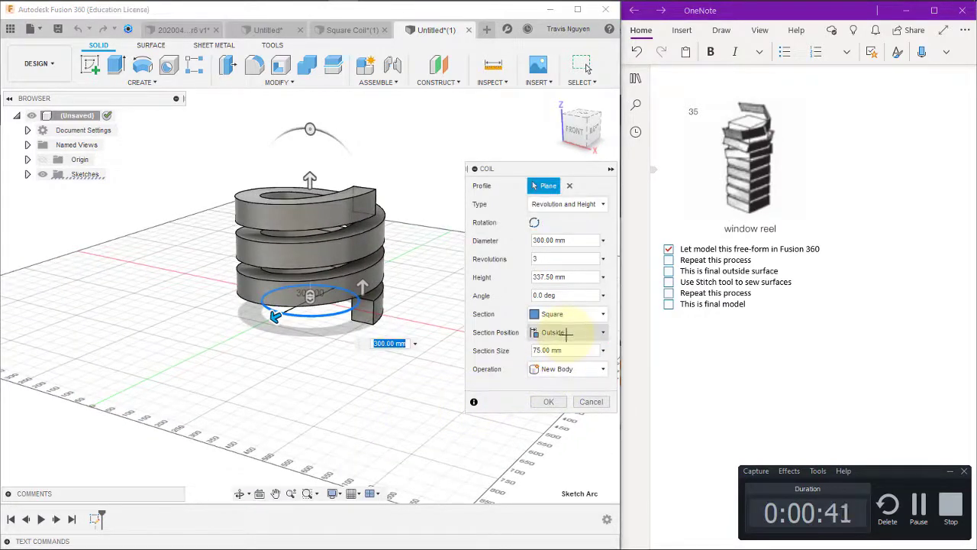
{"action": "left_click", "coordinate": [567, 333]}
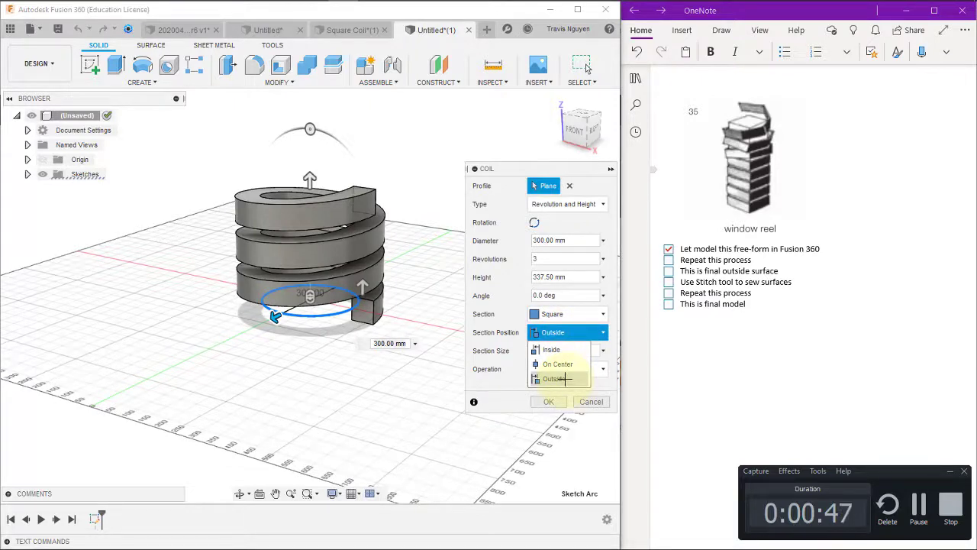
{"action": "left_click", "coordinate": [563, 350]}
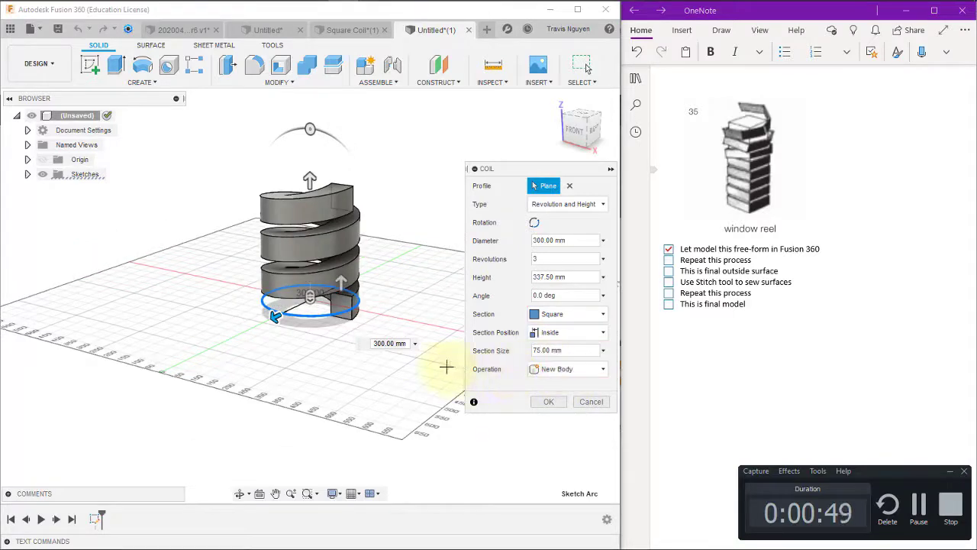
- Set 5 revolutions and 450 mm height, and create the coil as a solid body
{"action": "middle_click_drag", "start_coordinate": [490, 385], "coordinate": [401, 389], "text": "shift"}
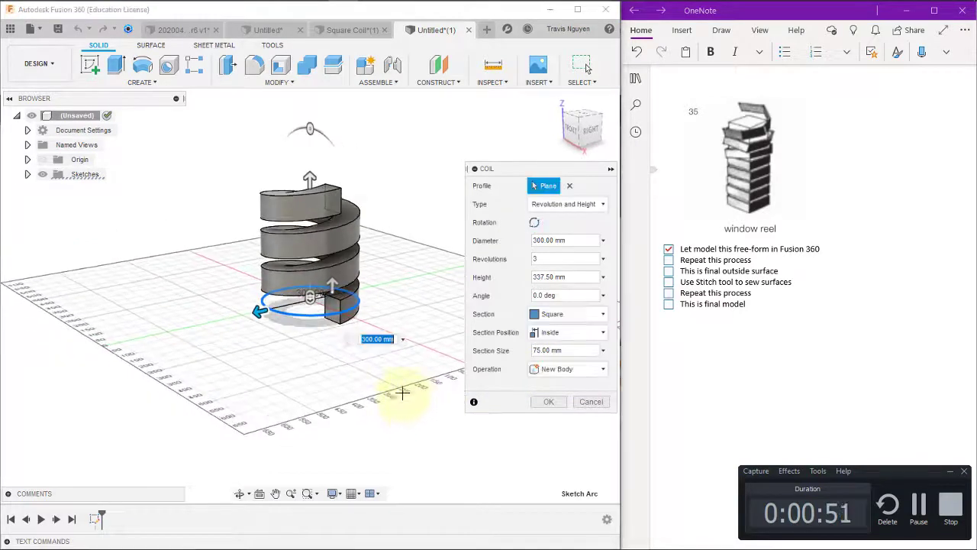
{"action": "double_click", "coordinate": [550, 259]}
{"action": "type", "text": "5"}
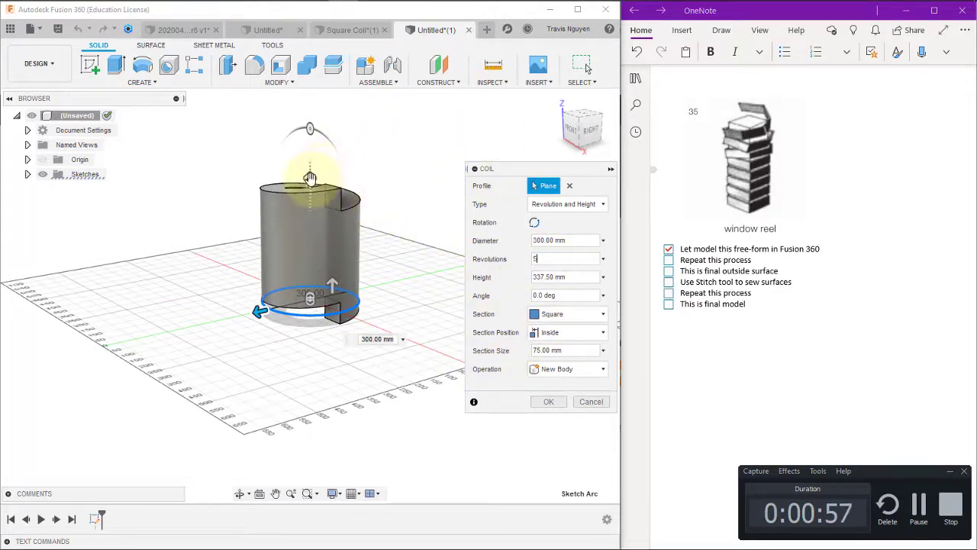
{"action": "left_click_drag", "start_coordinate": [309, 180], "coordinate": [310, 151]}
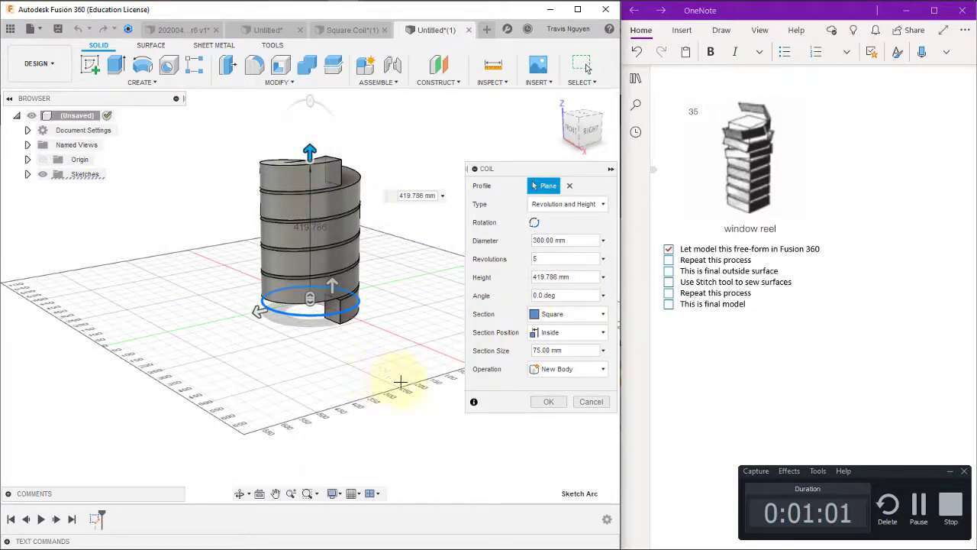
{"action": "scroll", "coordinate": [400, 382], "scroll_direction": "up", "scroll_amount": 3}
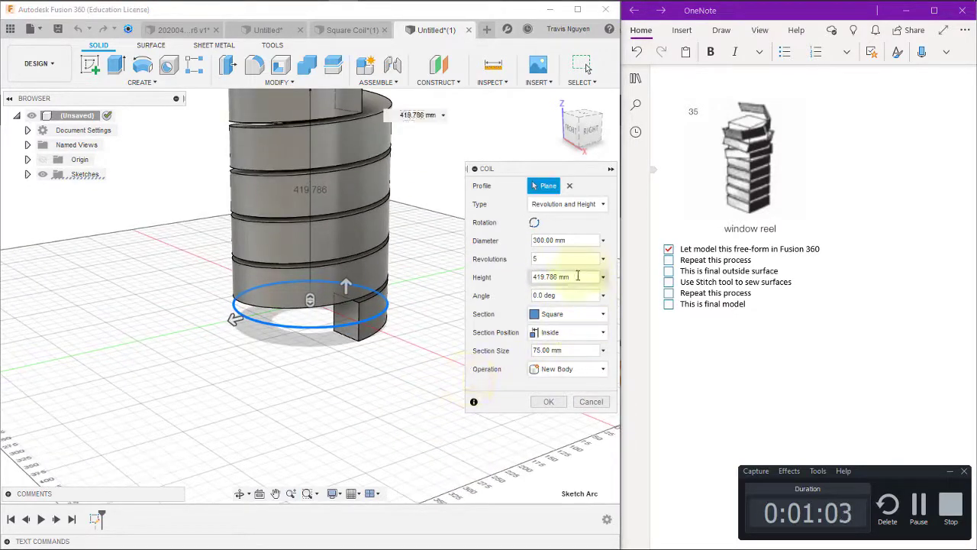
{"action": "left_click_drag", "start_coordinate": [578, 277], "coordinate": [484, 277]}
{"action": "type", "text": "450"}
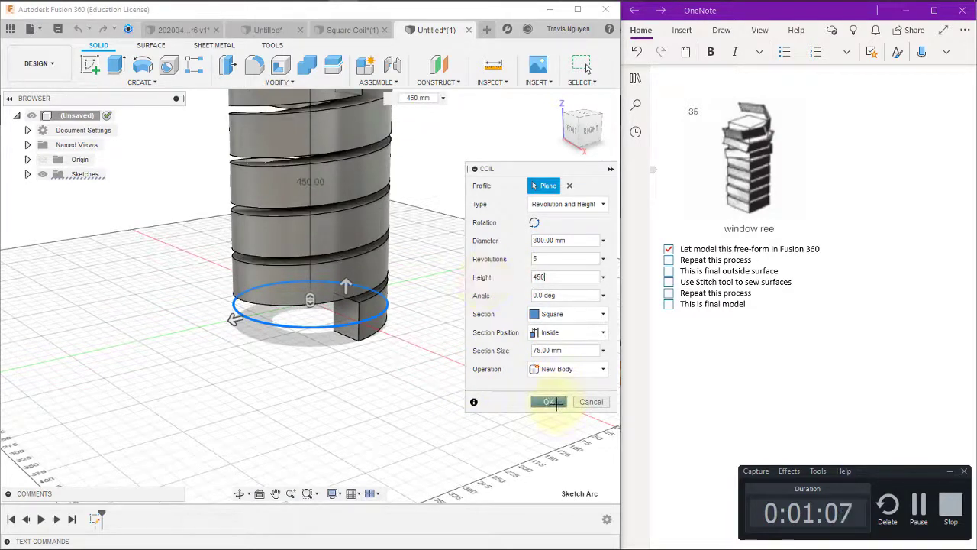
{"action": "left_click", "coordinate": [550, 402]}
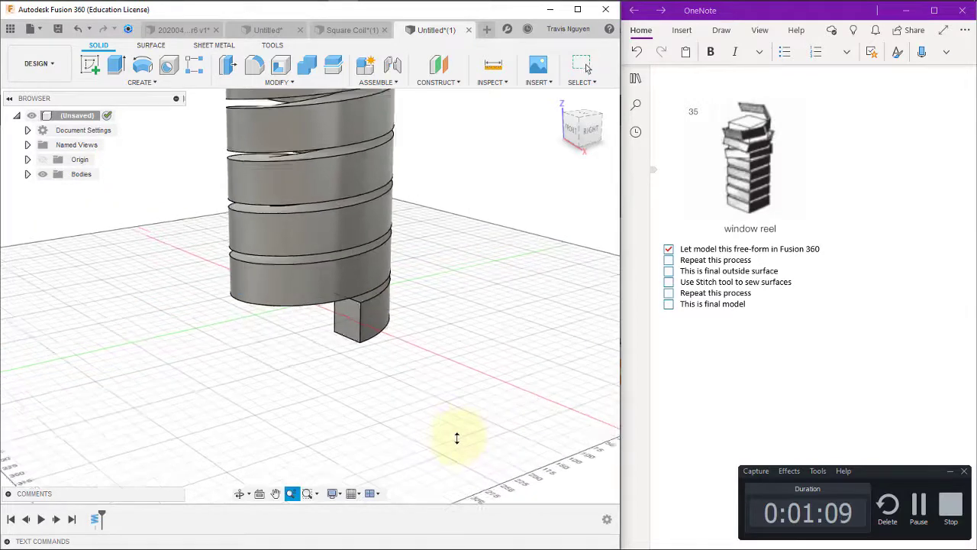
- Create an offset surface 50 mm from the coil's faces
{"action": "scroll", "coordinate": [470, 441], "scroll_direction": "down", "scroll_amount": 3}
{"action": "middle_click_drag", "start_coordinate": [456, 443], "coordinate": [456, 416], "text": "shift"}
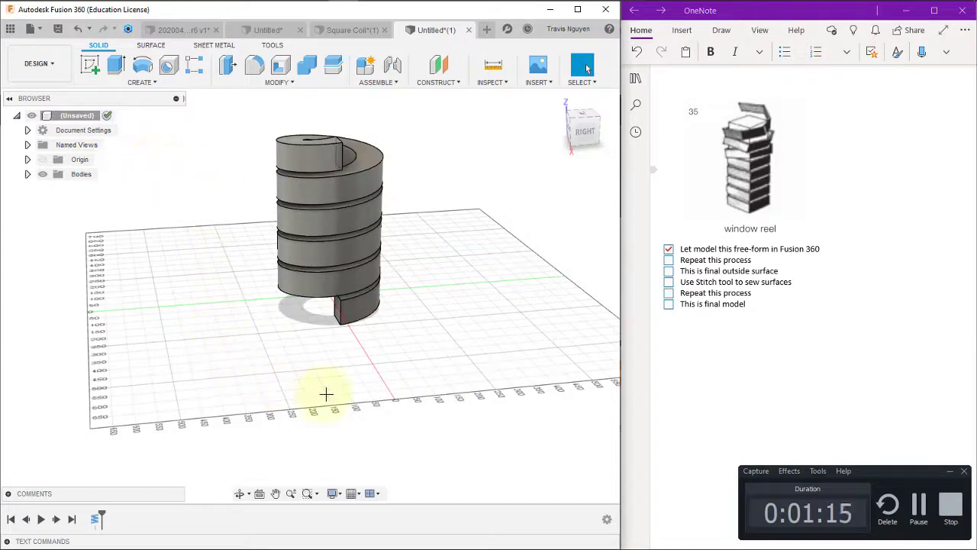
{"action": "left_click", "coordinate": [252, 84]}
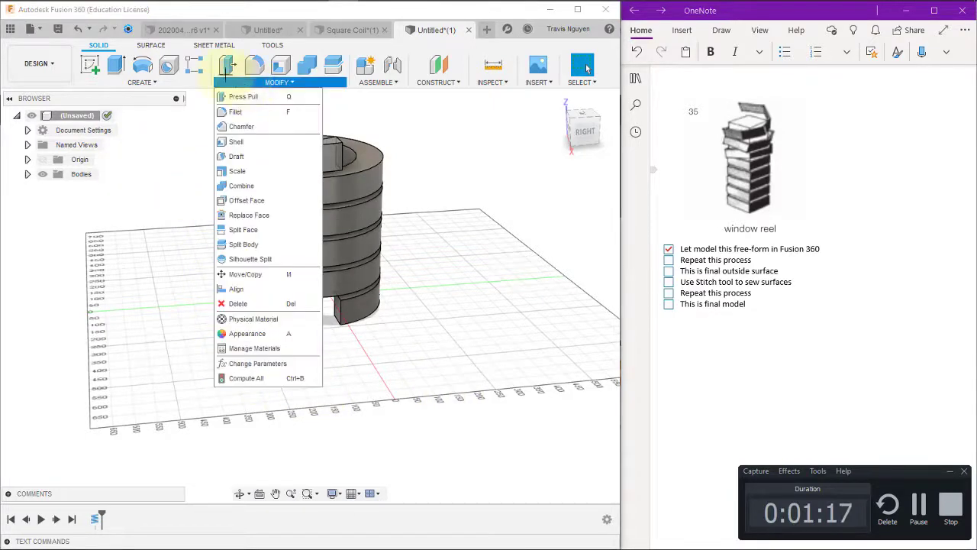
{"action": "left_click", "coordinate": [145, 46]}
{"action": "left_click", "coordinate": [142, 82]}
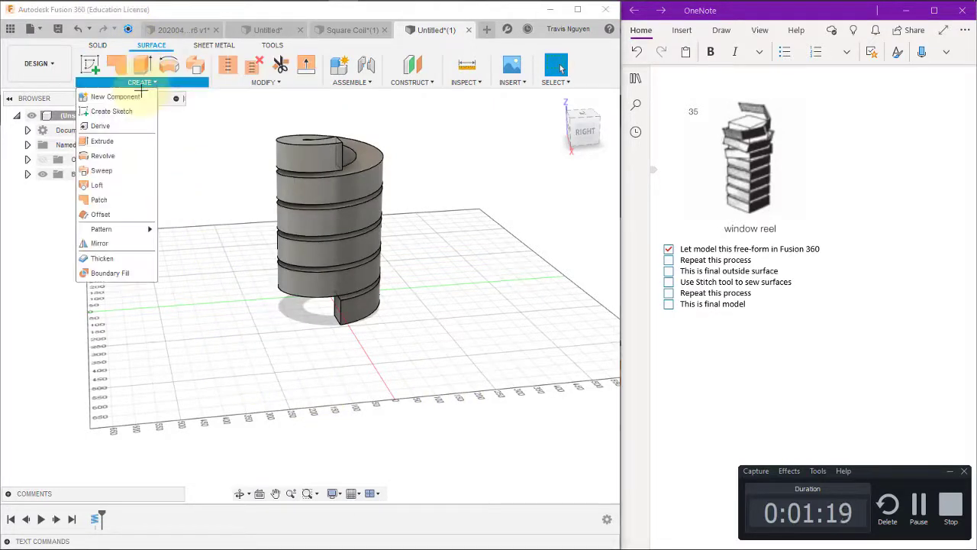
{"action": "left_click", "coordinate": [113, 214]}
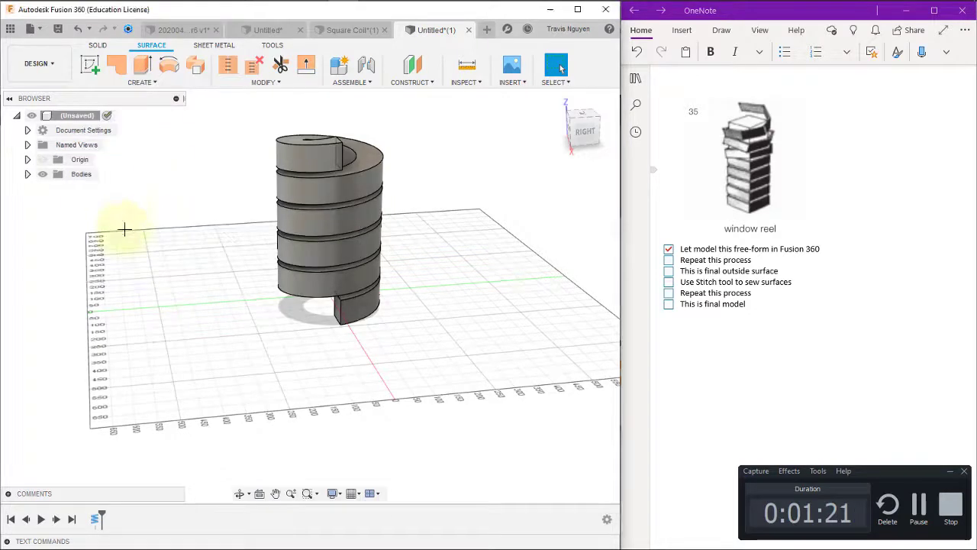
{"action": "left_click", "coordinate": [369, 309]}
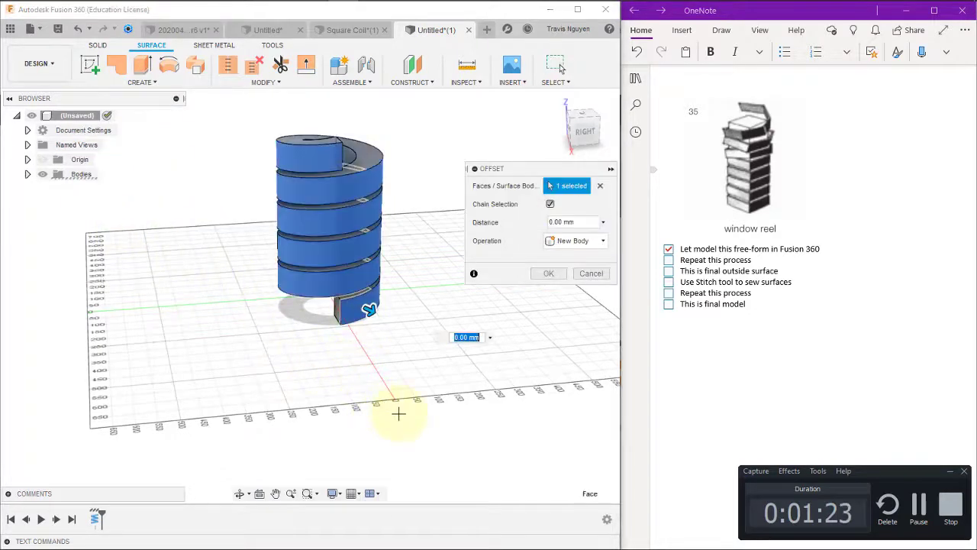
{"action": "scroll", "coordinate": [408, 399], "scroll_direction": "up", "scroll_amount": 2}
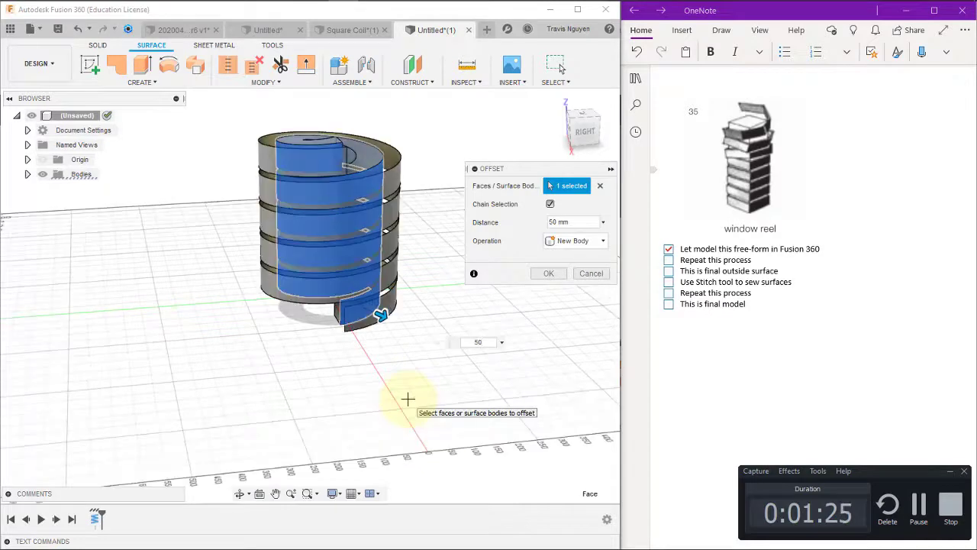
{"action": "key", "text": "Escape"}
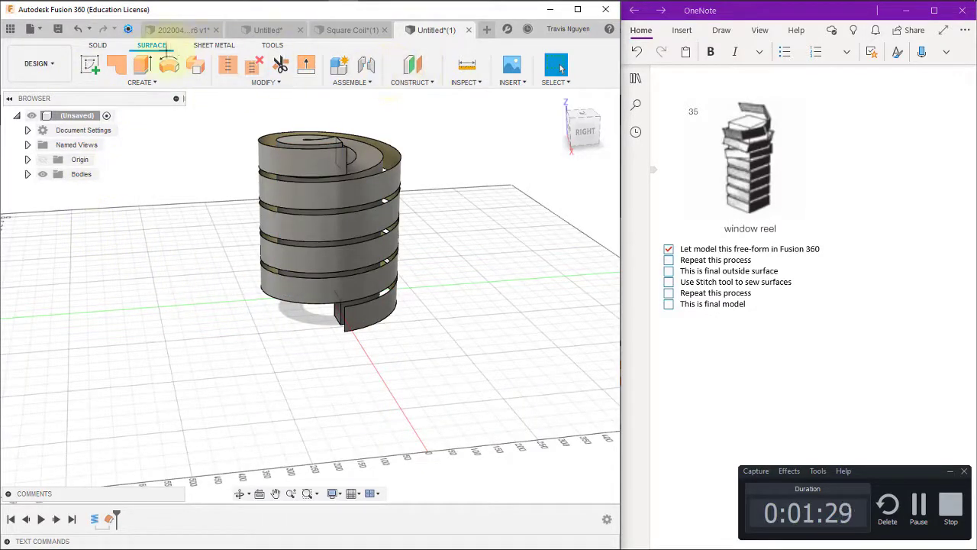
- Start a new sketch on the coil's base plane
{"action": "left_click", "coordinate": [101, 46]}
{"action": "left_click", "coordinate": [89, 65]}
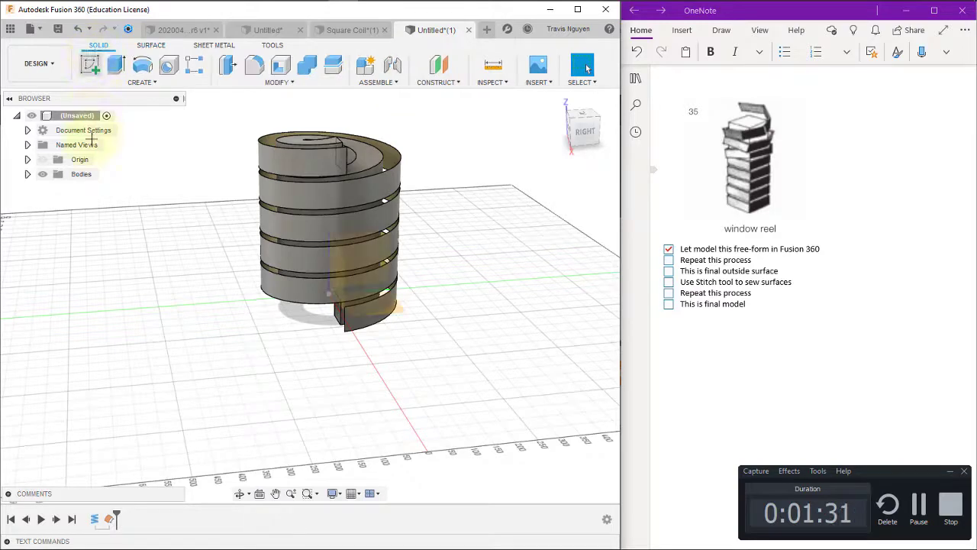
{"action": "left_click", "coordinate": [321, 405]}
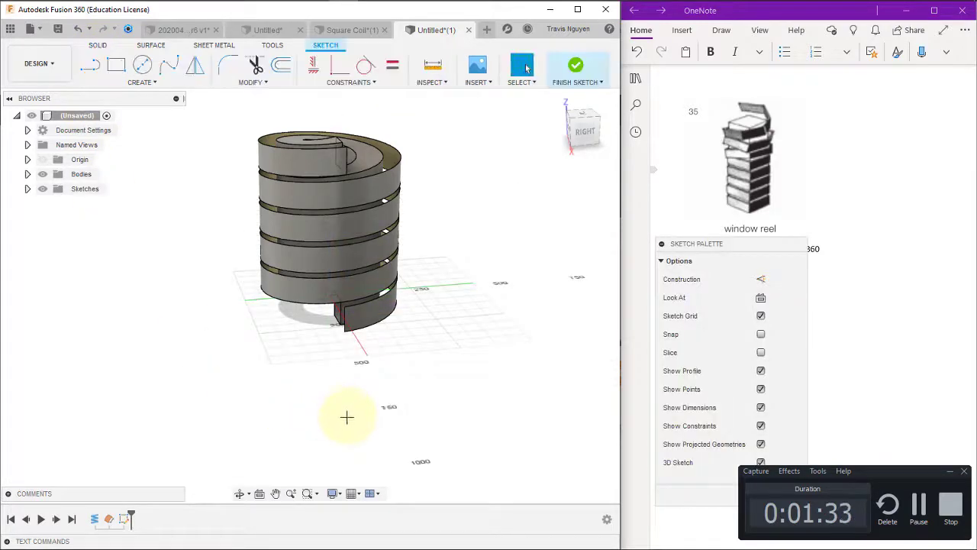
- View the sketch from the top and select the outer circle, length 6299.142 mm
{"action": "middle_click_drag", "start_coordinate": [497, 327], "coordinate": [534, 323], "text": "shift"}
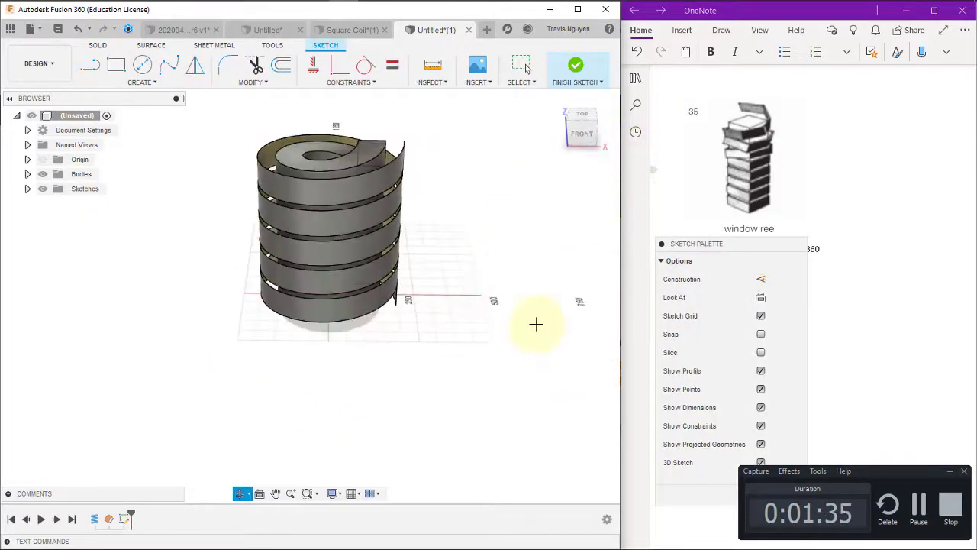
{"action": "left_click", "coordinate": [585, 116]}
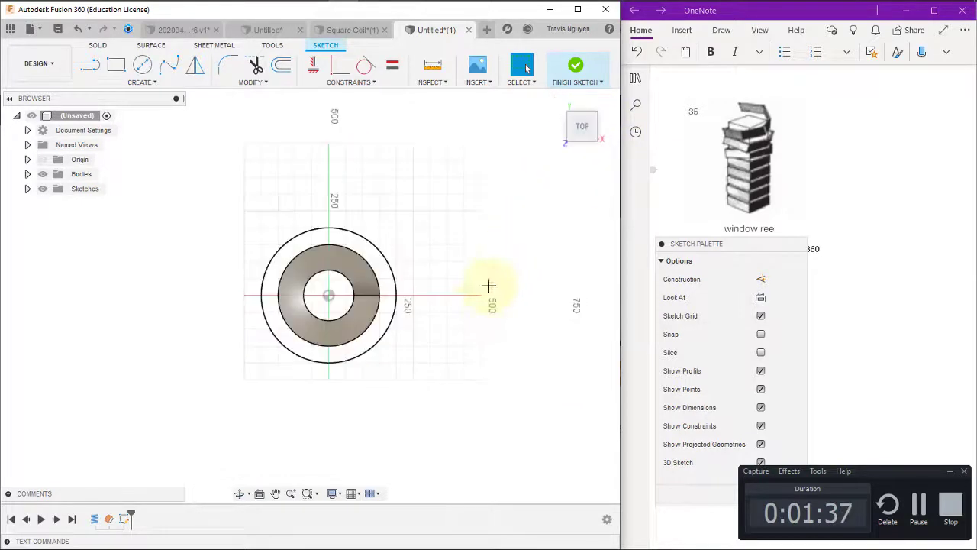
{"action": "scroll", "coordinate": [432, 421], "scroll_direction": "up", "scroll_amount": 2}
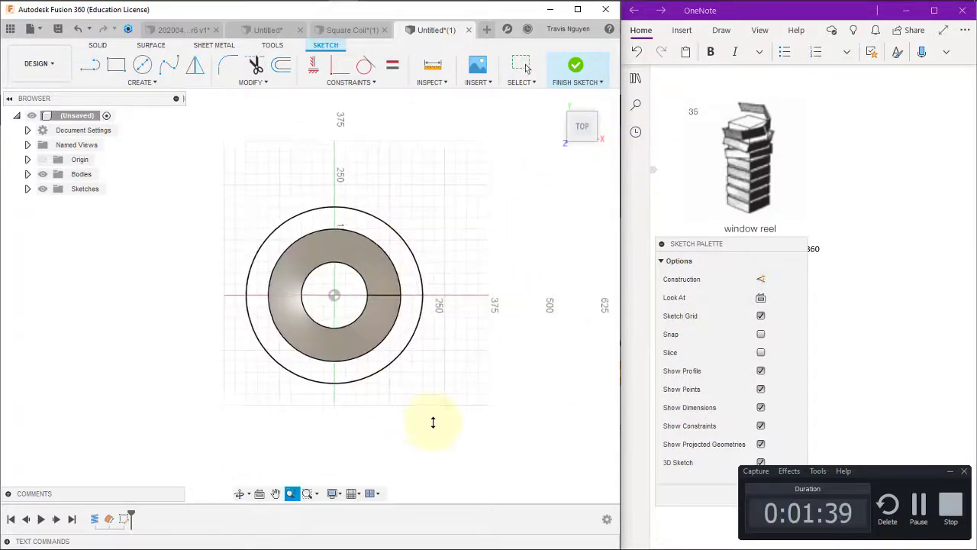
{"action": "scroll", "coordinate": [492, 443], "scroll_direction": "up", "scroll_amount": 2}
{"action": "scroll", "coordinate": [428, 451], "scroll_direction": "up", "scroll_amount": 1}
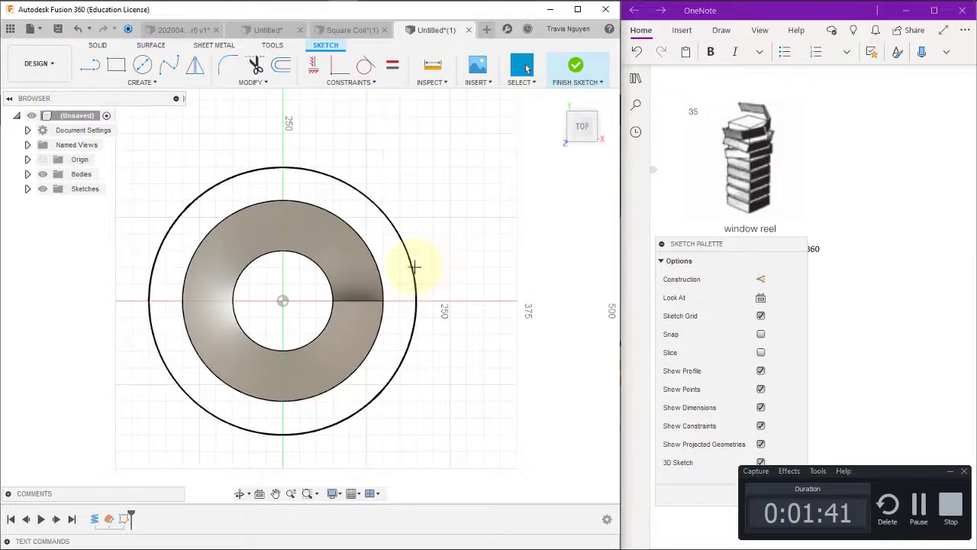
{"action": "left_click", "coordinate": [413, 265]}
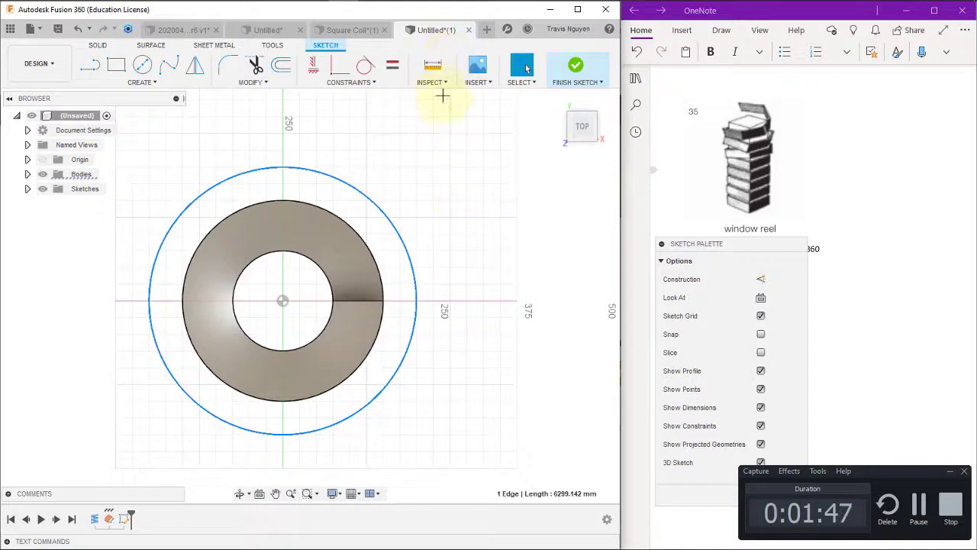
{"action": "left_click", "coordinate": [432, 65]}
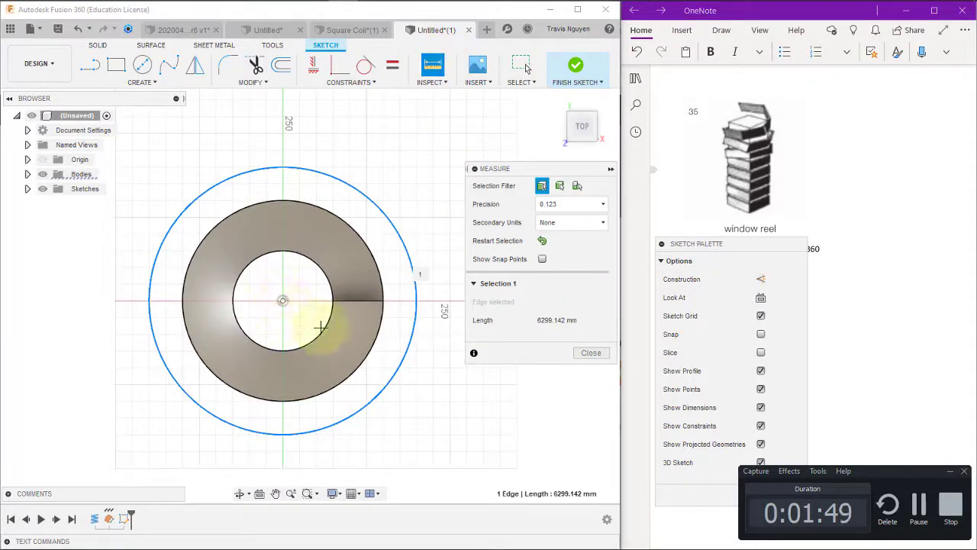
{"action": "left_click", "coordinate": [282, 300]}
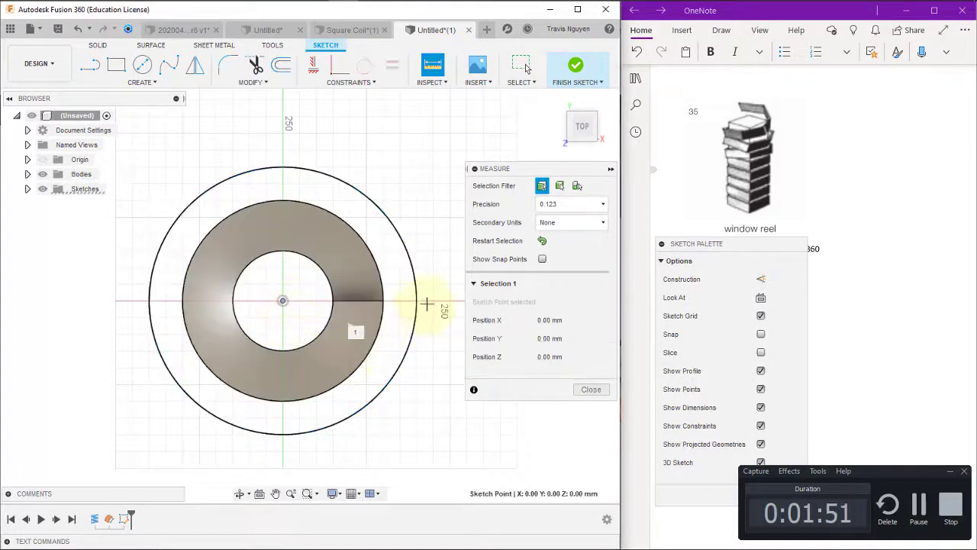
{"action": "left_click", "coordinate": [415, 303]}
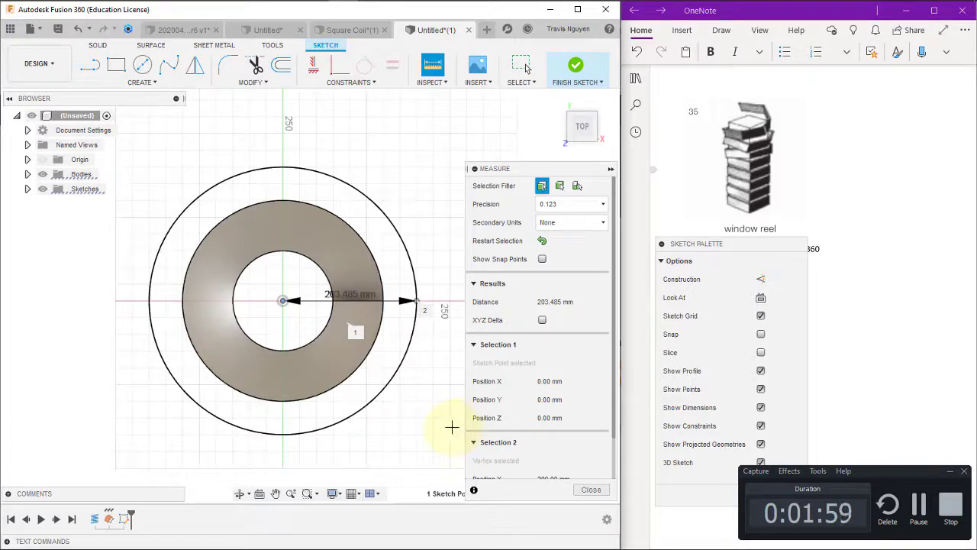
{"action": "middle_click_drag", "start_coordinate": [440, 422], "coordinate": [418, 300], "text": "shift"}
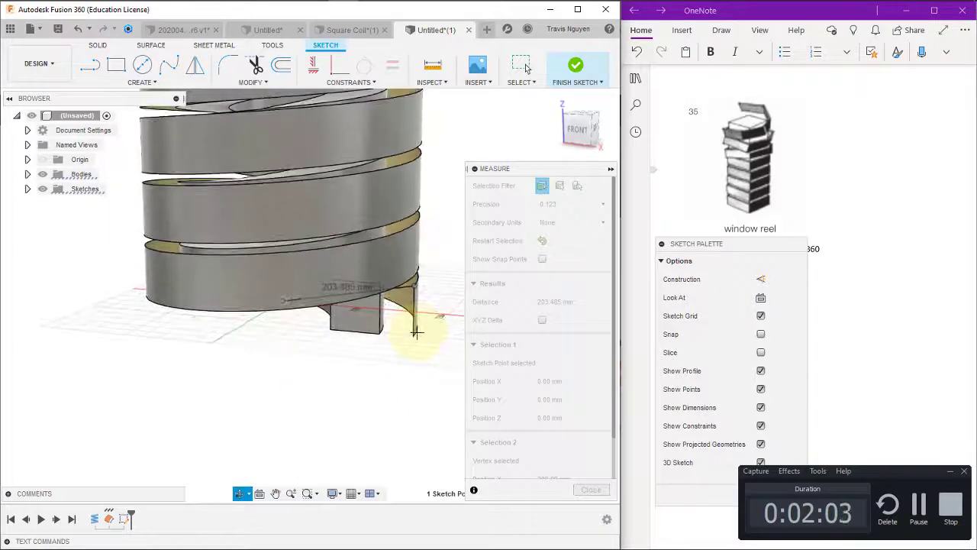
{"action": "key", "text": "Escape"}
{"action": "left_click", "coordinate": [432, 66]}
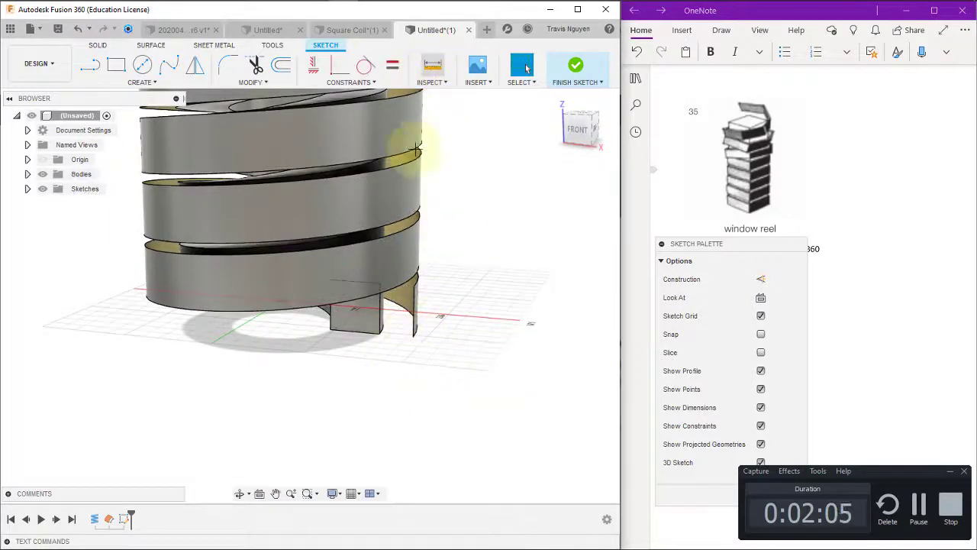
{"action": "middle_click_drag", "start_coordinate": [287, 309], "coordinate": [283, 316], "text": "shift"}
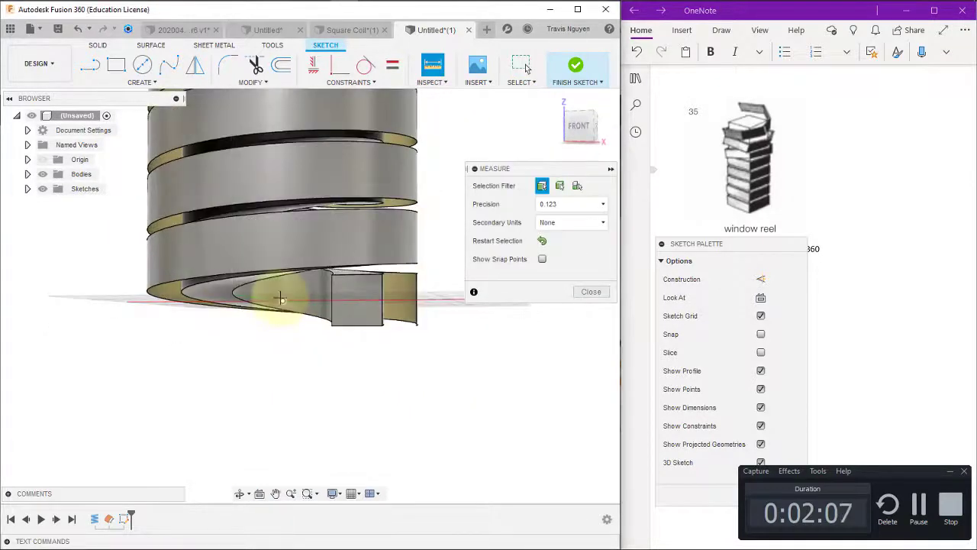
{"action": "left_click", "coordinate": [282, 301]}
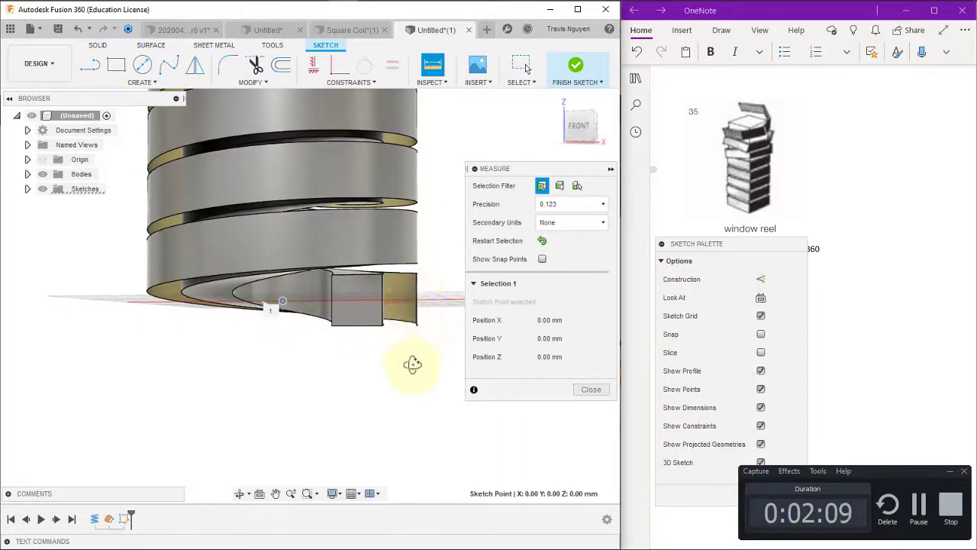
{"action": "middle_click_drag", "start_coordinate": [415, 360], "coordinate": [402, 389], "text": "shift"}
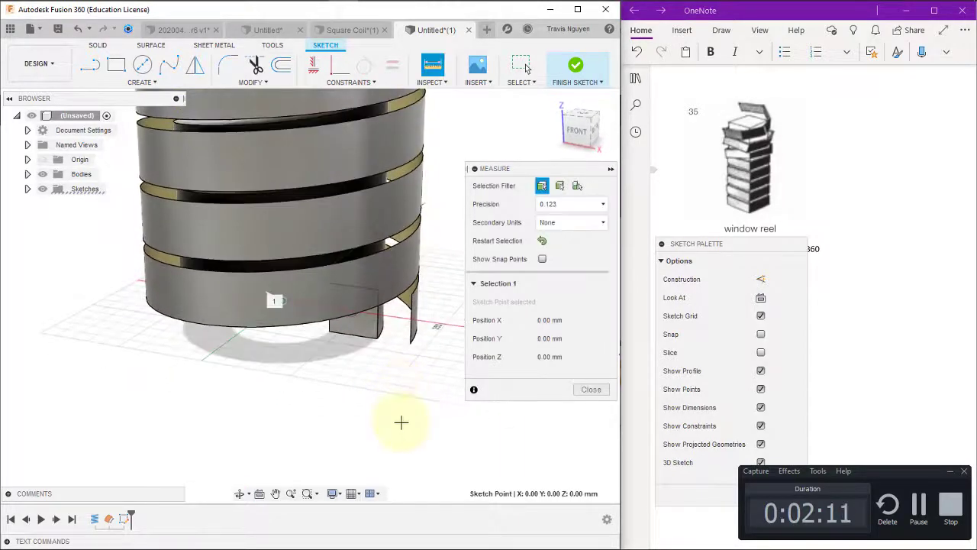
{"action": "key", "text": "Escape"}
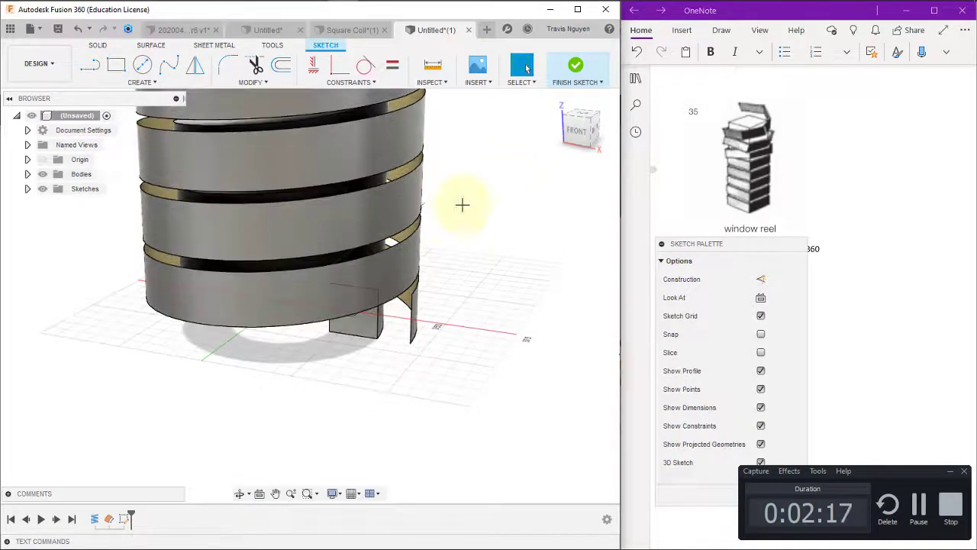
- Abandon a circle and draw a short vertical line at the coiled strip's open end
{"action": "left_click", "coordinate": [142, 65]}
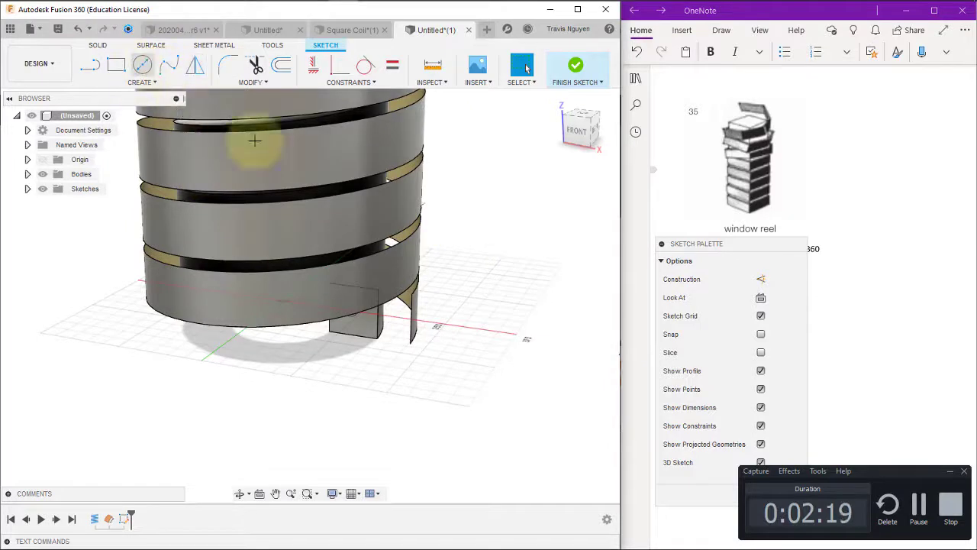
{"action": "left_click", "coordinate": [282, 300]}
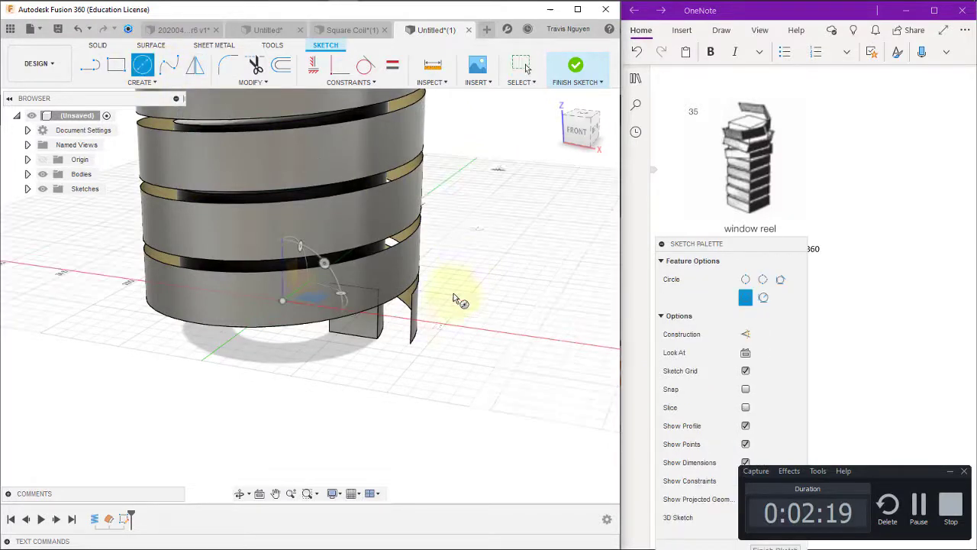
{"action": "left_click", "coordinate": [412, 321]}
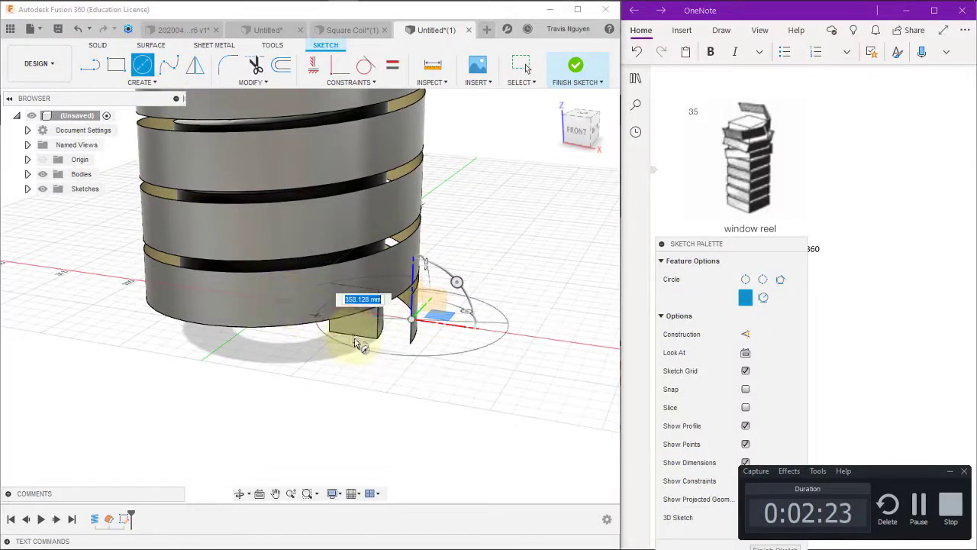
{"action": "left_click", "coordinate": [89, 65]}
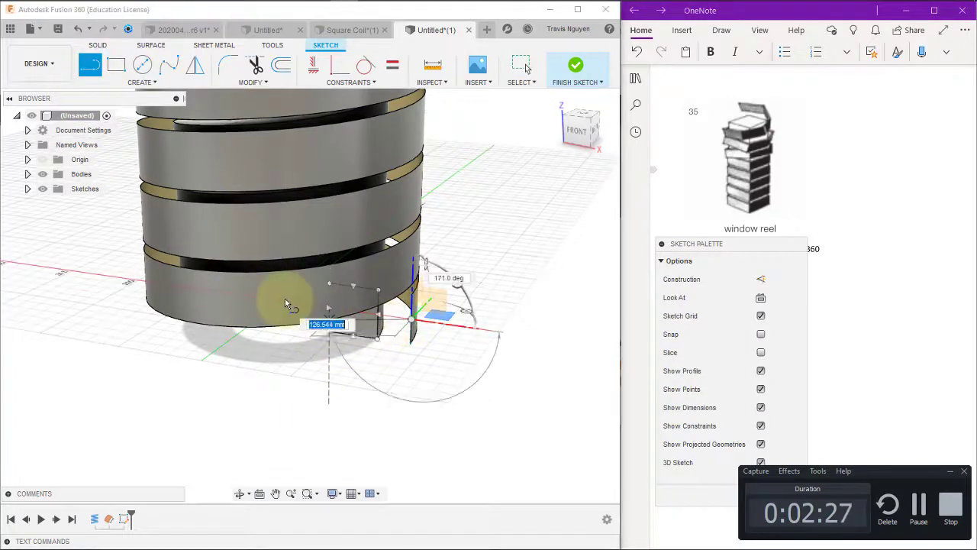
{"action": "left_click", "coordinate": [282, 302]}
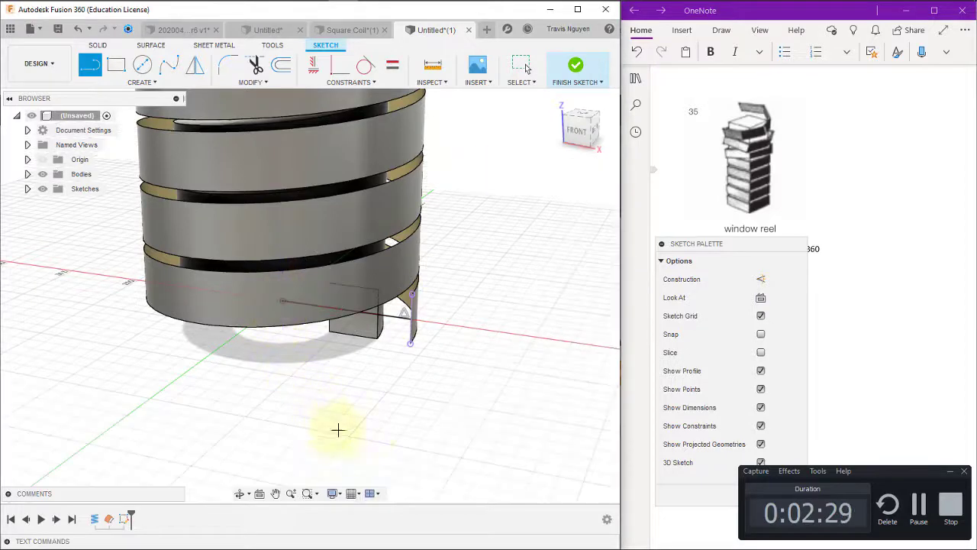
{"action": "key", "text": "Escape"}
{"action": "mouse_move", "coordinate": [338, 430]}
{"action": "middle_mouse_down", "text": "shift"}
{"action": "mouse_move", "coordinate": [386, 438]}
{"action": "mouse_move", "coordinate": [272, 251]}
{"action": "mouse_move", "coordinate": [463, 272]}
{"action": "mouse_move", "coordinate": [456, 321]}
{"action": "middle_mouse_up", "text": "shift"}
{"action": "left_click", "coordinate": [580, 125]}
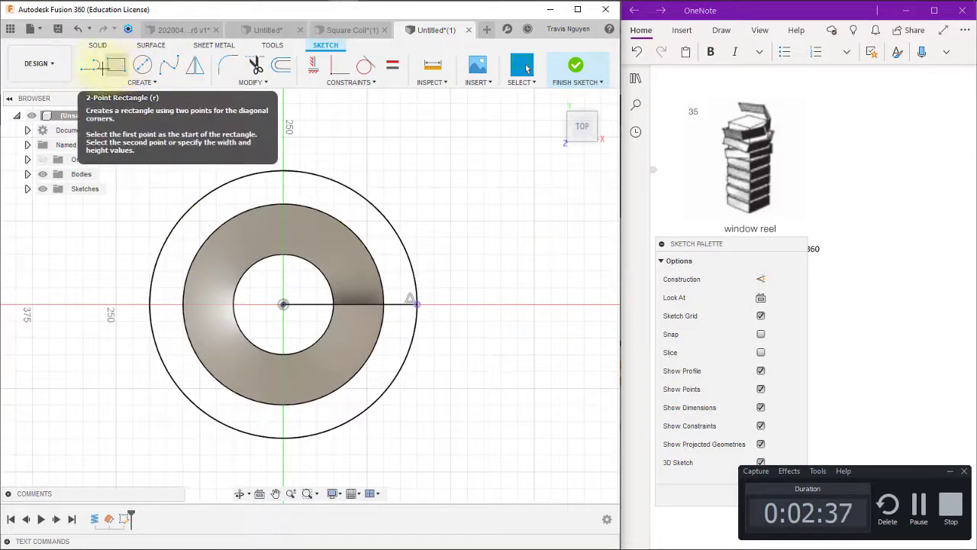
{"action": "mouse_move", "coordinate": [90, 65]}
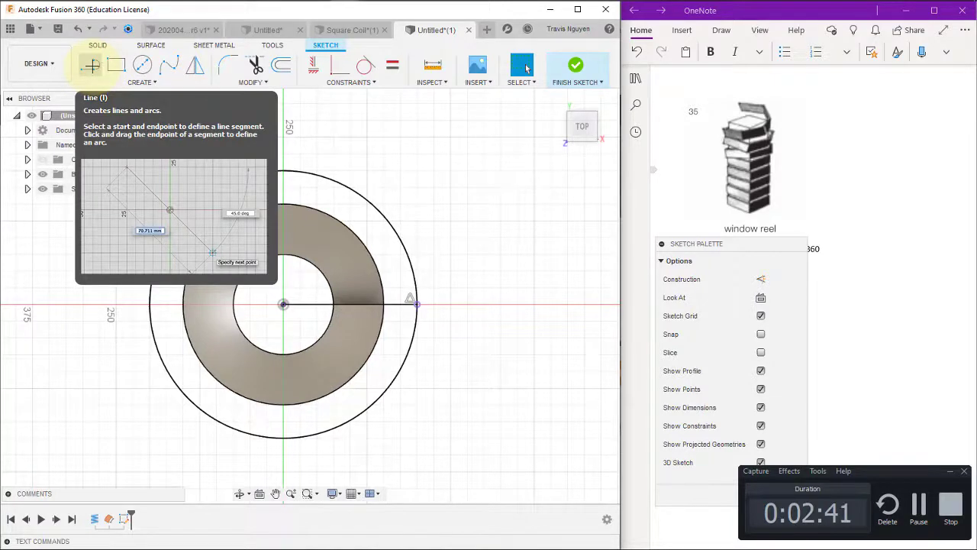
- Draw a line from the ring's centre down to the outer circle's bottom edge
{"action": "left_click", "coordinate": [91, 66]}
{"action": "middle_click_drag", "start_coordinate": [464, 290], "coordinate": [448, 188]}
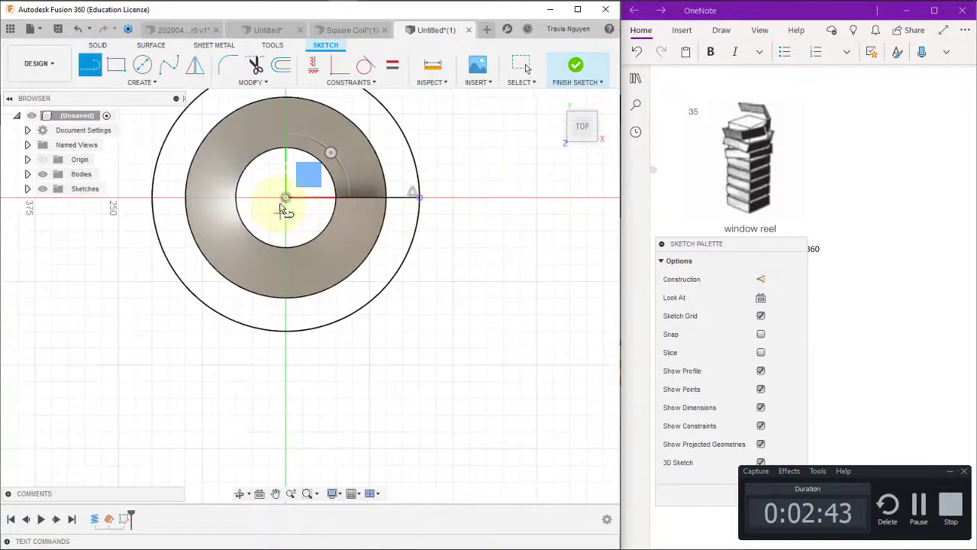
{"action": "left_click_drag", "start_coordinate": [287, 200], "coordinate": [285, 333]}
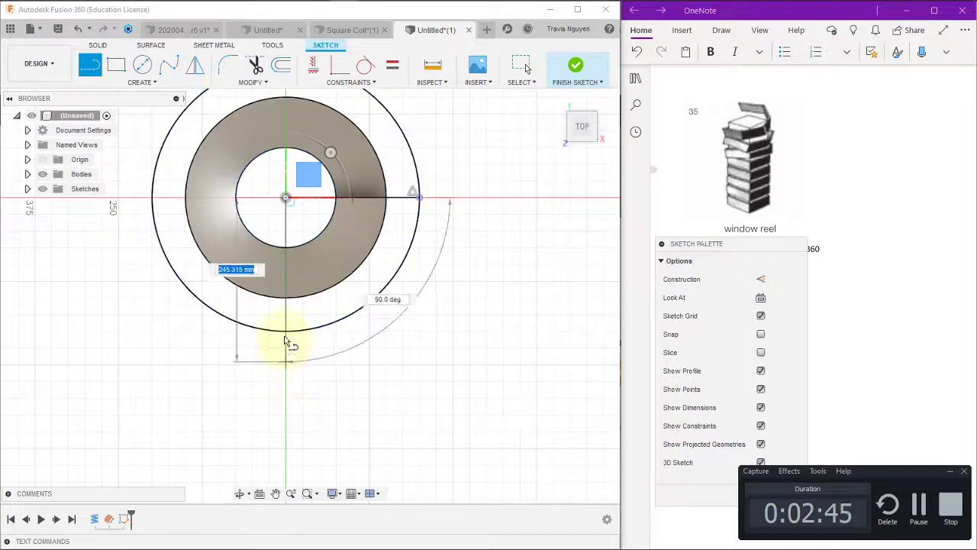
{"action": "left_click", "coordinate": [286, 333]}
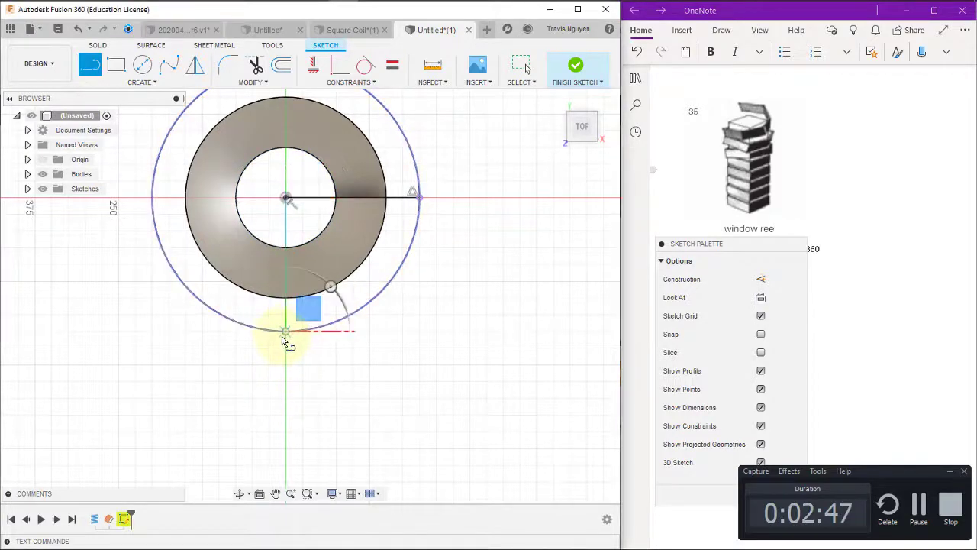
{"action": "key", "text": "Escape"}
{"action": "mouse_move", "coordinate": [426, 384]}
{"action": "middle_mouse_down", "text": "shift"}
{"action": "mouse_move", "coordinate": [378, 328]}
{"action": "mouse_move", "coordinate": [382, 306]}
{"action": "mouse_move", "coordinate": [402, 306]}
{"action": "mouse_move", "coordinate": [375, 290]}
{"action": "mouse_move", "coordinate": [393, 317]}
{"action": "middle_mouse_up", "text": "shift"}
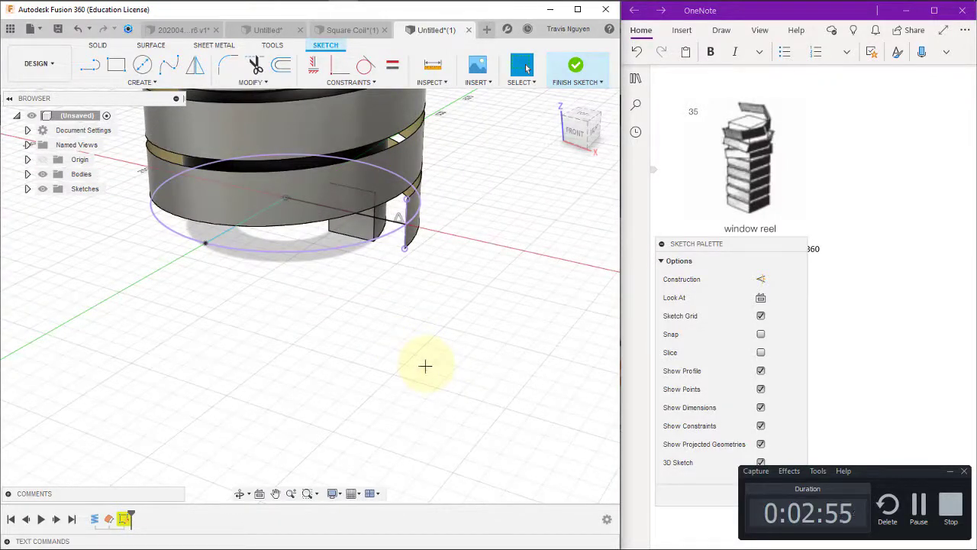
{"action": "mouse_move", "coordinate": [497, 261]}
{"action": "middle_mouse_down", "text": "shift"}
{"action": "mouse_move", "coordinate": [495, 299]}
{"action": "mouse_move", "coordinate": [503, 231]}
{"action": "middle_mouse_up", "text": "shift"}
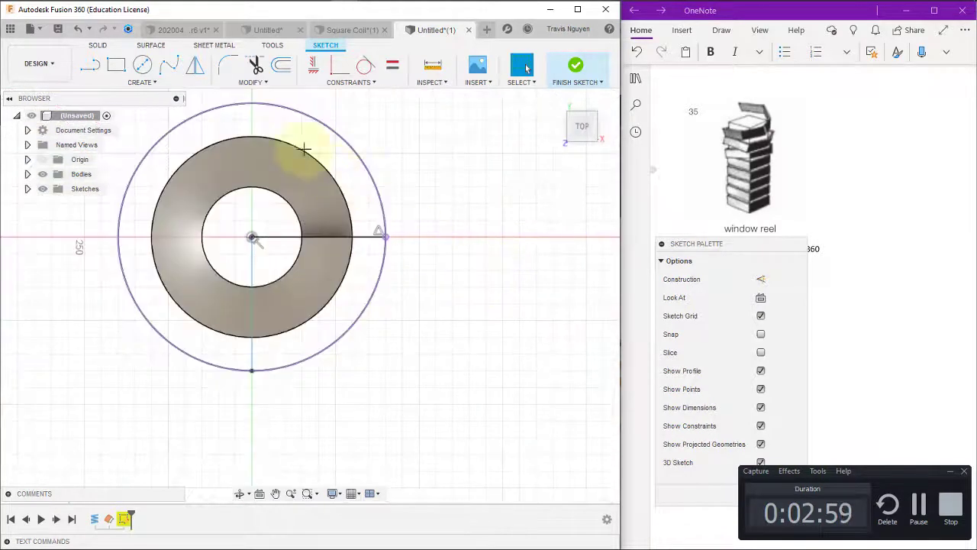
{"action": "left_click", "coordinate": [116, 64]}
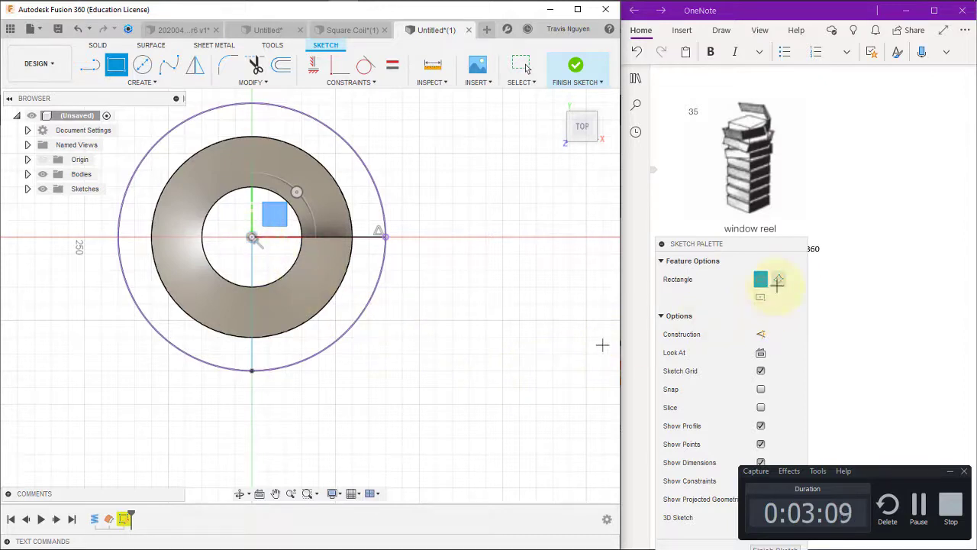
- Draw a roughly 400 mm centre rectangle at the origin enclosing the outer circle
{"action": "left_click", "coordinate": [760, 298]}
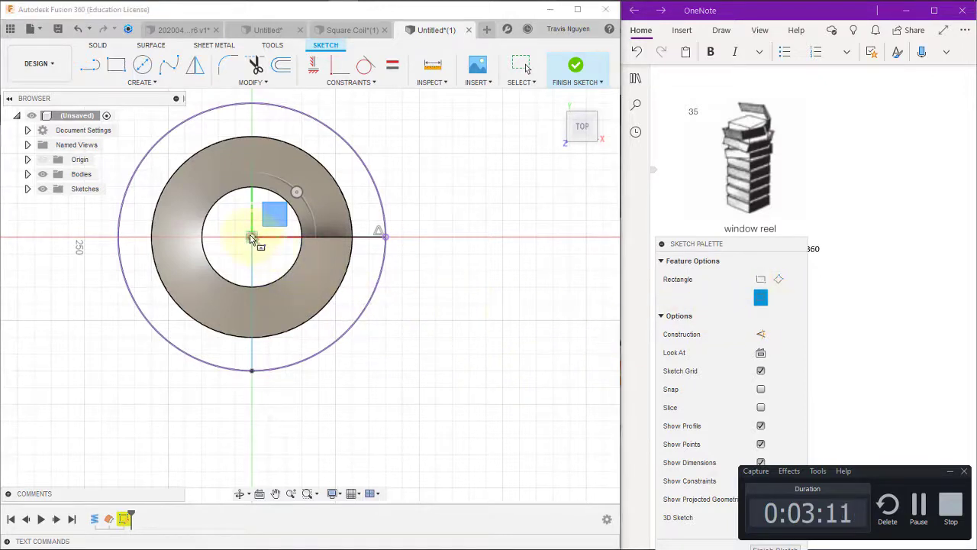
{"action": "left_click", "coordinate": [252, 236]}
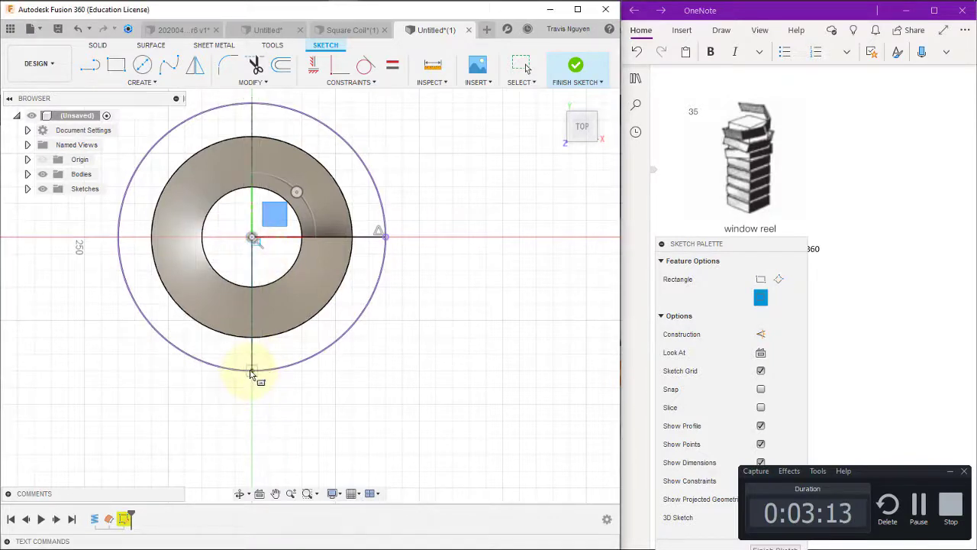
{"action": "left_click", "coordinate": [252, 371]}
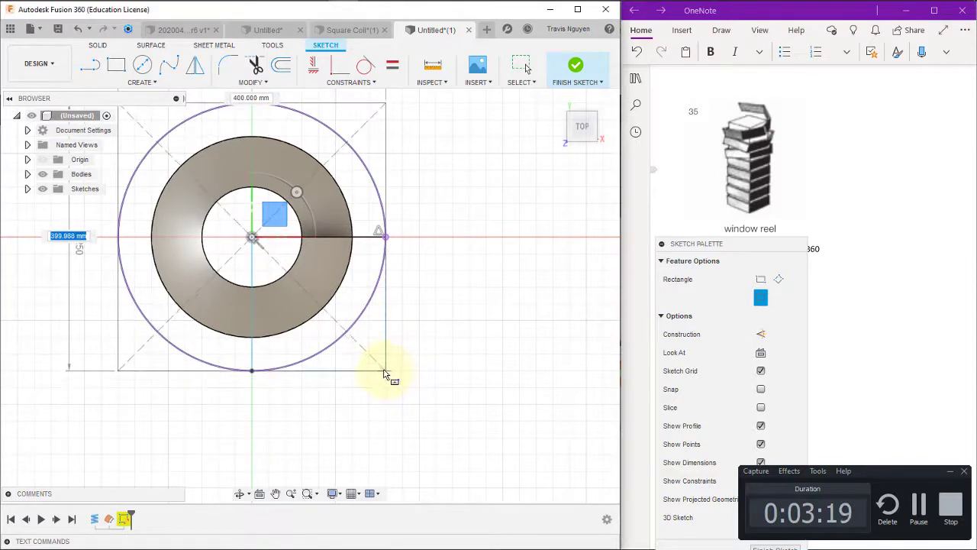
{"action": "left_click", "coordinate": [388, 373]}
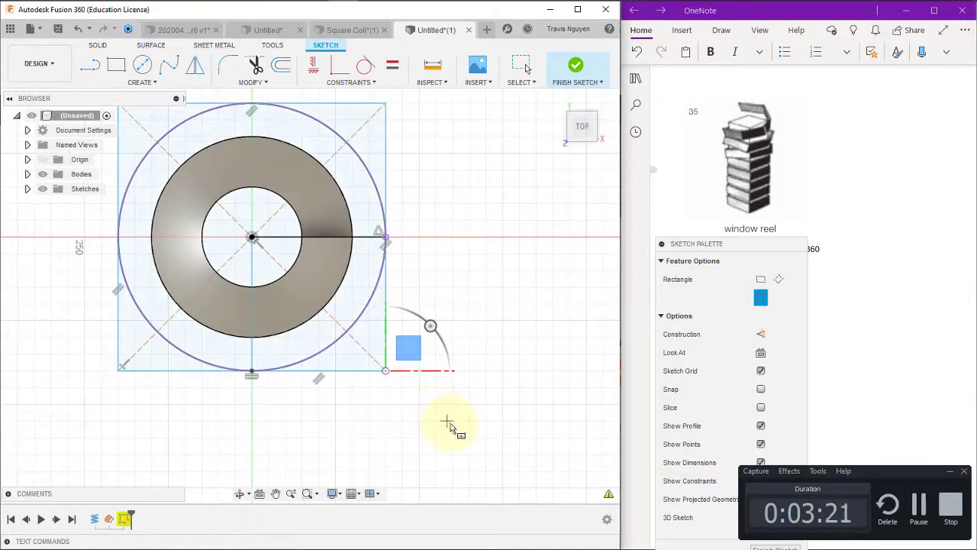
{"action": "key", "text": "Escape"}
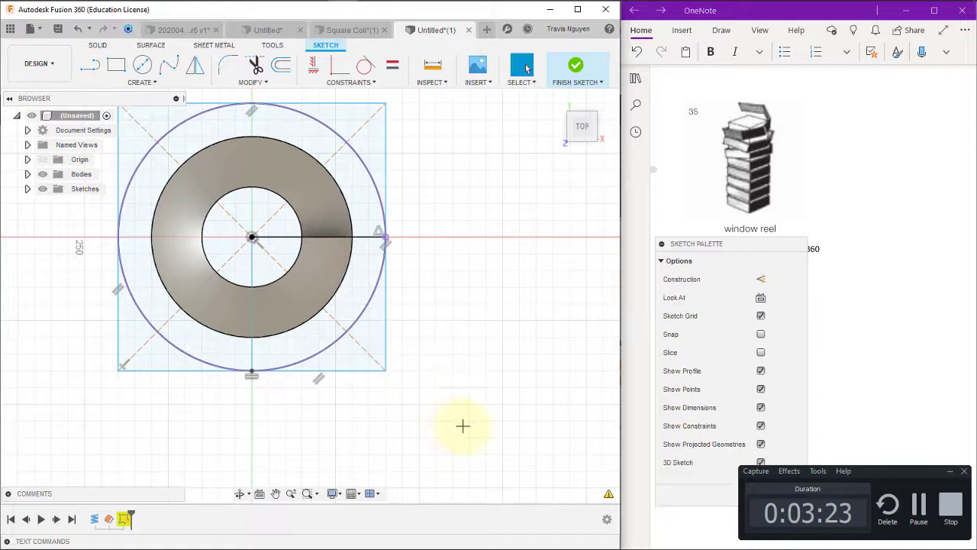
{"action": "scroll", "coordinate": [440, 397], "scroll_direction": "down", "scroll_amount": 2}
{"action": "scroll", "coordinate": [469, 403], "scroll_direction": "down", "scroll_amount": 2}
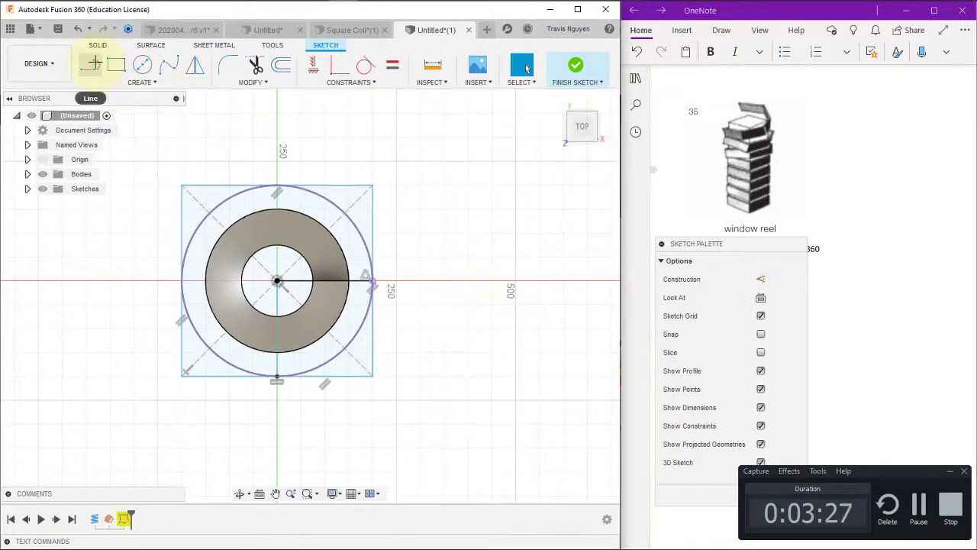
- Draw a 565.677 mm diagonal from bottom-left to top-right corner, then finish the sketch
{"action": "left_click", "coordinate": [181, 376]}
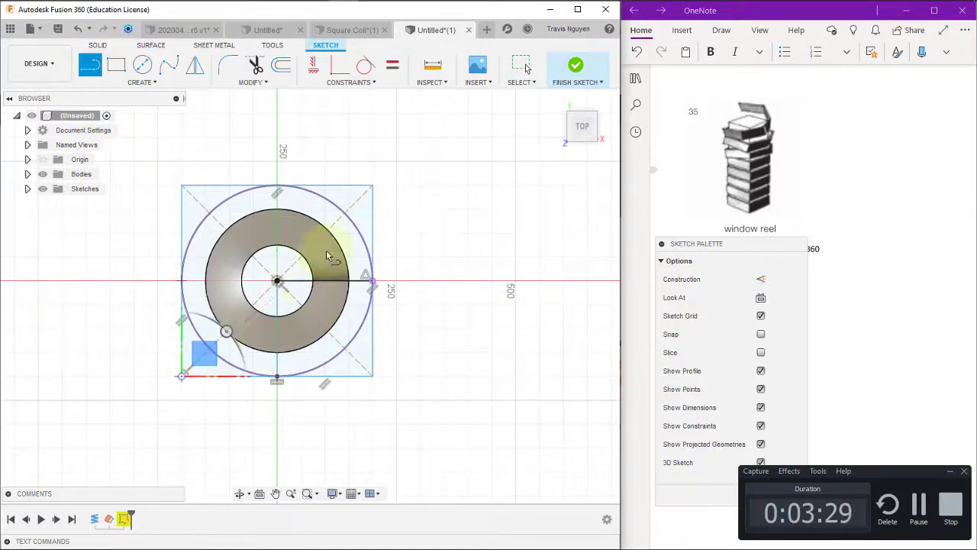
{"action": "left_click", "coordinate": [371, 187]}
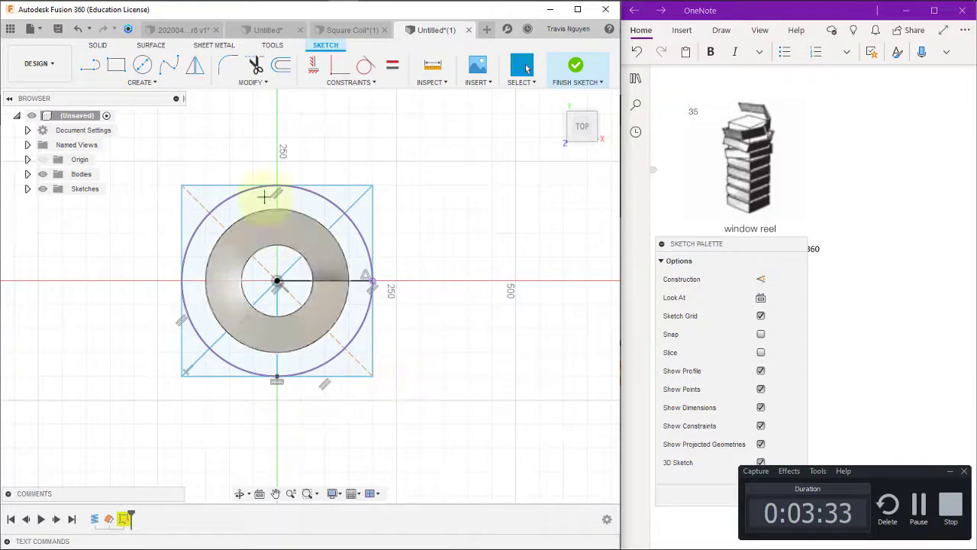
{"action": "left_click", "coordinate": [89, 64]}
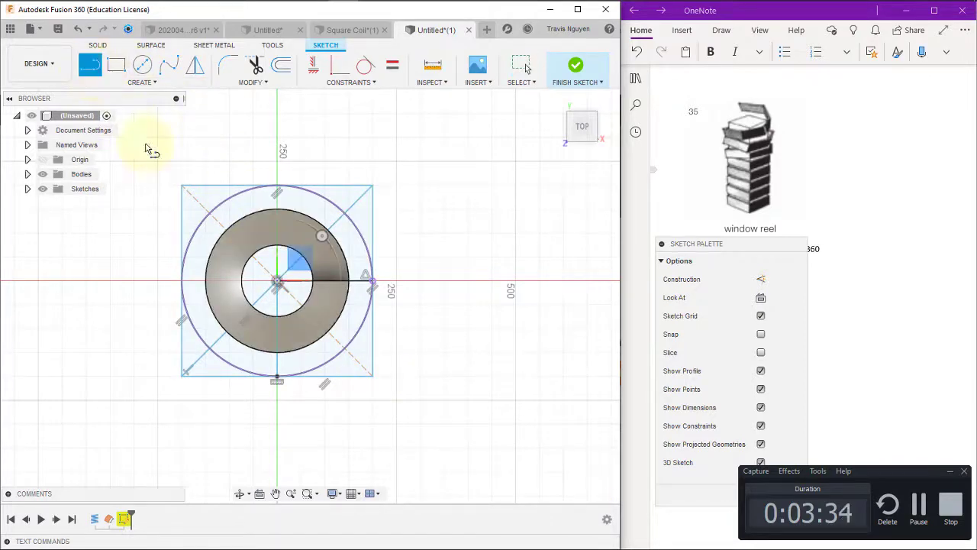
{"action": "left_click", "coordinate": [182, 186]}
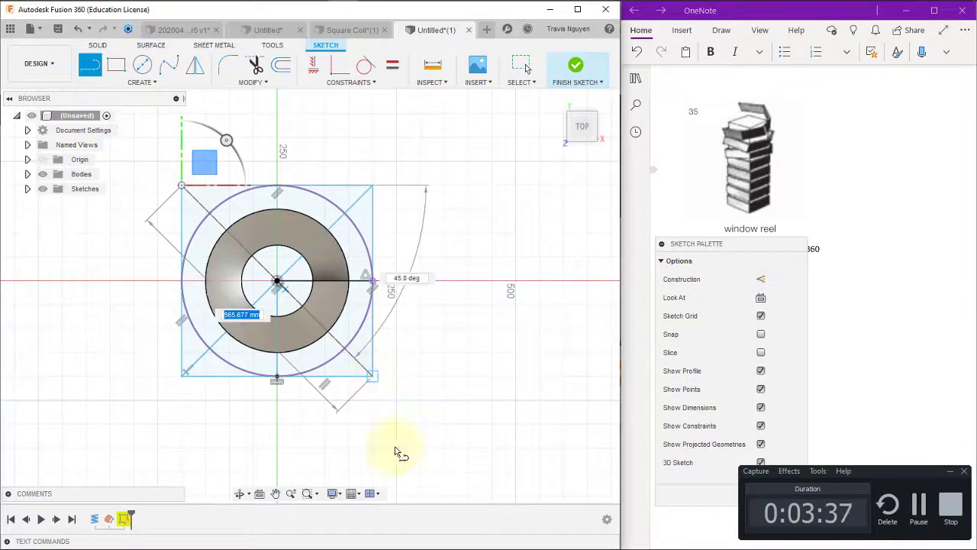
{"action": "key", "text": "Escape"}
{"action": "middle_click_drag", "start_coordinate": [489, 422], "coordinate": [468, 327], "text": "shift"}
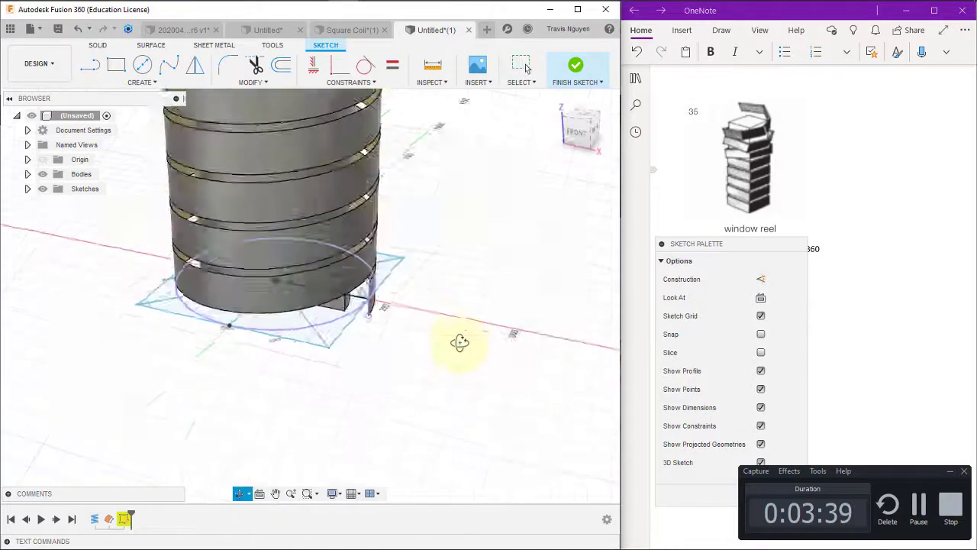
{"action": "left_click", "coordinate": [578, 66]}
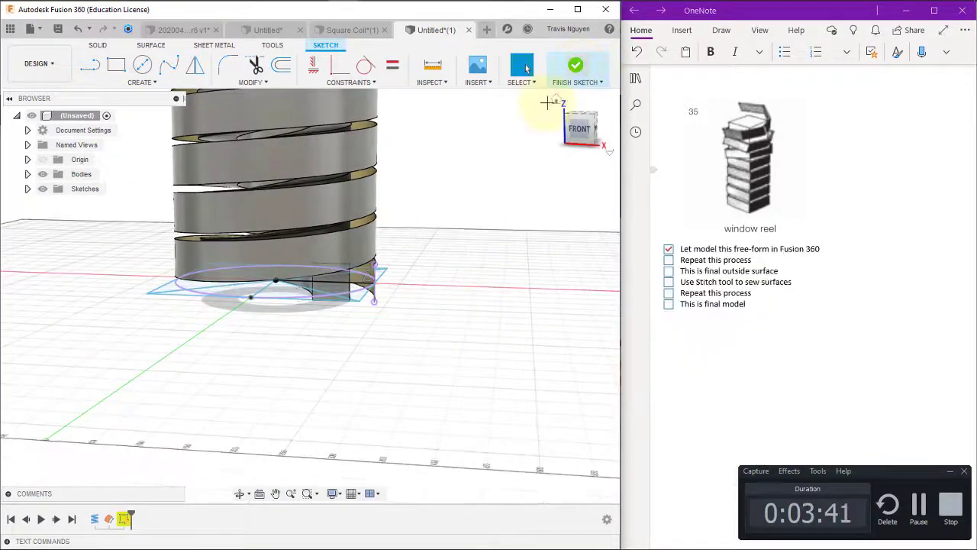
{"action": "mouse_move", "coordinate": [451, 373]}
{"action": "middle_mouse_down", "text": "shift"}
{"action": "mouse_move", "coordinate": [517, 437]}
{"action": "mouse_move", "coordinate": [493, 443]}
{"action": "mouse_move", "coordinate": [523, 417]}
{"action": "mouse_move", "coordinate": [491, 443]}
{"action": "mouse_move", "coordinate": [462, 424]}
{"action": "middle_mouse_up", "text": "shift"}
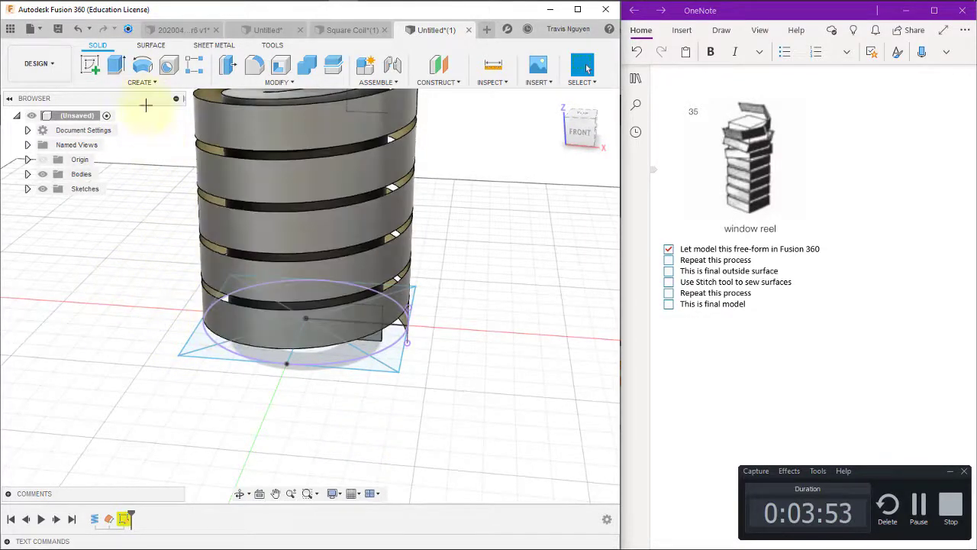
- Split the coil's faces using the diagonal surface as the splitting tool
{"action": "left_click", "coordinate": [306, 82]}
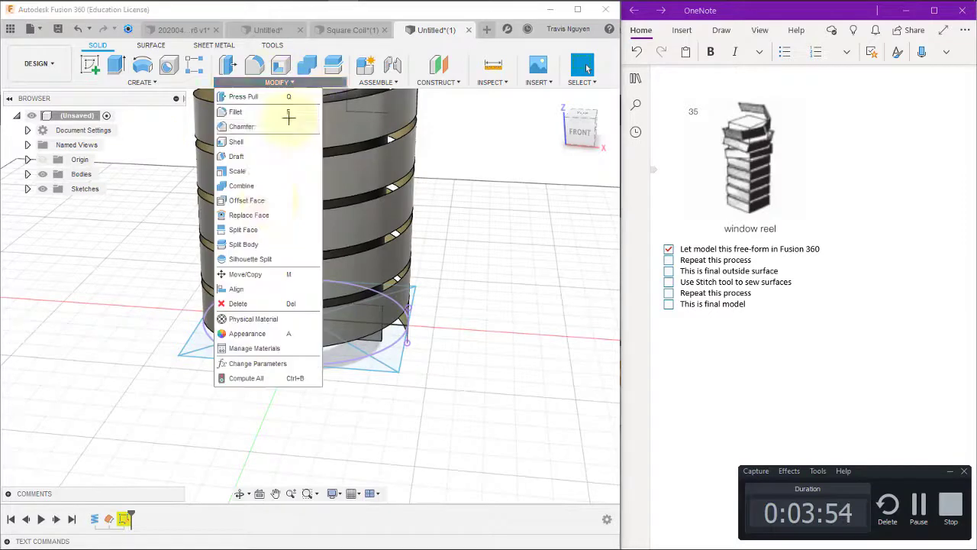
{"action": "left_click", "coordinate": [244, 230]}
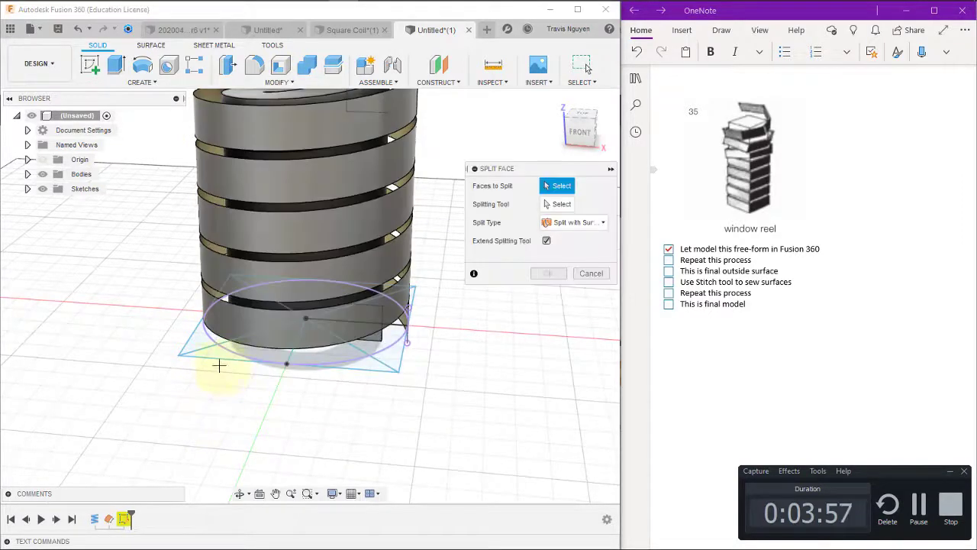
{"action": "left_click", "coordinate": [262, 338]}
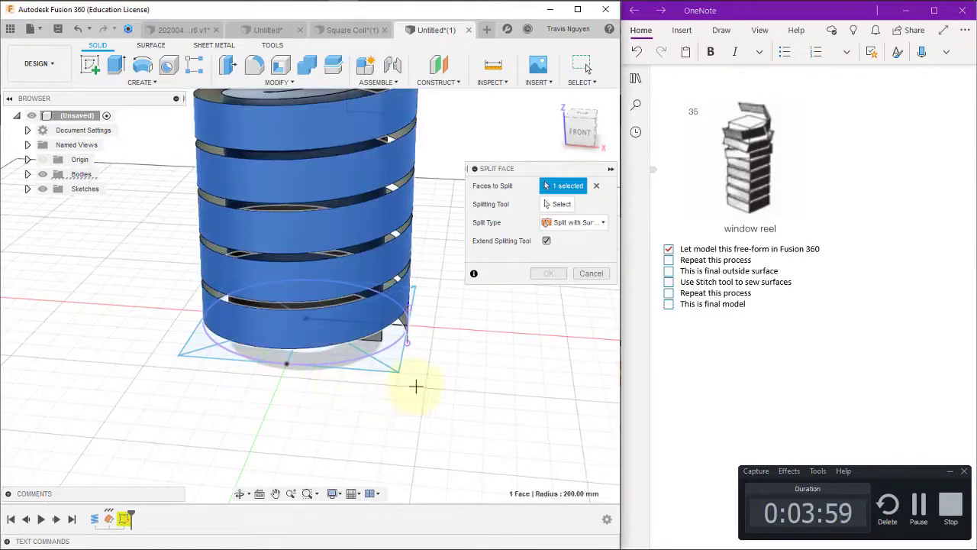
{"action": "middle_click_drag", "start_coordinate": [427, 380], "coordinate": [379, 347], "text": "shift"}
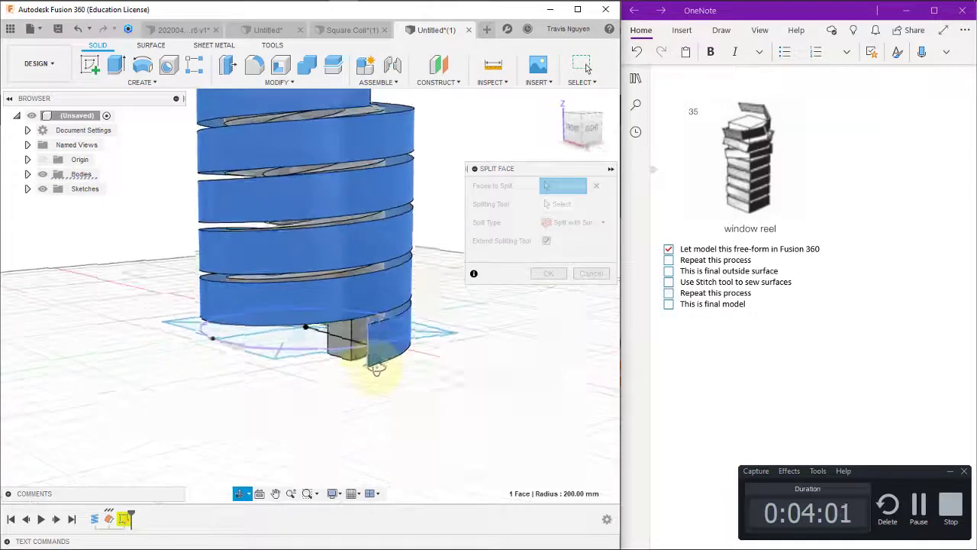
{"action": "middle_click_drag", "start_coordinate": [378, 344], "coordinate": [466, 433], "text": "shift"}
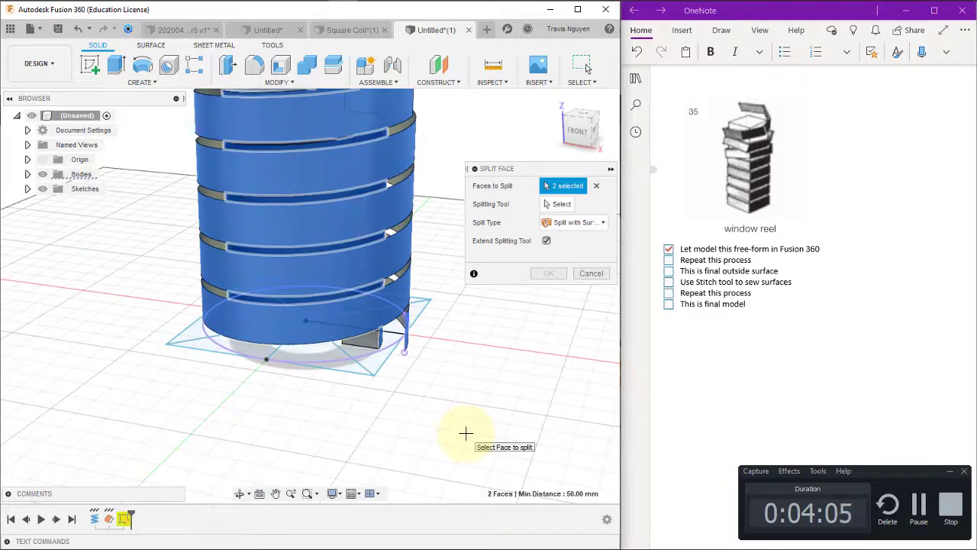
{"action": "left_click", "coordinate": [558, 204]}
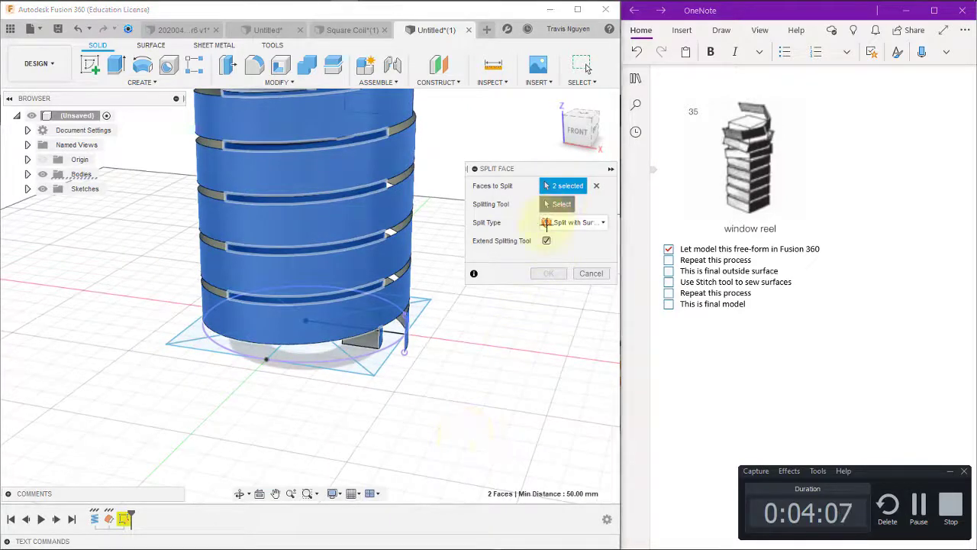
{"action": "left_click", "coordinate": [363, 366]}
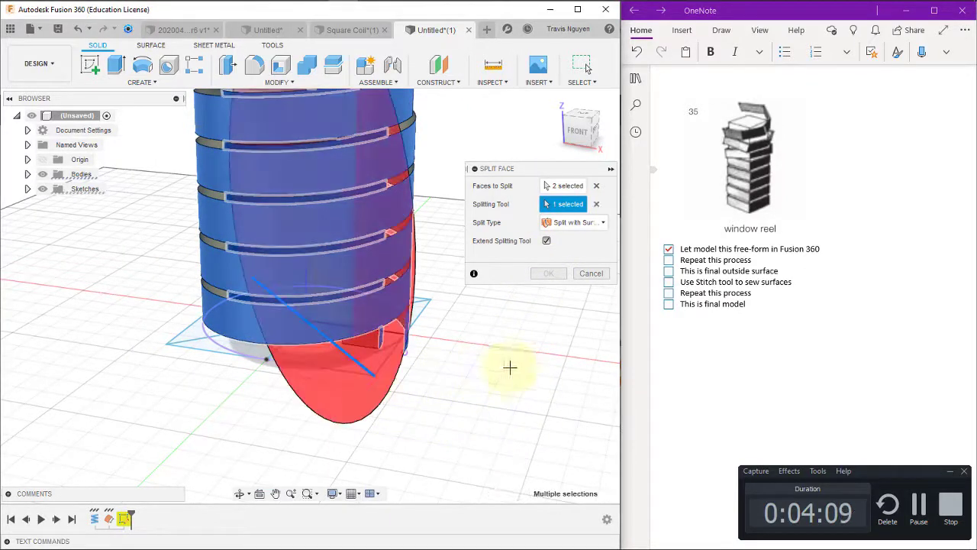
{"action": "left_click", "coordinate": [549, 273]}
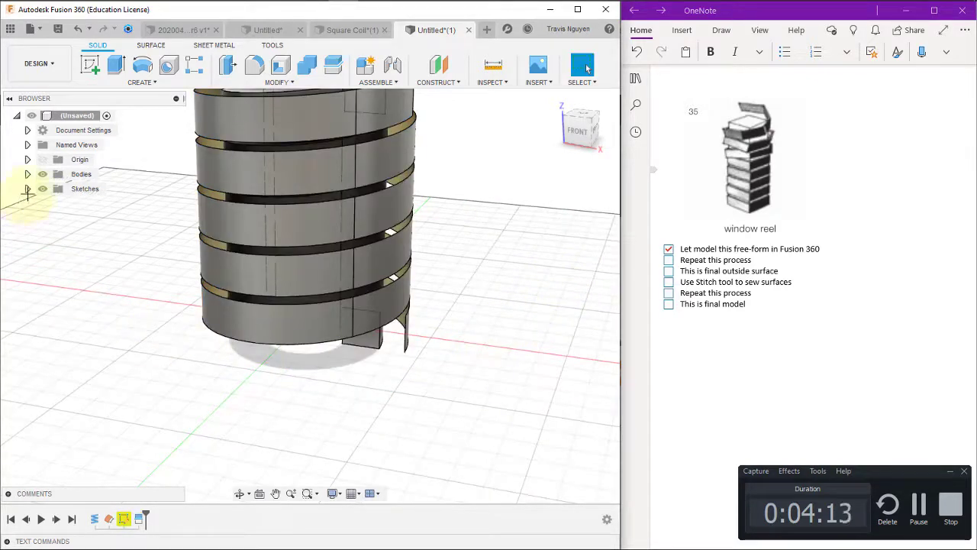
- Show Sketch2 again and select Body2 from the expanded Bodies list
{"action": "left_click", "coordinate": [55, 203]}
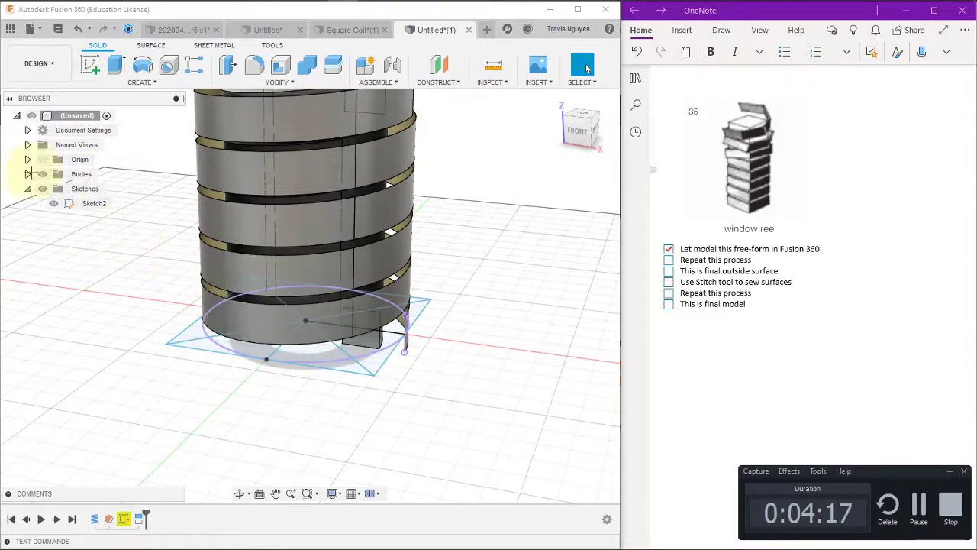
{"action": "left_click", "coordinate": [28, 174]}
{"action": "left_click", "coordinate": [375, 266]}
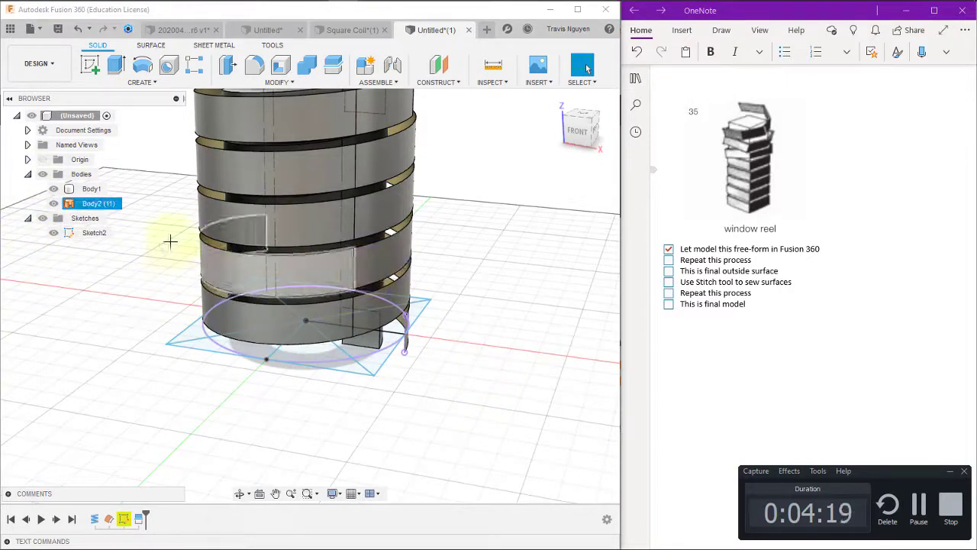
{"action": "left_click", "coordinate": [98, 204]}
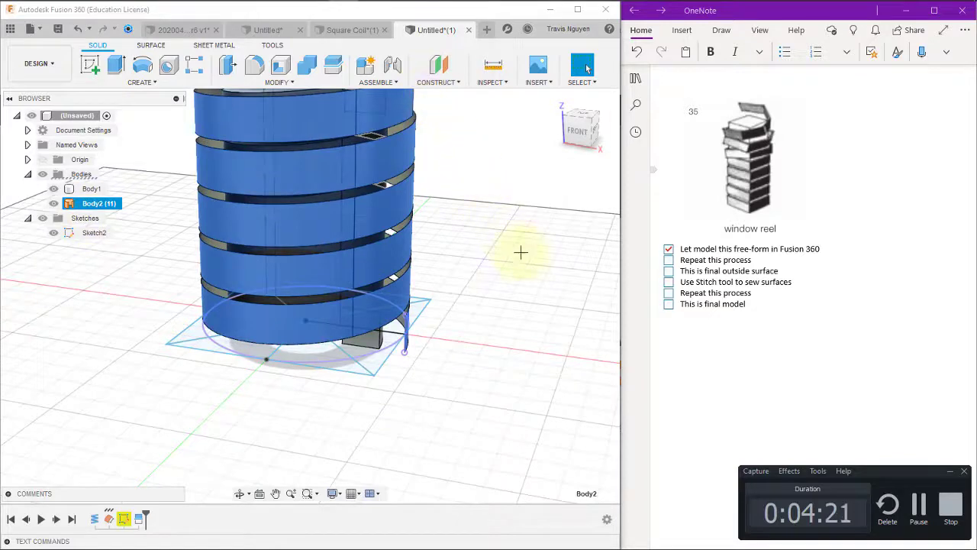
{"action": "middle_click_drag", "start_coordinate": [521, 252], "coordinate": [480, 291], "text": "shift"}
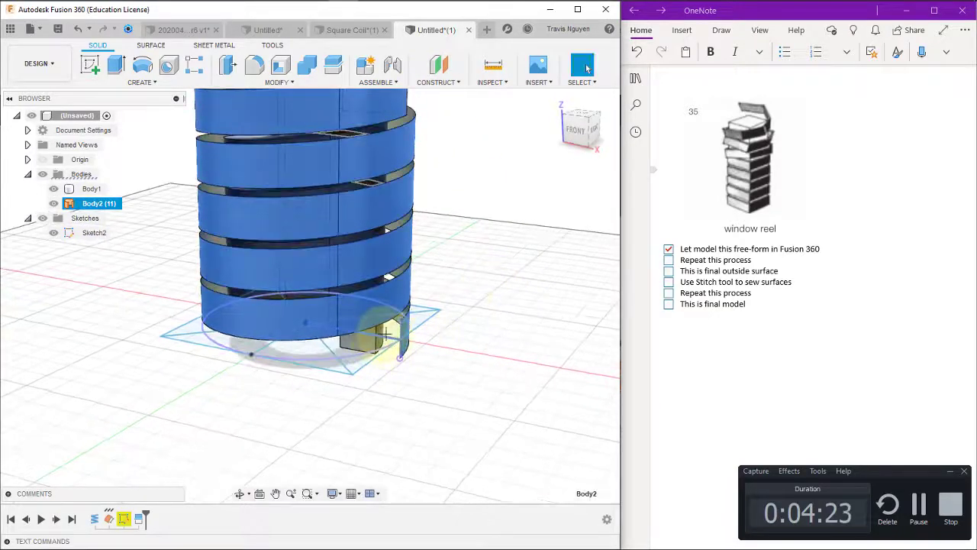
{"action": "mouse_move", "coordinate": [506, 196]}
{"action": "middle_mouse_down", "text": "shift"}
{"action": "mouse_move", "coordinate": [425, 185]}
{"action": "mouse_move", "coordinate": [368, 53]}
{"action": "middle_mouse_up", "text": "shift"}
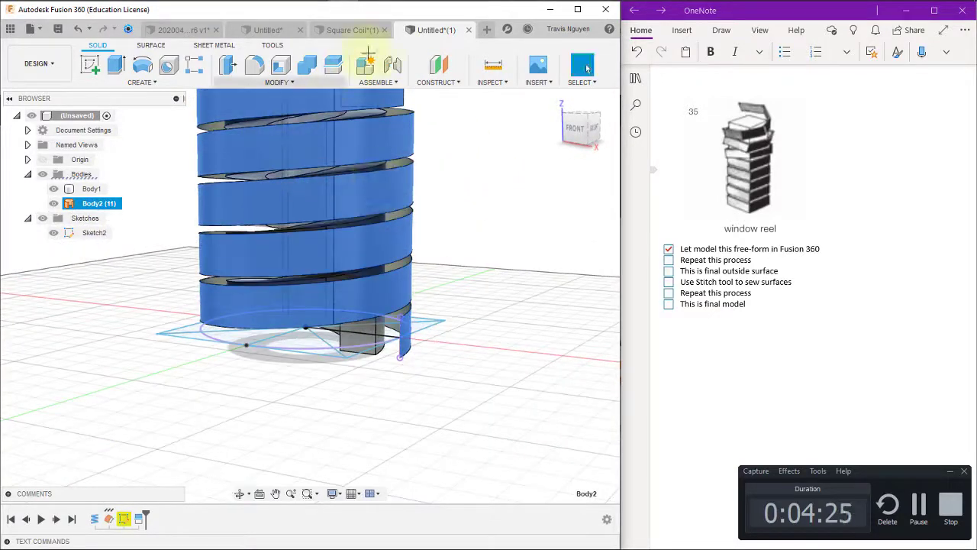
- Start a second Split Face on a coil face, then cancel it without changes
{"action": "left_click", "coordinate": [277, 82]}
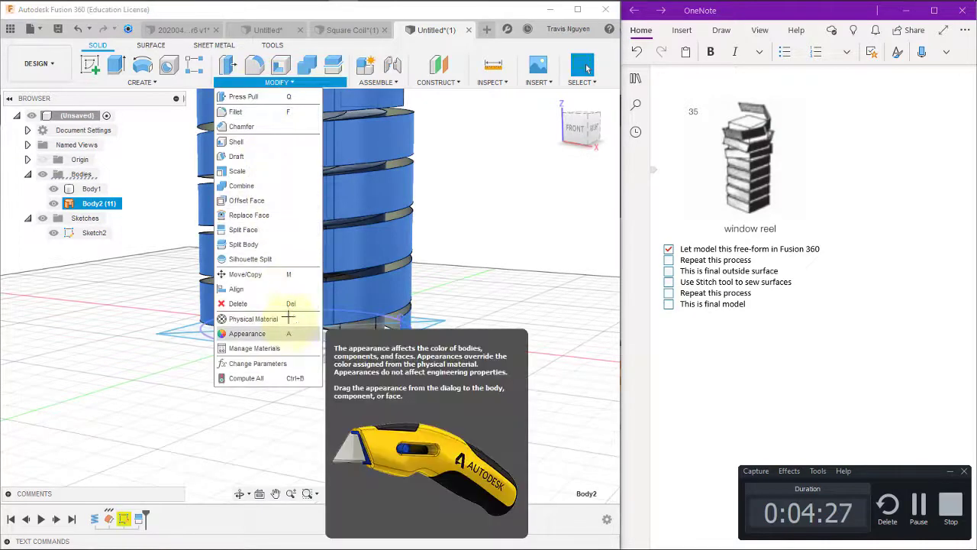
{"action": "left_click", "coordinate": [252, 229]}
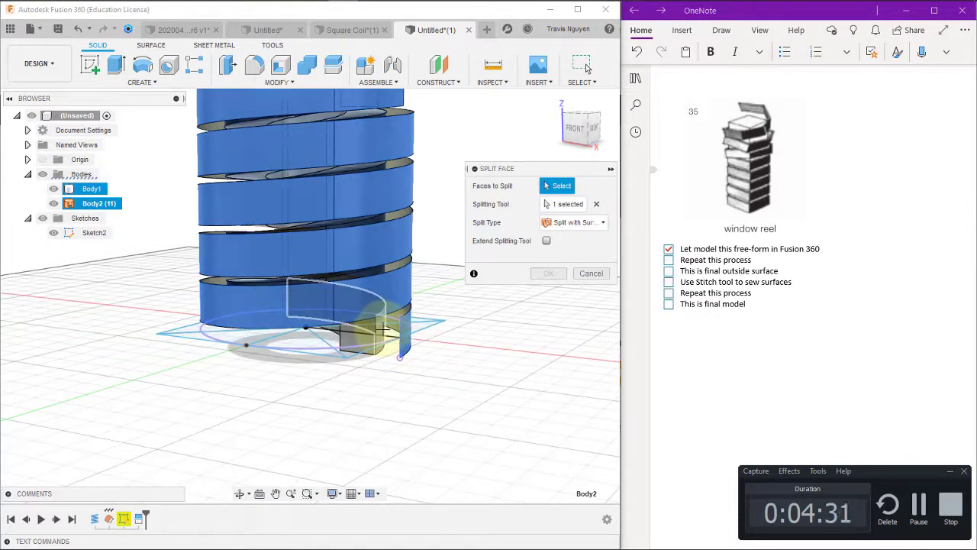
{"action": "left_click", "coordinate": [53, 203]}
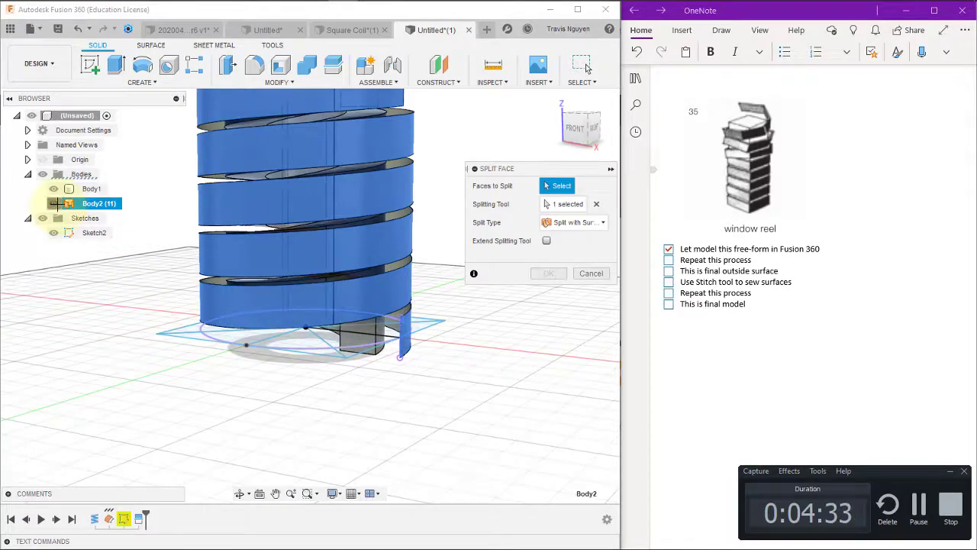
{"action": "left_click", "coordinate": [375, 326]}
{"action": "mouse_move", "coordinate": [464, 388]}
{"action": "middle_mouse_down", "text": "shift"}
{"action": "mouse_move", "coordinate": [451, 378]}
{"action": "mouse_move", "coordinate": [489, 336]}
{"action": "middle_mouse_up", "text": "shift"}
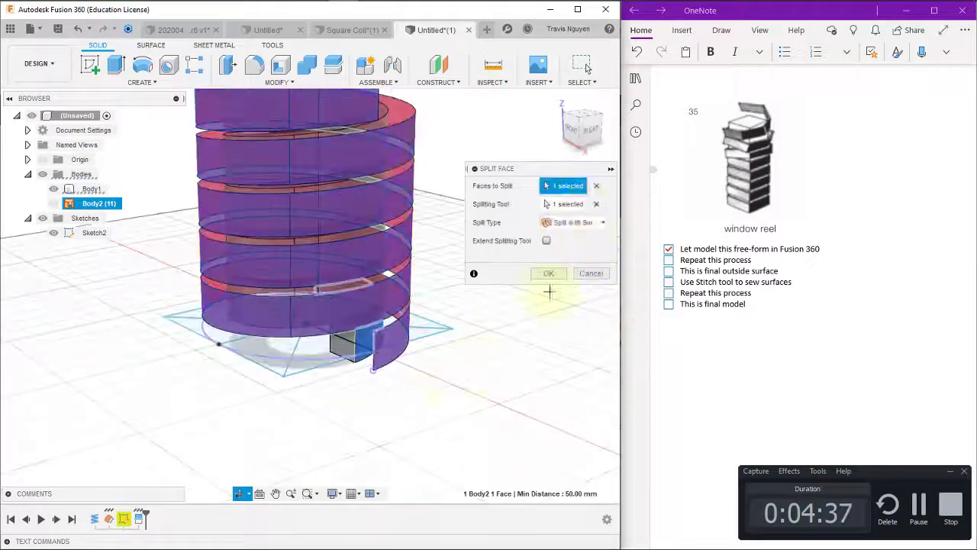
{"action": "left_click", "coordinate": [596, 204]}
{"action": "key", "text": "Escape"}
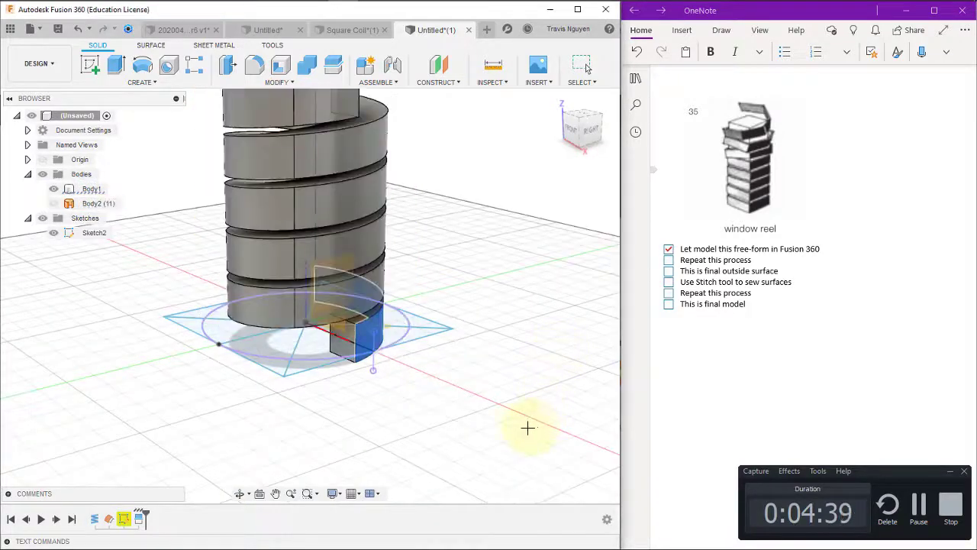
{"action": "middle_click_drag", "start_coordinate": [524, 432], "coordinate": [342, 375], "text": "shift"}
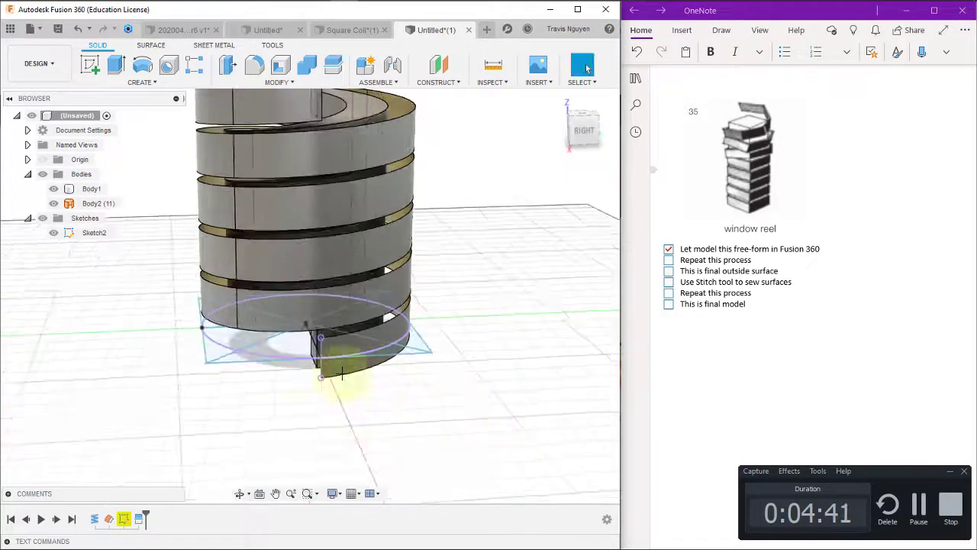
- Toggle body visibility and try selecting the coil's bottom face, then clear the selection
{"action": "left_click", "coordinate": [53, 204]}
{"action": "left_click", "coordinate": [275, 340]}
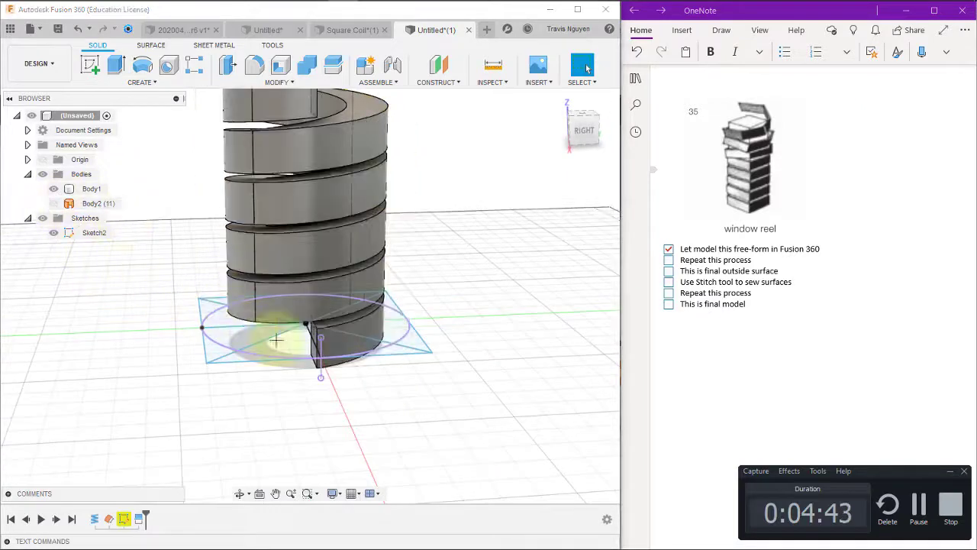
{"action": "left_click", "coordinate": [350, 344]}
{"action": "mouse_move", "coordinate": [497, 283]}
{"action": "middle_mouse_down", "text": "shift"}
{"action": "mouse_move", "coordinate": [290, 298]}
{"action": "mouse_move", "coordinate": [305, 312]}
{"action": "middle_mouse_up", "text": "shift"}
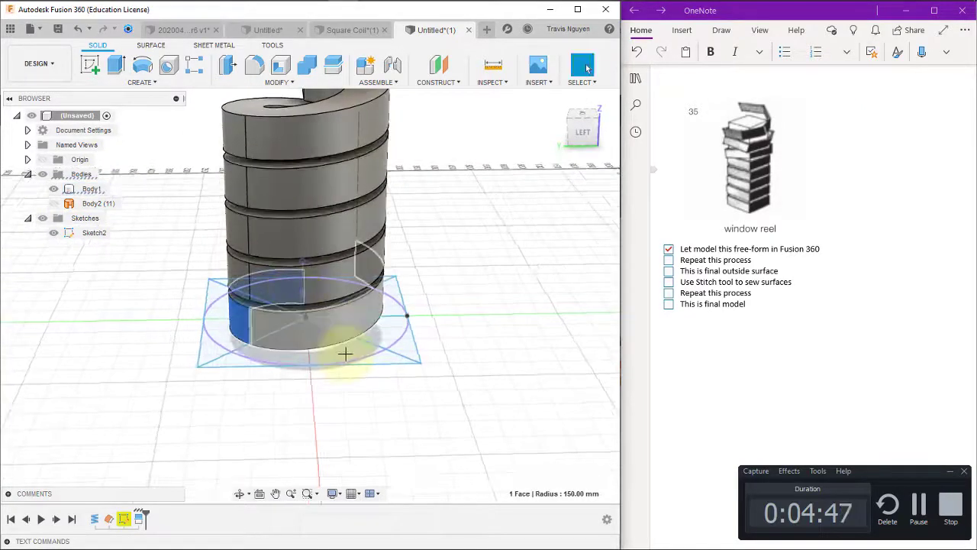
{"action": "left_click", "coordinate": [358, 315]}
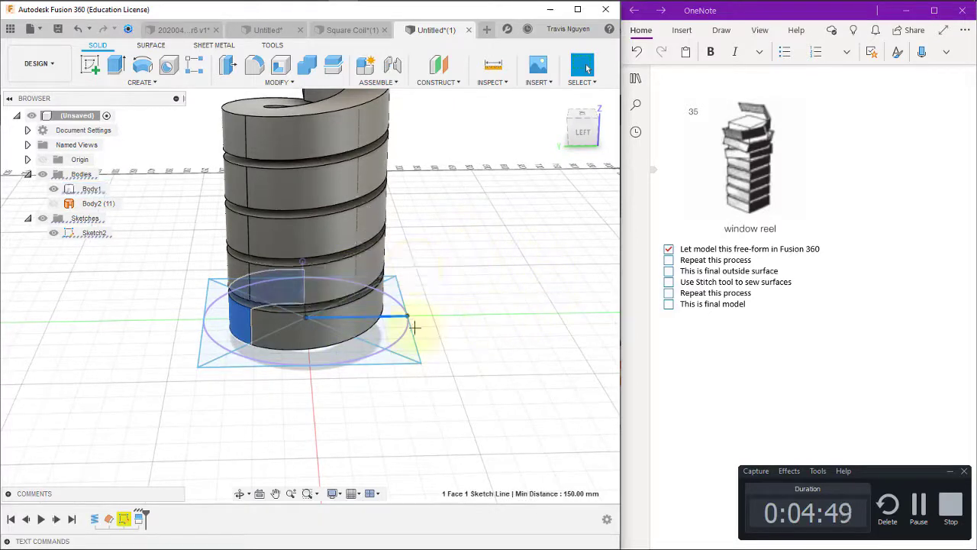
{"action": "left_click", "coordinate": [532, 268]}
{"action": "mouse_move", "coordinate": [316, 323]}
{"action": "middle_mouse_down"}
{"action": "mouse_move", "coordinate": [428, 323]}
{"action": "mouse_move", "coordinate": [421, 330]}
{"action": "middle_mouse_up"}
{"action": "left_click_drag", "start_coordinate": [401, 262], "coordinate": [343, 305]}
- Select the coil's band faces from the lower band up to the top band
{"action": "left_click", "coordinate": [344, 311]}
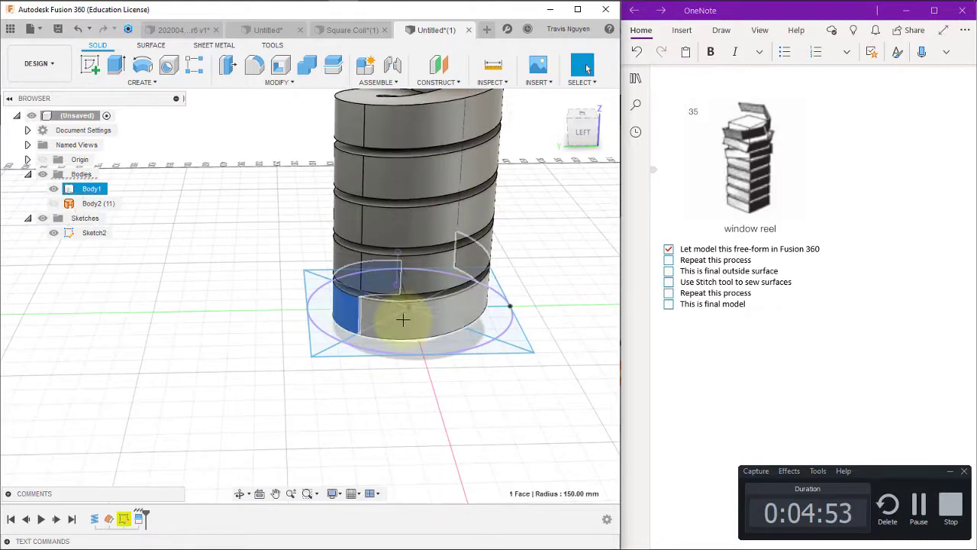
{"action": "left_click", "coordinate": [405, 316]}
{"action": "middle_click_drag", "start_coordinate": [583, 295], "coordinate": [348, 306]}
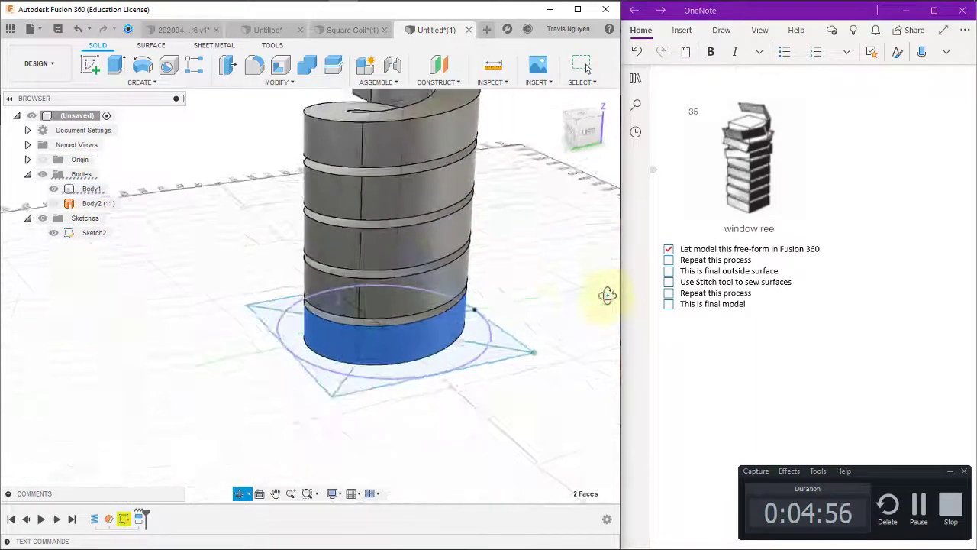
{"action": "left_click", "coordinate": [363, 309]}
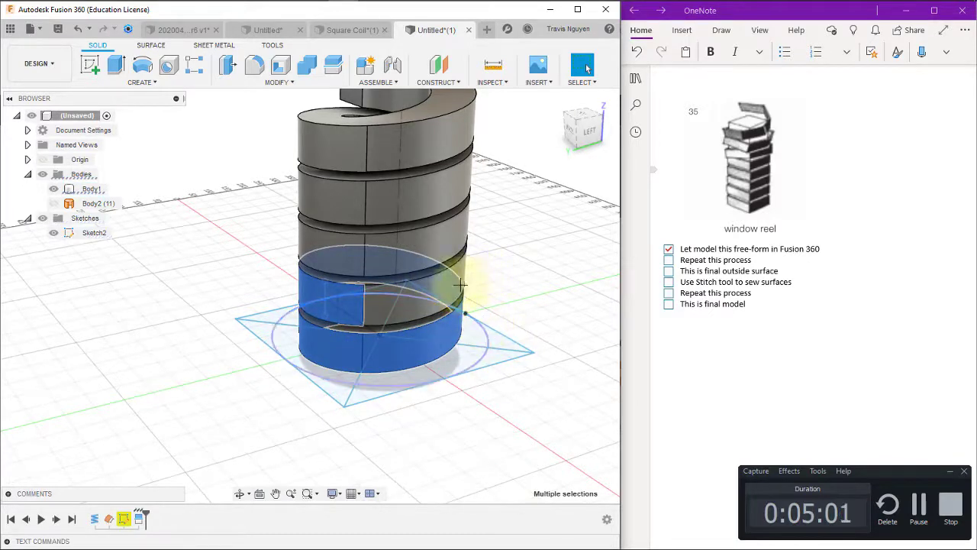
{"action": "left_click", "coordinate": [349, 252]}
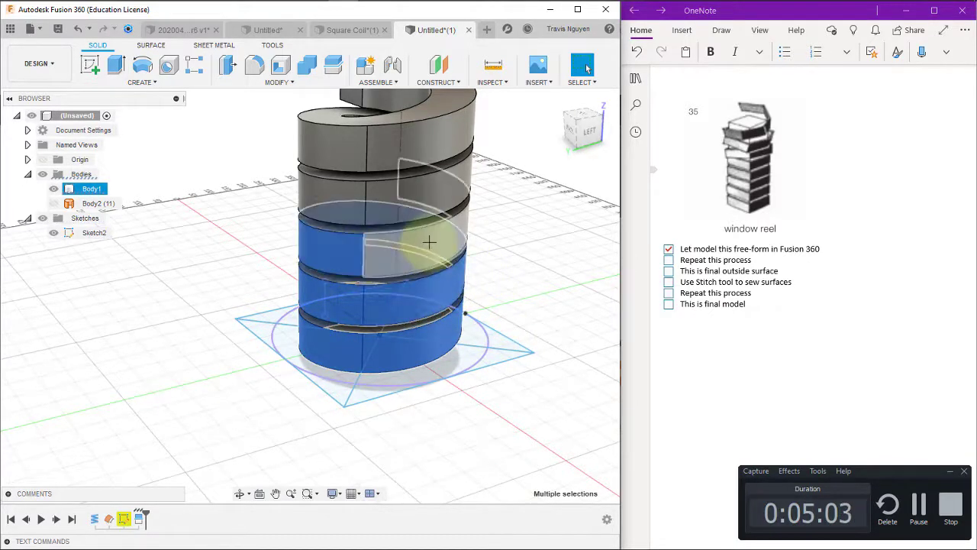
{"action": "left_click", "coordinate": [362, 205]}
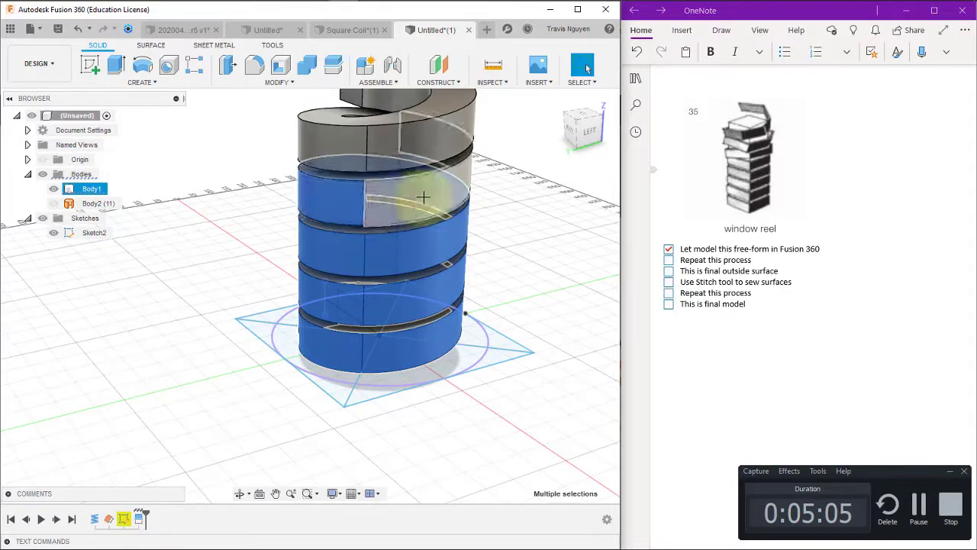
{"action": "left_click", "coordinate": [345, 152]}
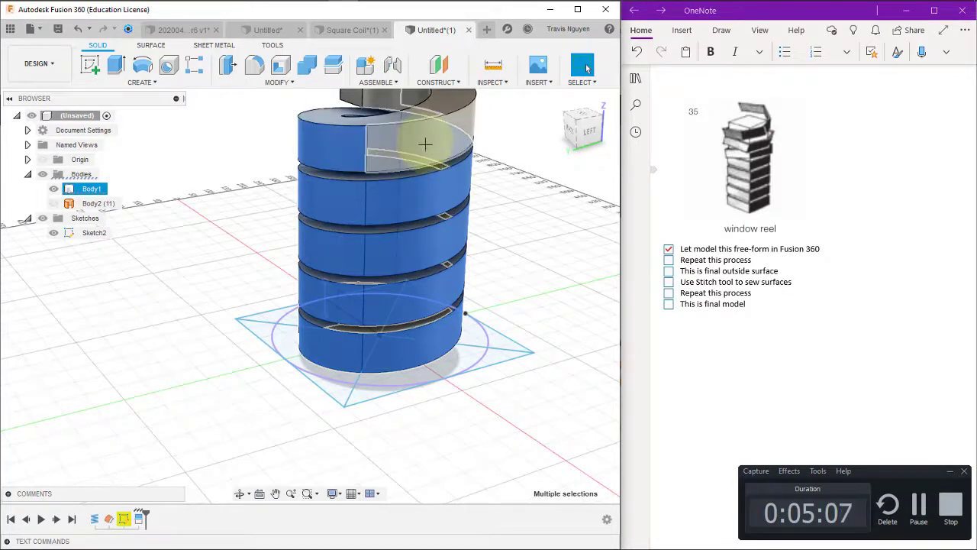
{"action": "mouse_move", "coordinate": [328, 359]}
{"action": "middle_mouse_down", "text": "shift"}
{"action": "mouse_move", "coordinate": [489, 401]}
{"action": "mouse_move", "coordinate": [415, 142]}
{"action": "middle_mouse_up", "text": "shift"}
- Hide Body1 with V and bring up the MODIFY menu
{"action": "left_click", "coordinate": [404, 163]}
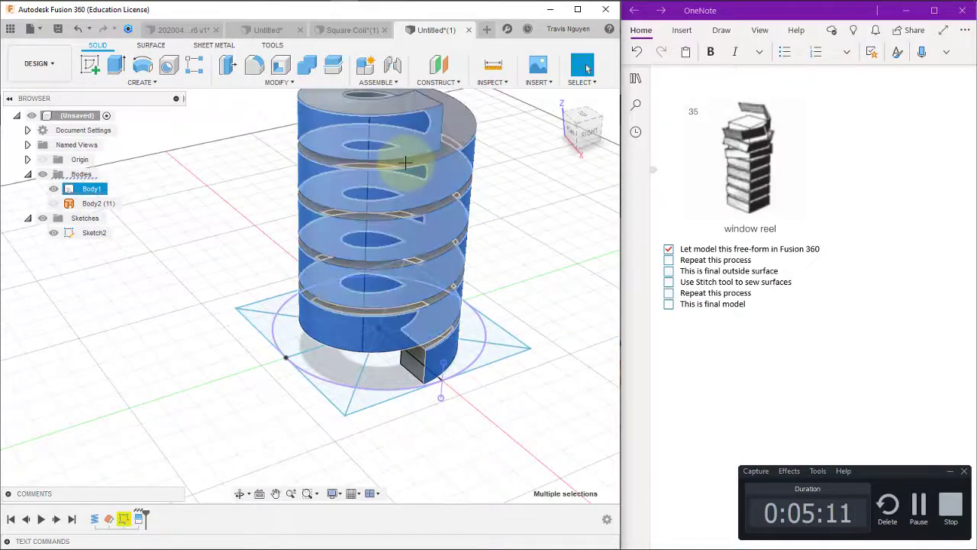
{"action": "key", "text": "v"}
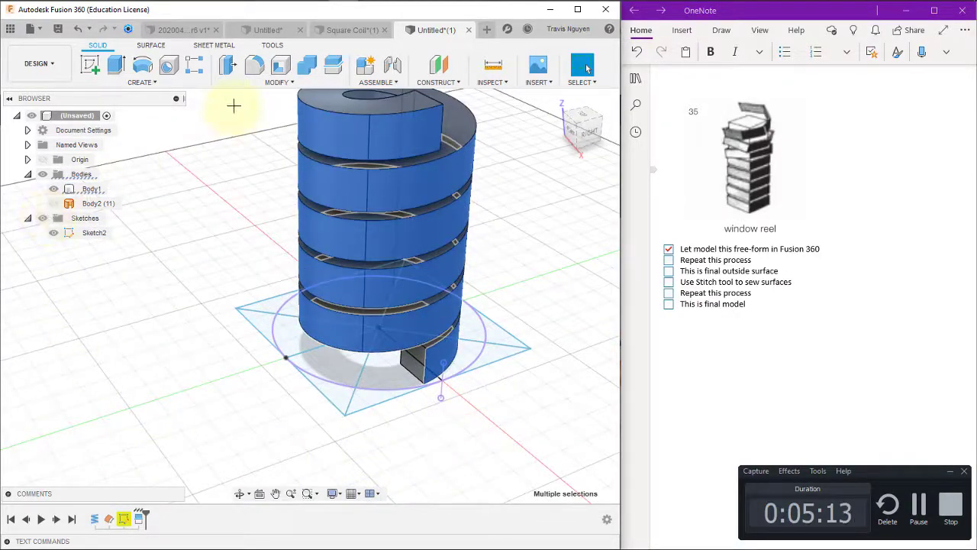
{"action": "left_click", "coordinate": [291, 82]}
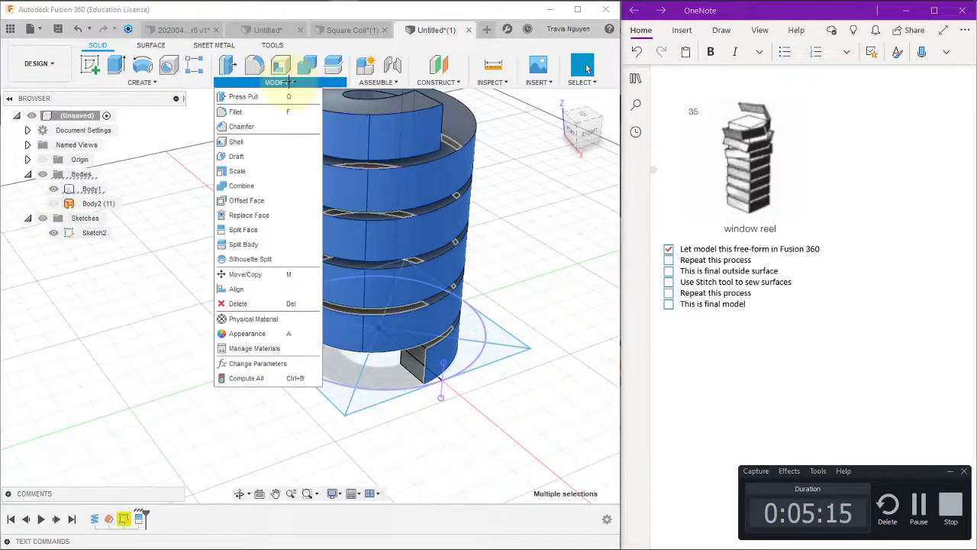
- Start Split Face and add the upper coil bands to Faces to Split
{"action": "left_click", "coordinate": [243, 229]}
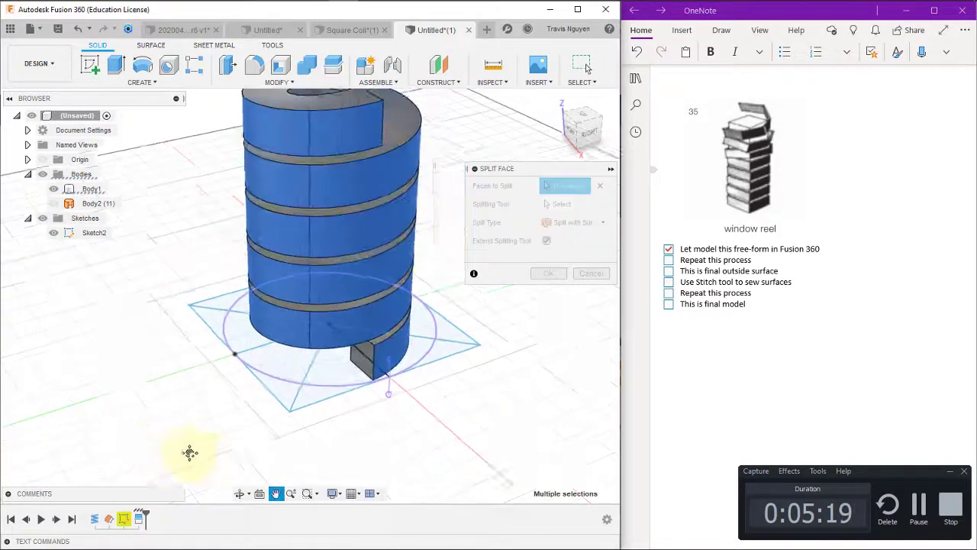
{"action": "middle_click_drag", "start_coordinate": [190, 451], "coordinate": [63, 437]}
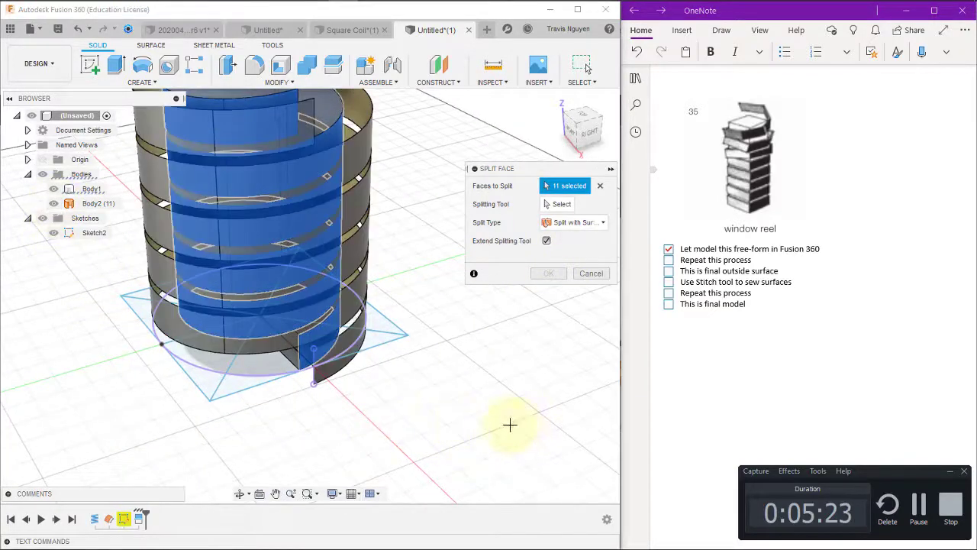
{"action": "middle_click_drag", "start_coordinate": [509, 425], "coordinate": [532, 326], "text": "shift"}
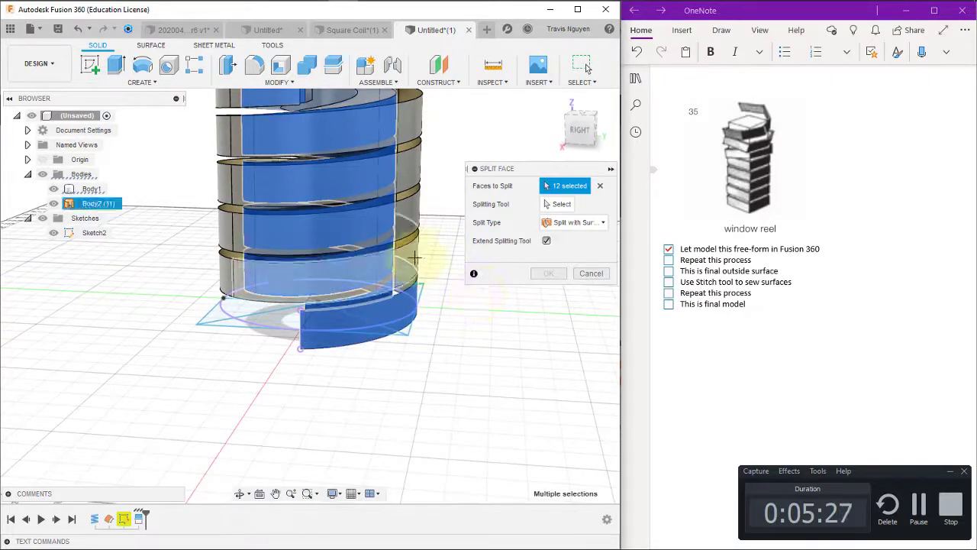
{"action": "left_click", "coordinate": [414, 258]}
{"action": "left_click", "coordinate": [410, 206]}
{"action": "left_click", "coordinate": [408, 165]}
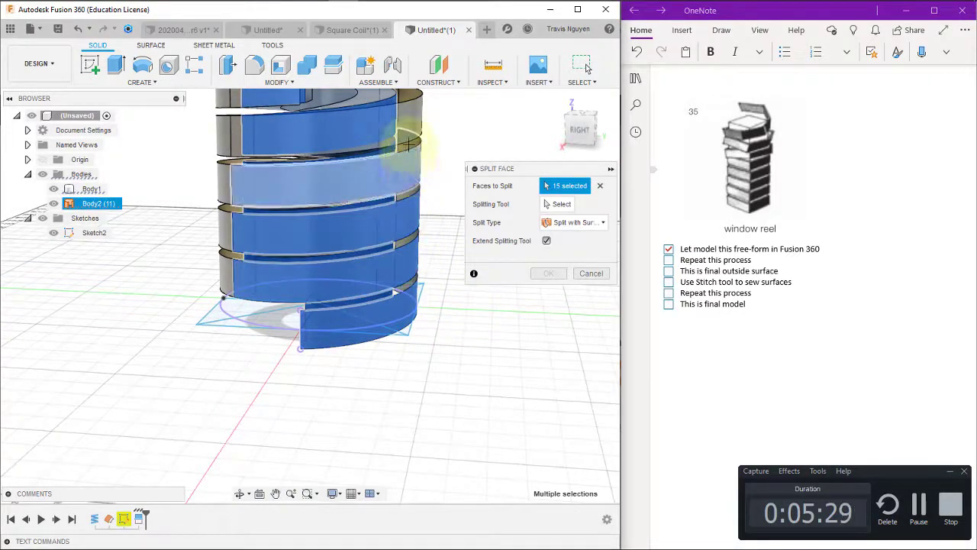
{"action": "middle_click_drag", "start_coordinate": [490, 365], "coordinate": [486, 471]}
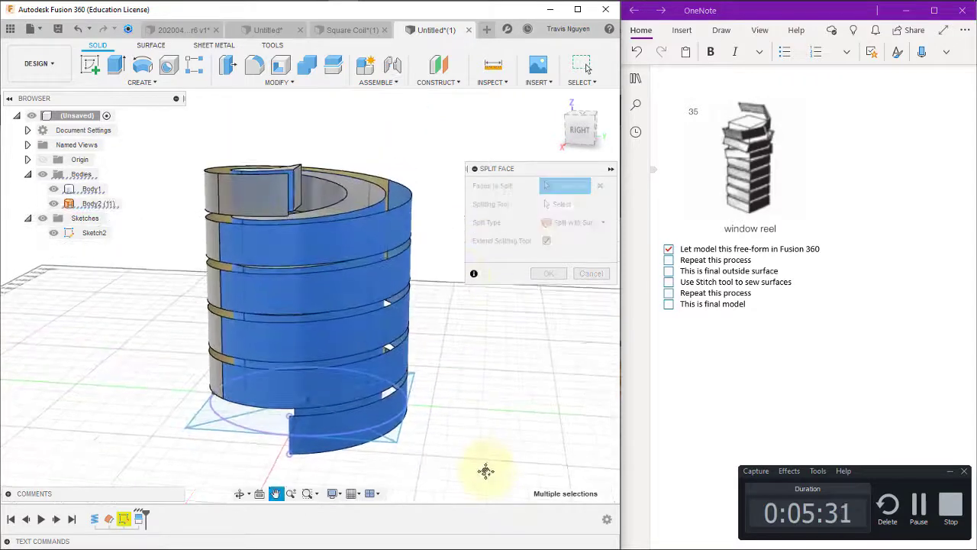
{"action": "mouse_move", "coordinate": [545, 454]}
{"action": "middle_mouse_down", "text": "shift"}
{"action": "mouse_move", "coordinate": [345, 447]}
{"action": "mouse_move", "coordinate": [360, 451]}
{"action": "middle_mouse_up", "text": "shift"}
- Add the lower bands and top faces from the opposite side to Faces to Split
{"action": "left_click", "coordinate": [352, 393]}
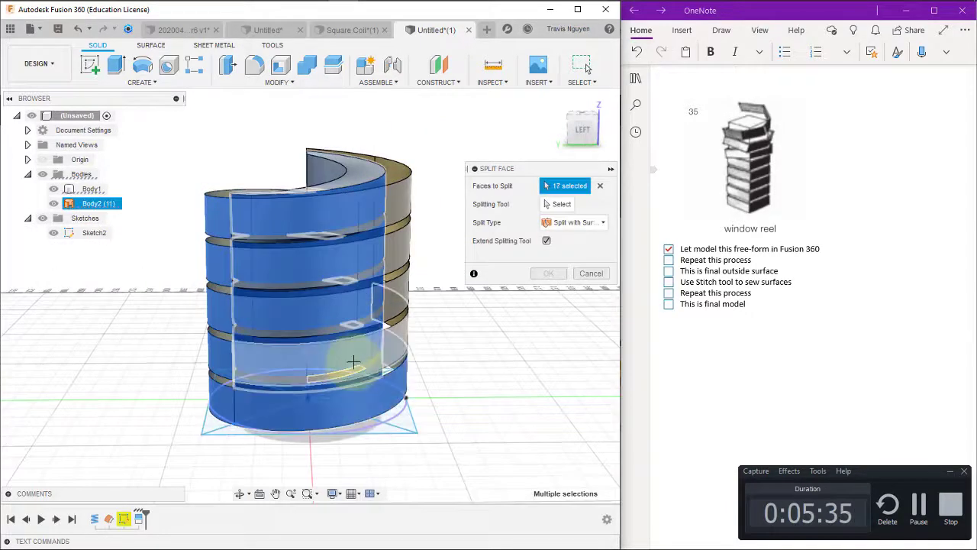
{"action": "left_click", "coordinate": [349, 358]}
{"action": "left_click", "coordinate": [351, 317]}
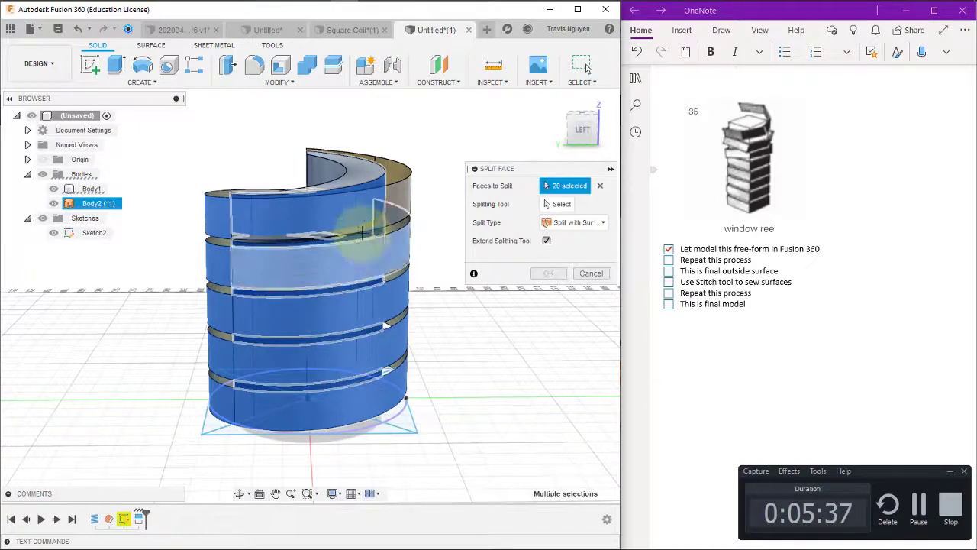
{"action": "left_click", "coordinate": [359, 233]}
{"action": "mouse_move", "coordinate": [507, 414]}
{"action": "middle_mouse_down", "text": "shift"}
{"action": "mouse_move", "coordinate": [432, 429]}
{"action": "mouse_move", "coordinate": [340, 212]}
{"action": "middle_mouse_up", "text": "shift"}
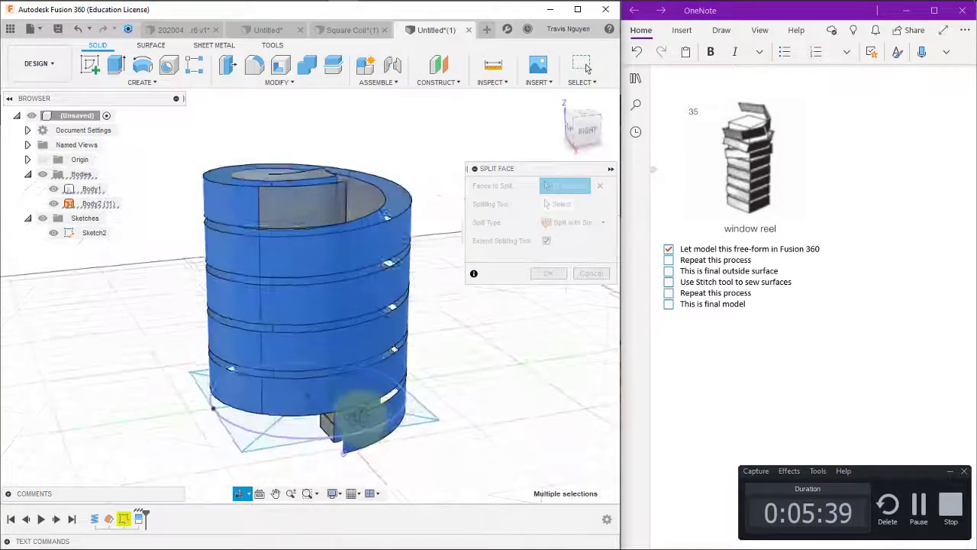
{"action": "left_click", "coordinate": [339, 205]}
{"action": "mouse_move", "coordinate": [536, 396]}
{"action": "middle_mouse_down", "text": "shift"}
{"action": "mouse_move", "coordinate": [562, 451]}
{"action": "mouse_move", "coordinate": [545, 447]}
{"action": "mouse_move", "coordinate": [646, 436]}
{"action": "mouse_move", "coordinate": [640, 447]}
{"action": "mouse_move", "coordinate": [526, 434]}
{"action": "mouse_move", "coordinate": [552, 414]}
{"action": "mouse_move", "coordinate": [649, 421]}
{"action": "mouse_move", "coordinate": [515, 445]}
{"action": "mouse_move", "coordinate": [519, 436]}
{"action": "mouse_move", "coordinate": [498, 420]}
{"action": "mouse_move", "coordinate": [476, 415]}
{"action": "mouse_move", "coordinate": [498, 419]}
{"action": "middle_mouse_up", "text": "shift"}
- Use the cutting surface as Splitting Tool and confirm splitting the 22 faces
{"action": "left_click", "coordinate": [557, 204]}
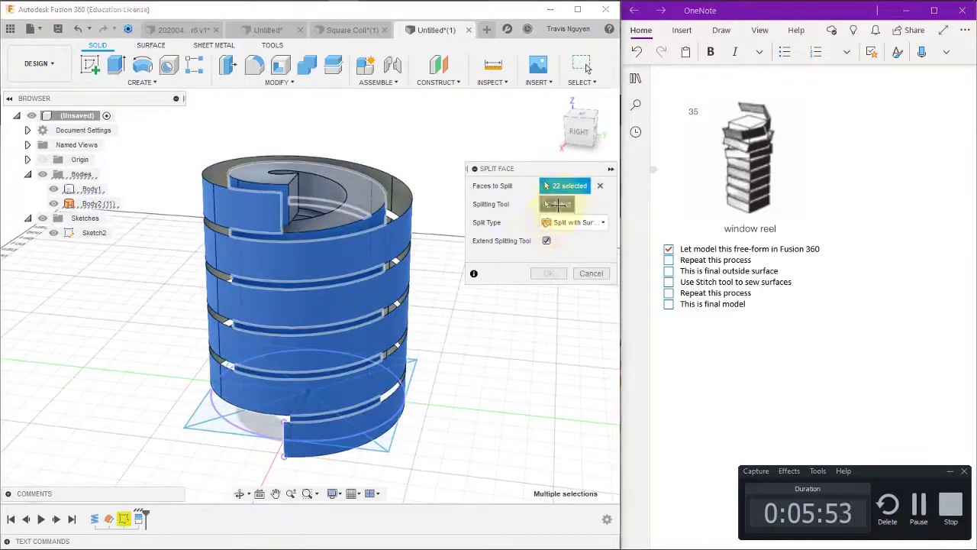
{"action": "left_click", "coordinate": [380, 441]}
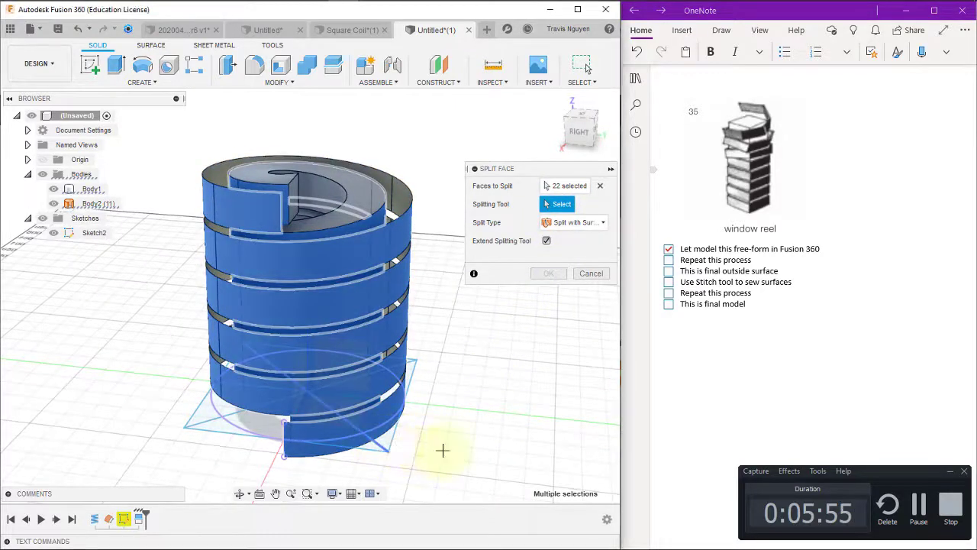
{"action": "left_click", "coordinate": [554, 275]}
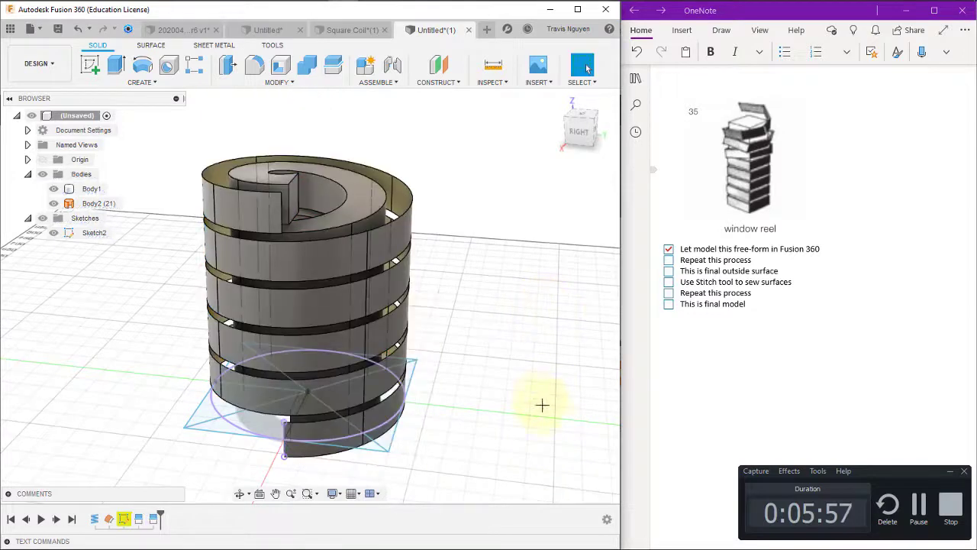
- Inspect the split coil from behind, then open the SURFACE tab's CREATE menu
{"action": "mouse_move", "coordinate": [532, 434]}
{"action": "middle_mouse_down", "text": "shift"}
{"action": "mouse_move", "coordinate": [563, 430]}
{"action": "mouse_move", "coordinate": [497, 375]}
{"action": "middle_mouse_up", "text": "shift"}
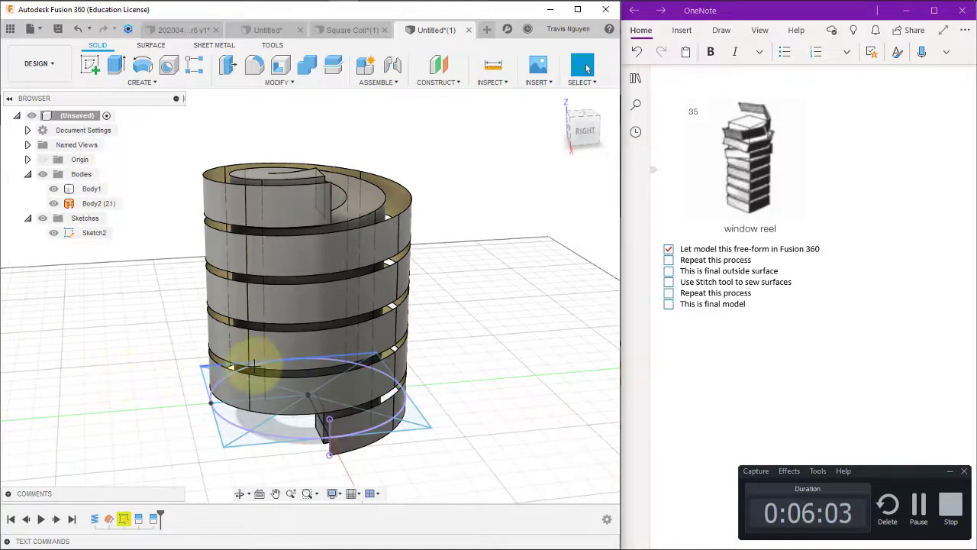
{"action": "mouse_move", "coordinate": [548, 408]}
{"action": "middle_mouse_down", "text": "shift"}
{"action": "mouse_move", "coordinate": [508, 428]}
{"action": "mouse_move", "coordinate": [479, 421]}
{"action": "mouse_move", "coordinate": [478, 404]}
{"action": "mouse_move", "coordinate": [434, 415]}
{"action": "mouse_move", "coordinate": [436, 430]}
{"action": "middle_mouse_up", "text": "shift"}
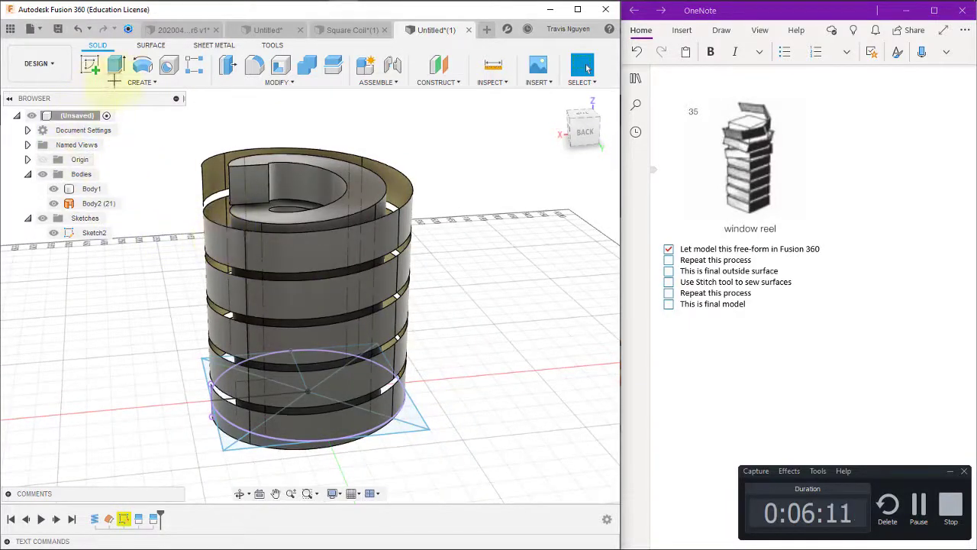
{"action": "left_click", "coordinate": [151, 45]}
{"action": "left_click", "coordinate": [139, 82]}
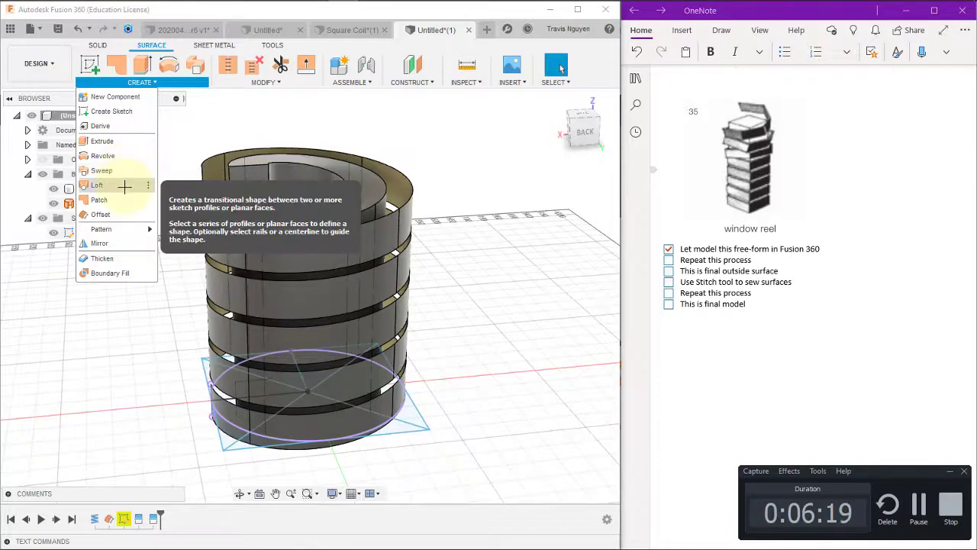
- Start a surface loft from the base circle to a second profile and preview it
{"action": "left_click", "coordinate": [126, 186]}
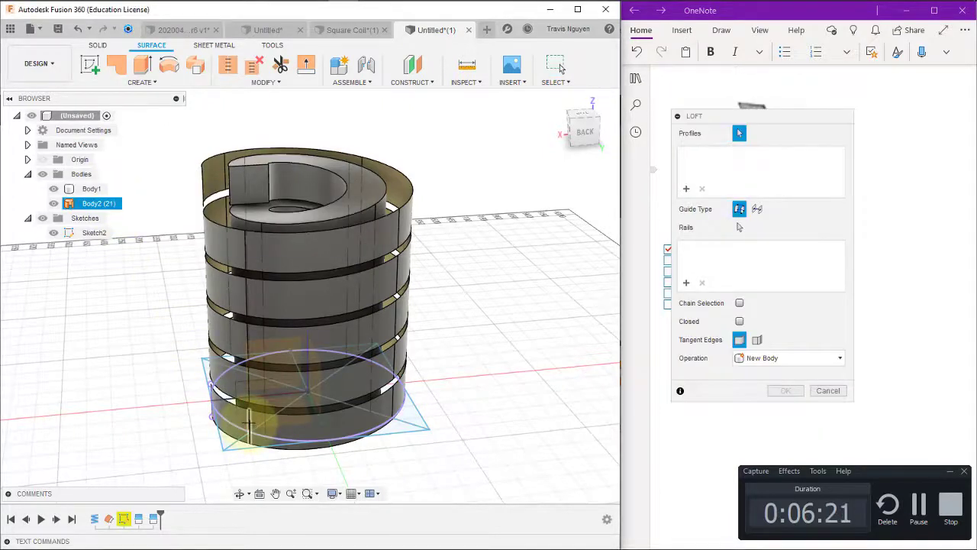
{"action": "left_click", "coordinate": [252, 412]}
{"action": "left_click", "coordinate": [394, 401]}
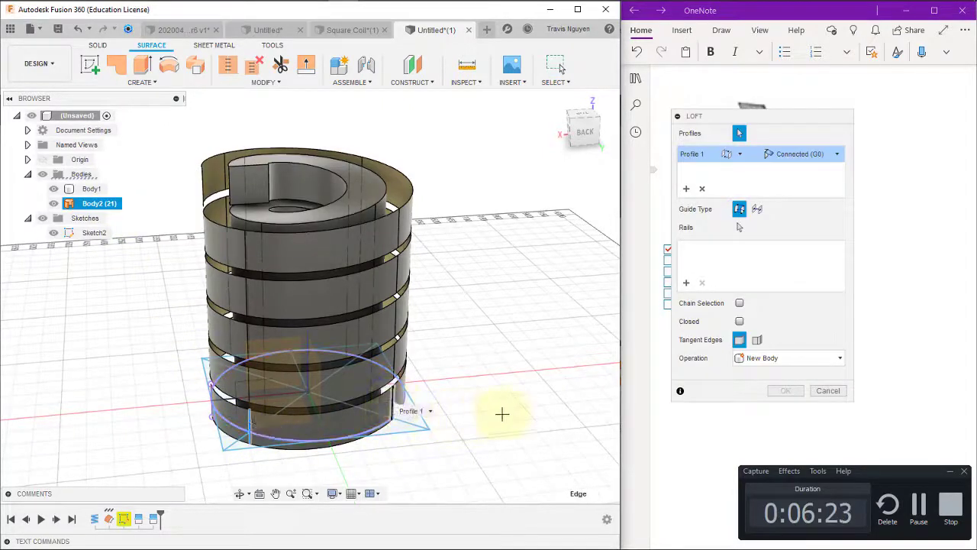
{"action": "middle_click_drag", "start_coordinate": [604, 378], "coordinate": [604, 381], "text": "shift"}
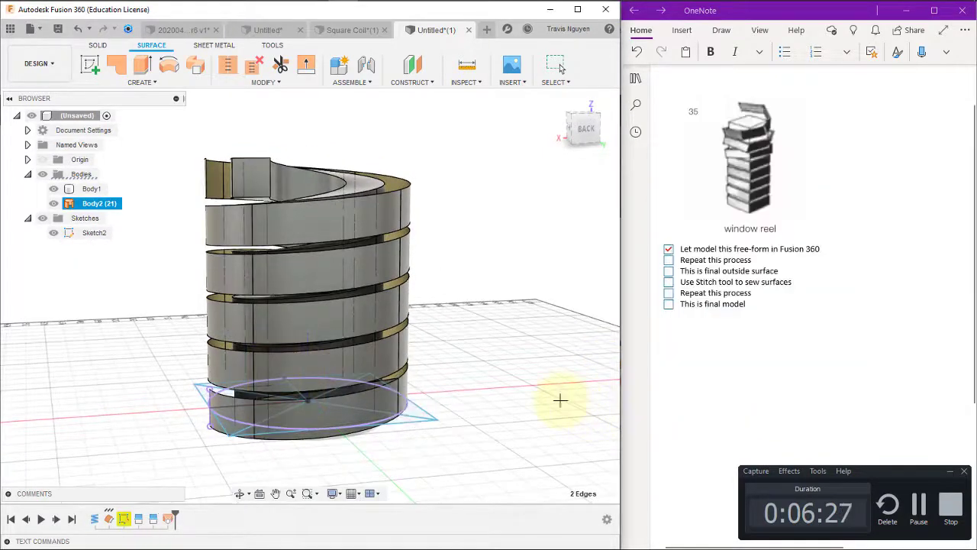
{"action": "middle_click_drag", "start_coordinate": [541, 399], "coordinate": [496, 405], "text": "shift"}
{"action": "middle_click_drag", "start_coordinate": [472, 399], "coordinate": [443, 373], "text": "shift"}
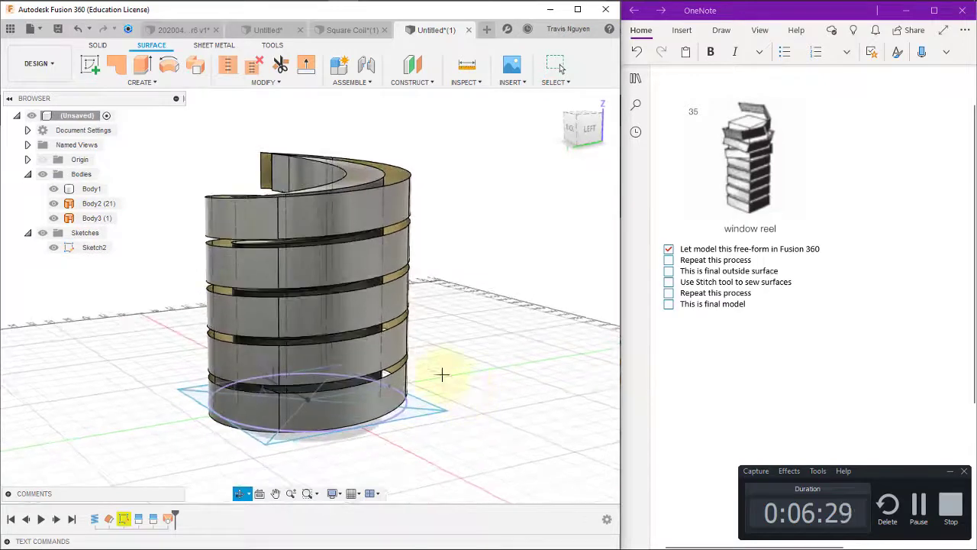
- Loft a surface between the two vertical edges at the spiral wall's base
{"action": "right_click", "coordinate": [529, 345]}
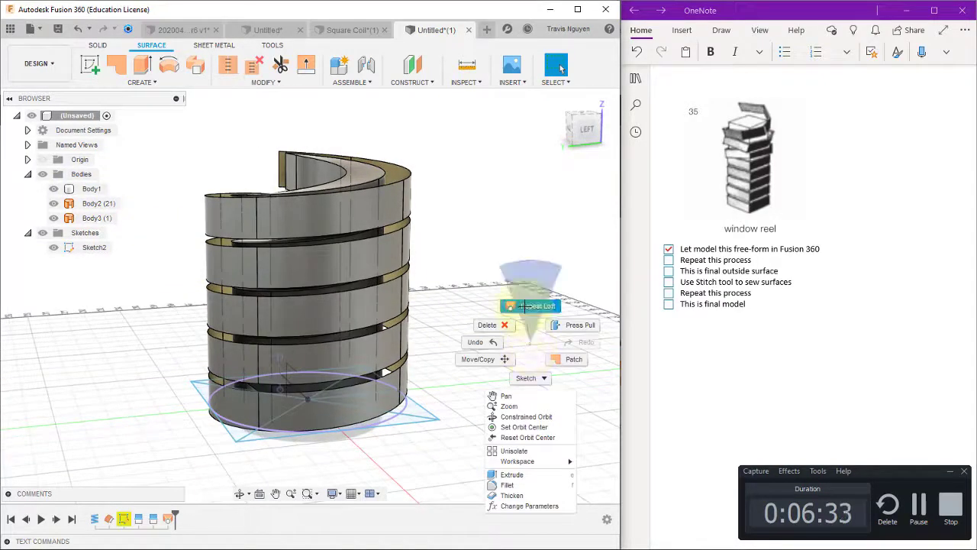
{"action": "key", "text": "Escape"}
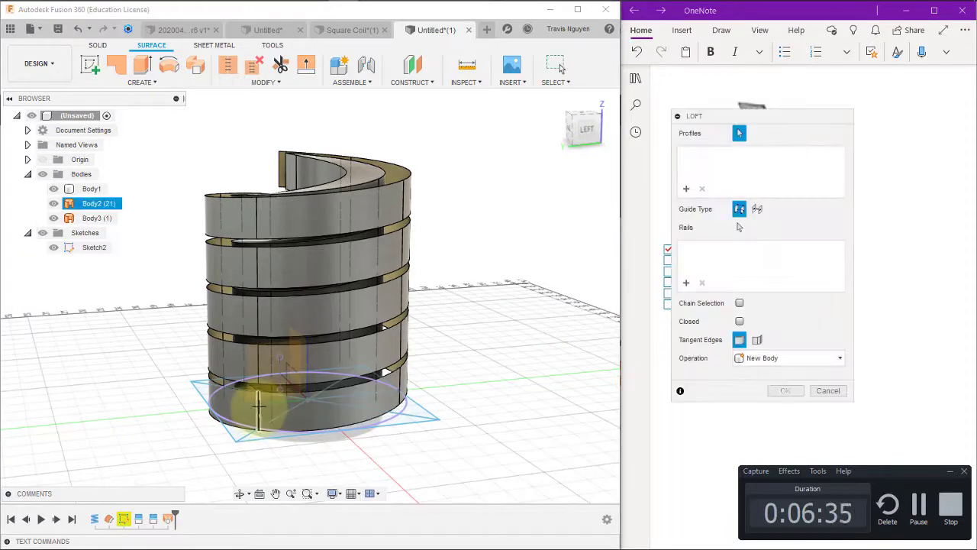
{"action": "left_click", "coordinate": [322, 411]}
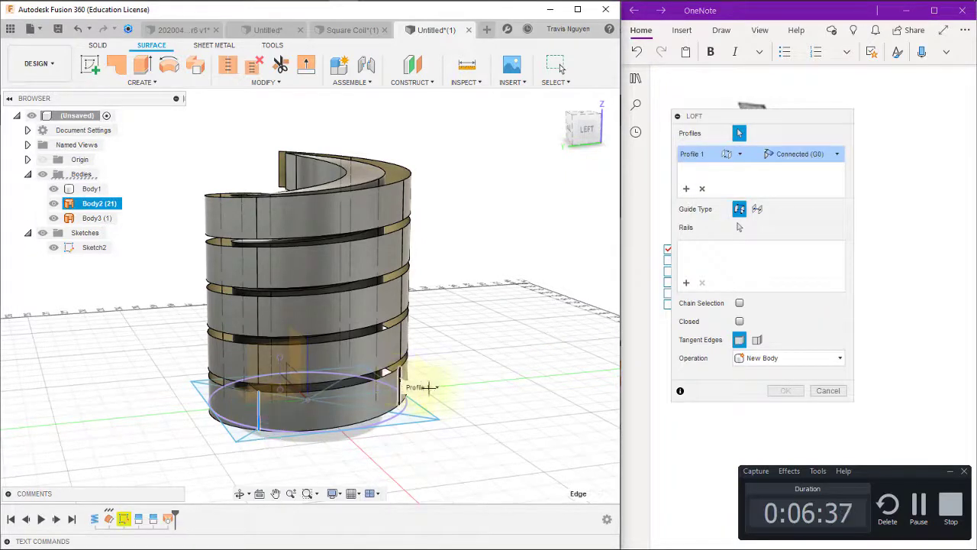
{"action": "left_click", "coordinate": [427, 386]}
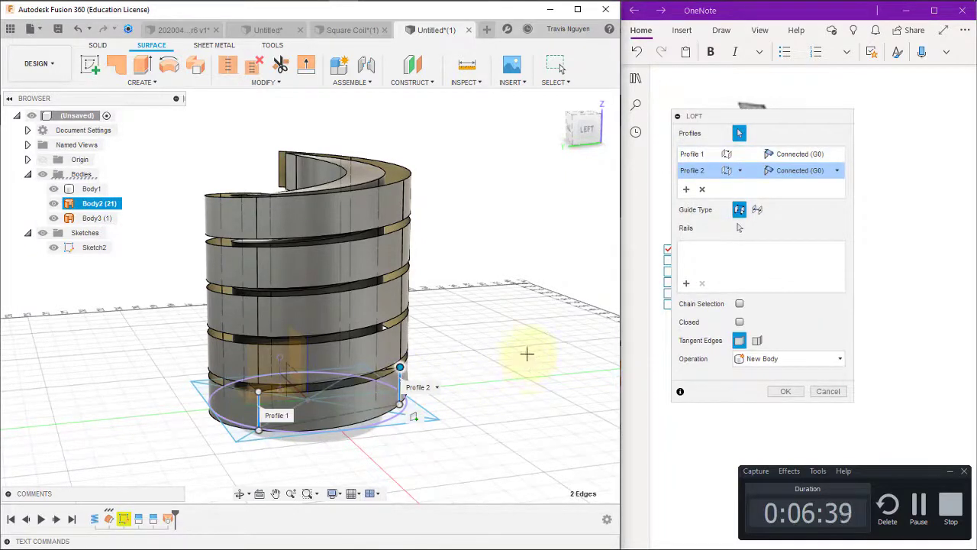
{"action": "left_click", "coordinate": [785, 391]}
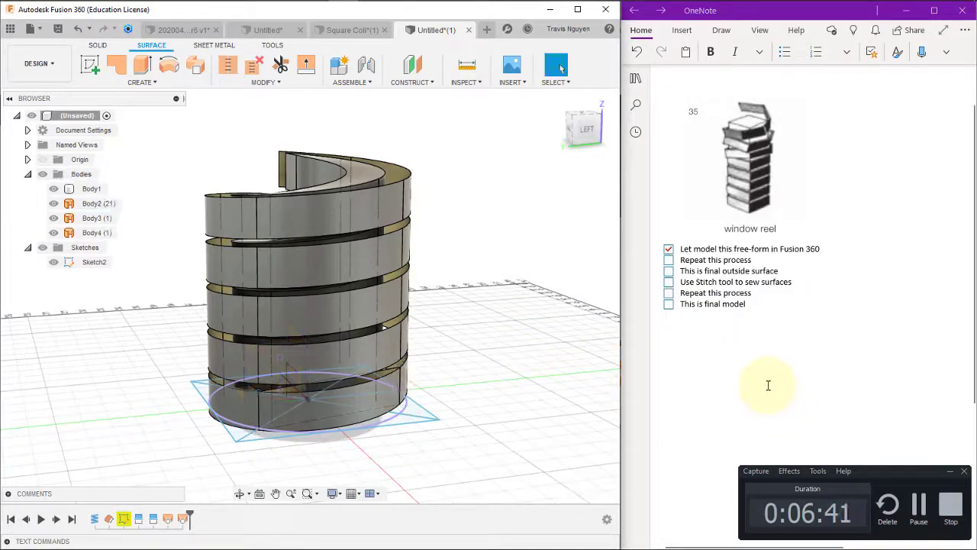
- Tick 'Repeat this process' and 'This is final outside surface' in the OneNote checklist
{"action": "left_click", "coordinate": [669, 260]}
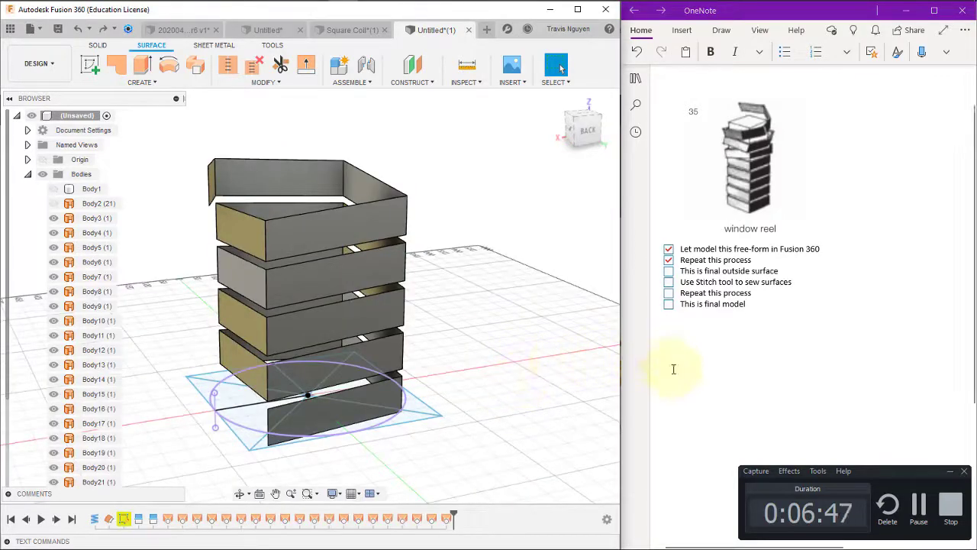
{"action": "left_click", "coordinate": [669, 271]}
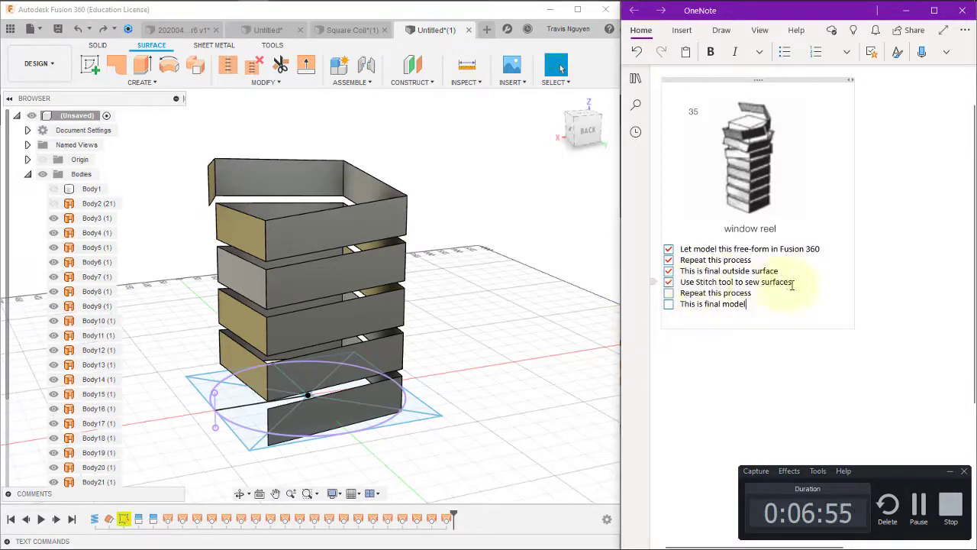
- Stitch the surfaces Body3 through Body22 into a single body
{"action": "scroll", "coordinate": [169, 285], "scroll_direction": "down", "scroll_amount": 2}
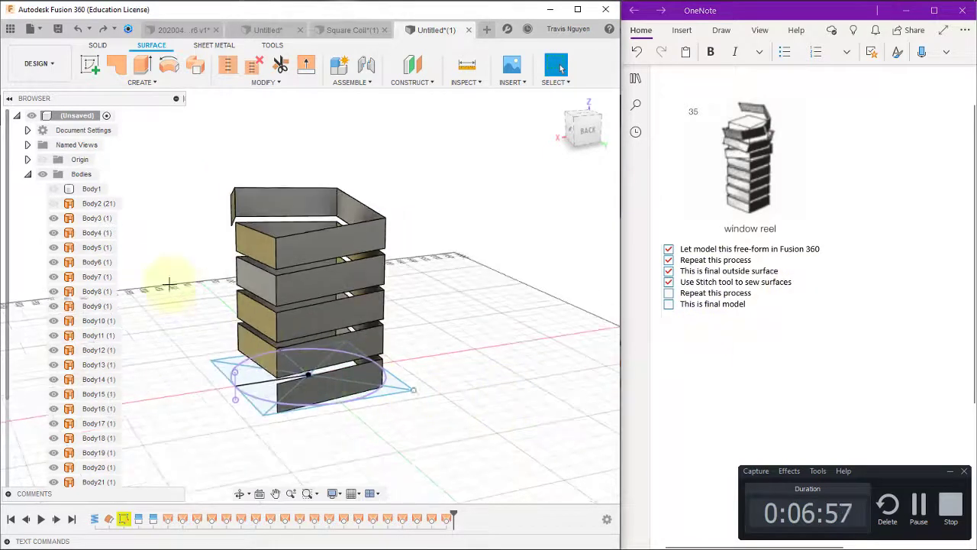
{"action": "left_click", "coordinate": [99, 220]}
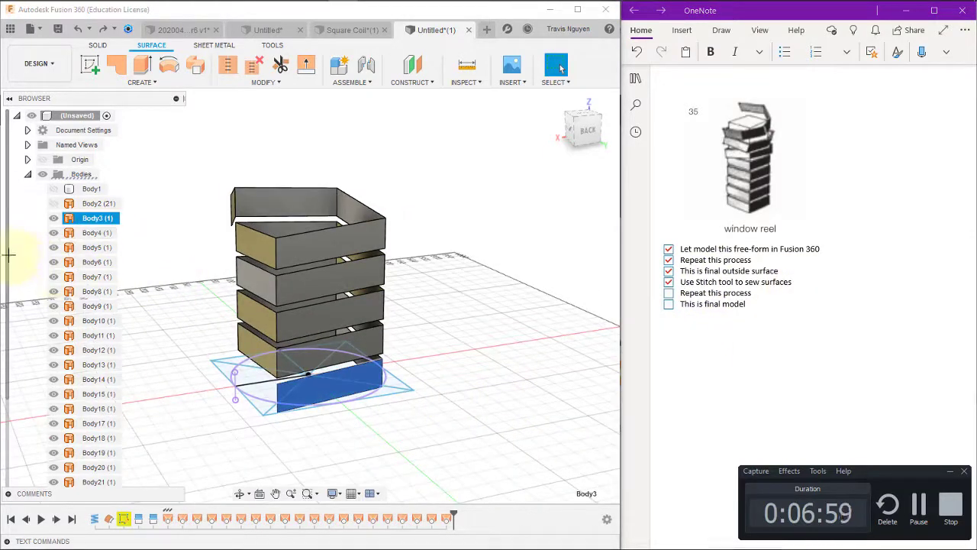
{"action": "left_click_drag", "start_coordinate": [10, 289], "coordinate": [11, 395]}
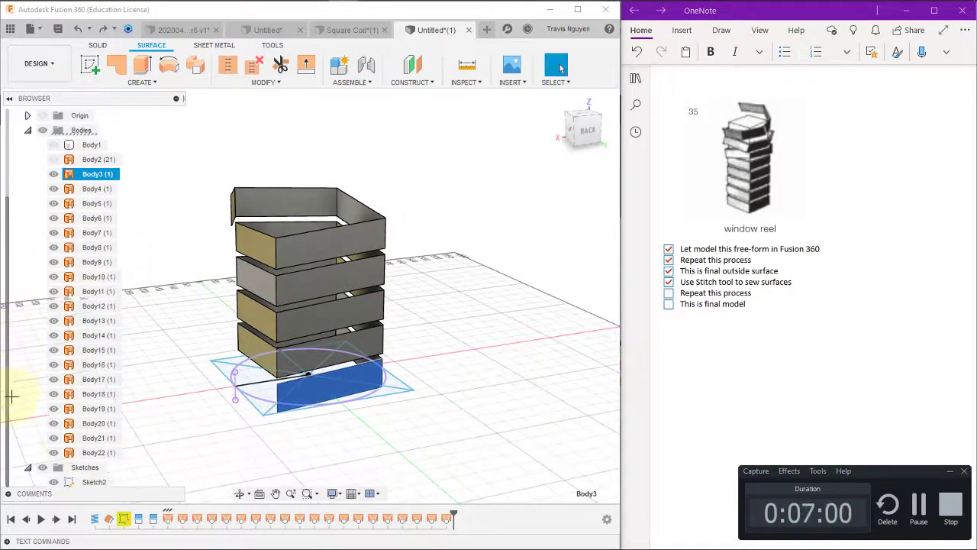
{"action": "left_click", "coordinate": [107, 453], "text": "shift"}
{"action": "left_click", "coordinate": [228, 66]}
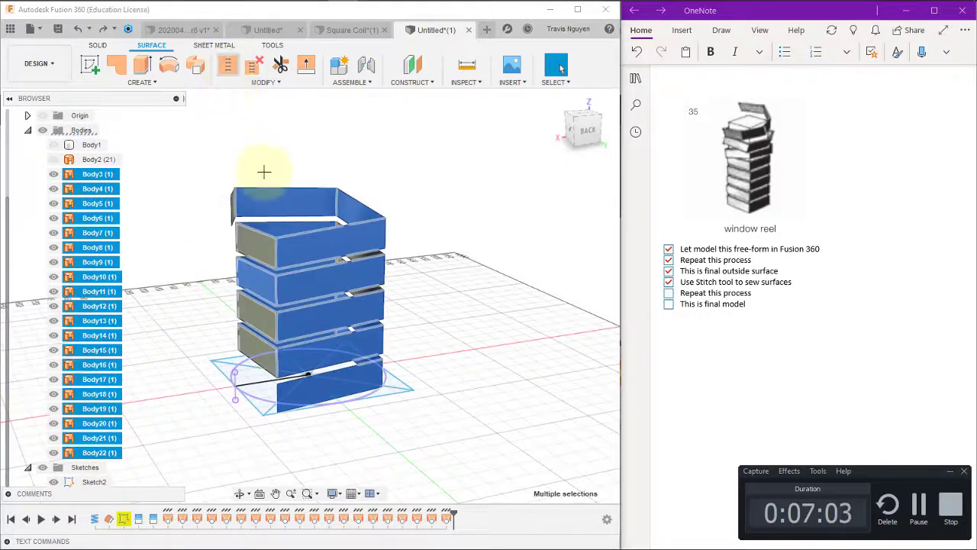
{"action": "left_click", "coordinate": [545, 489]}
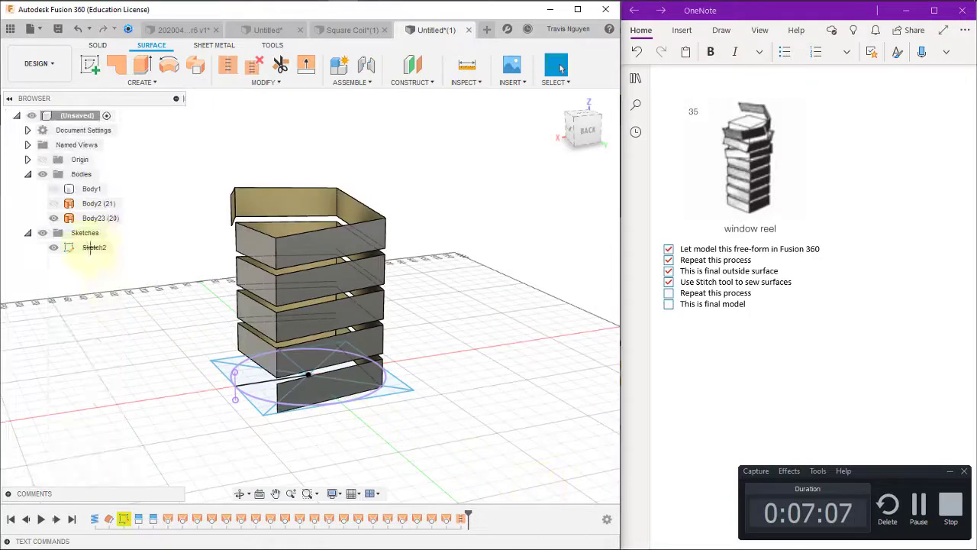
- Hide the stitched body and show the smooth Body2 and Body1 inside the coil
{"action": "left_click", "coordinate": [54, 218]}
{"action": "left_click", "coordinate": [53, 203]}
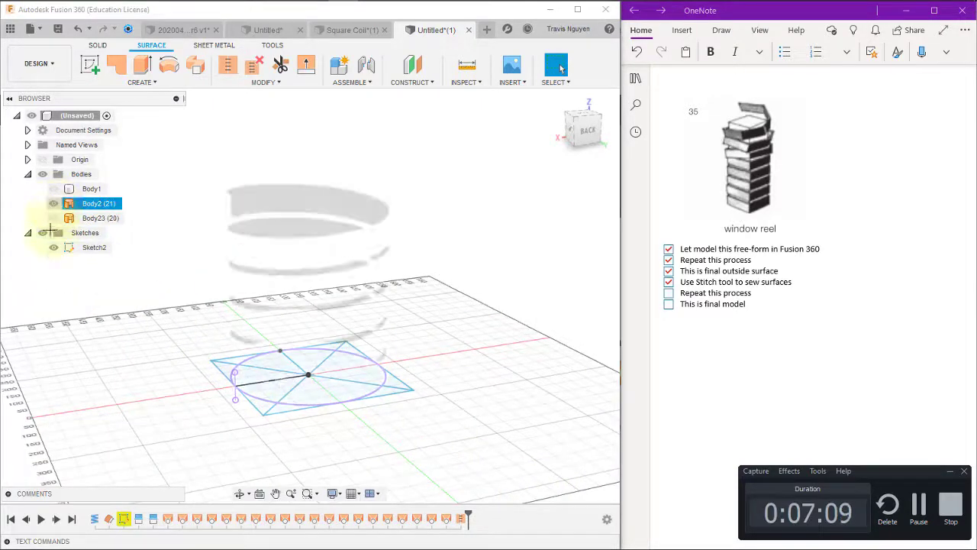
{"action": "middle_click_drag", "start_coordinate": [126, 240], "coordinate": [164, 268], "text": "shift"}
{"action": "left_click", "coordinate": [91, 189]}
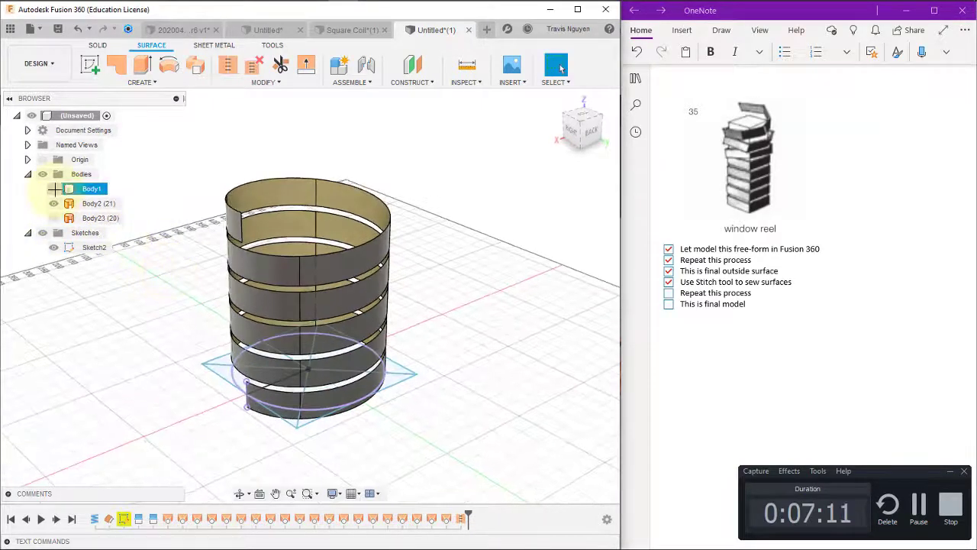
{"action": "left_click", "coordinate": [53, 189]}
{"action": "left_click", "coordinate": [242, 411]}
{"action": "middle_click_drag", "start_coordinate": [406, 429], "coordinate": [423, 436], "text": "shift"}
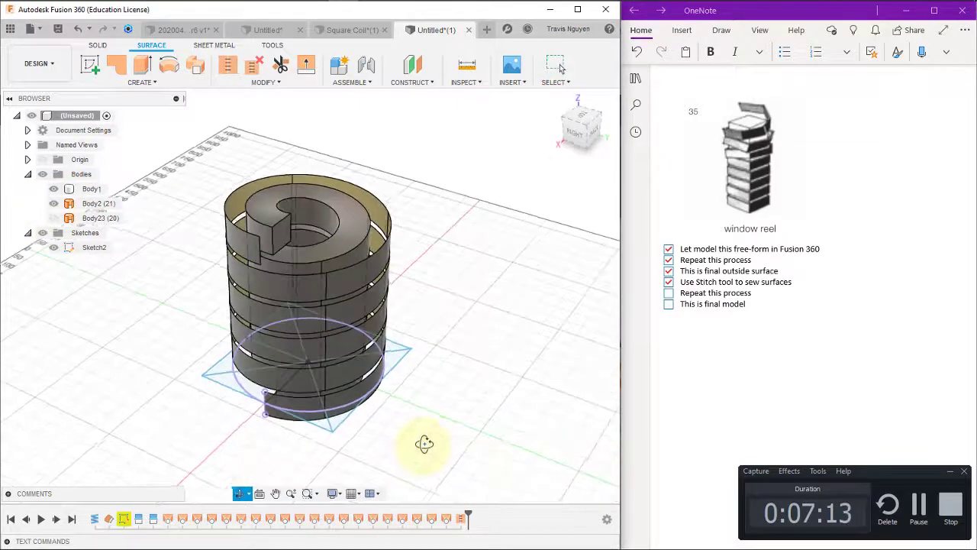
- Show stitched Body23 again, hide the transparent surface body, and inspect the coil's base
{"action": "scroll", "coordinate": [428, 432], "scroll_direction": "up", "scroll_amount": 4}
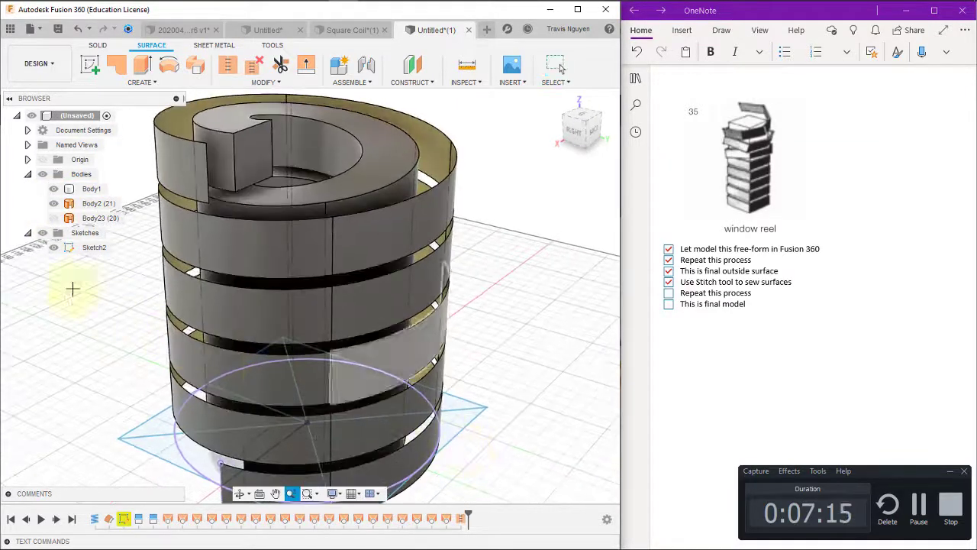
{"action": "left_click", "coordinate": [53, 218]}
{"action": "left_click", "coordinate": [52, 203]}
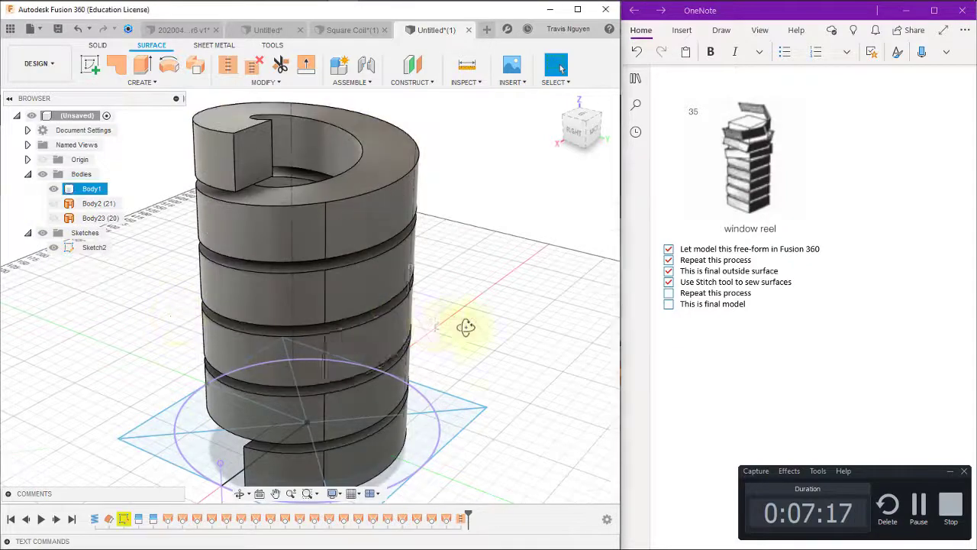
{"action": "mouse_move", "coordinate": [464, 327]}
{"action": "middle_mouse_down", "text": "shift"}
{"action": "mouse_move", "coordinate": [483, 321]}
{"action": "mouse_move", "coordinate": [461, 321]}
{"action": "mouse_move", "coordinate": [449, 270]}
{"action": "mouse_move", "coordinate": [530, 351]}
{"action": "mouse_move", "coordinate": [476, 356]}
{"action": "middle_mouse_up", "text": "shift"}
{"action": "scroll", "coordinate": [506, 377], "scroll_direction": "up", "scroll_amount": 2}
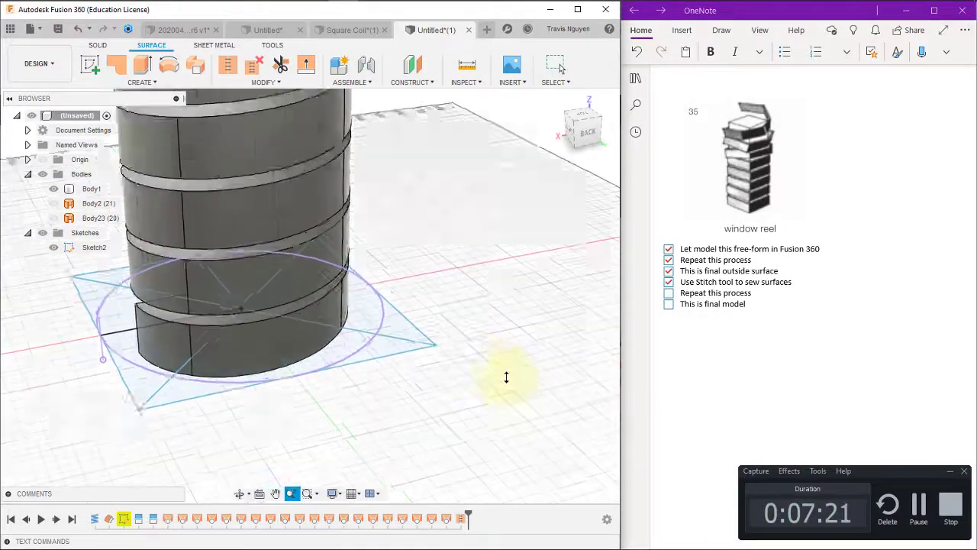
{"action": "scroll", "coordinate": [522, 388], "scroll_direction": "up", "scroll_amount": 2}
{"action": "middle_click_drag", "start_coordinate": [522, 389], "coordinate": [504, 375], "text": "shift"}
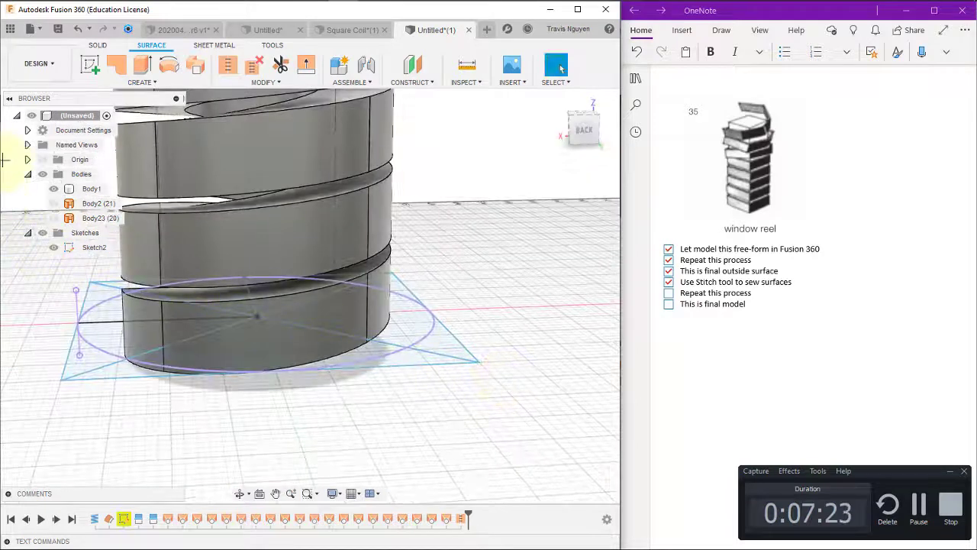
- Loft a surface between two edges at the coil's back corner
{"action": "left_click", "coordinate": [139, 82]}
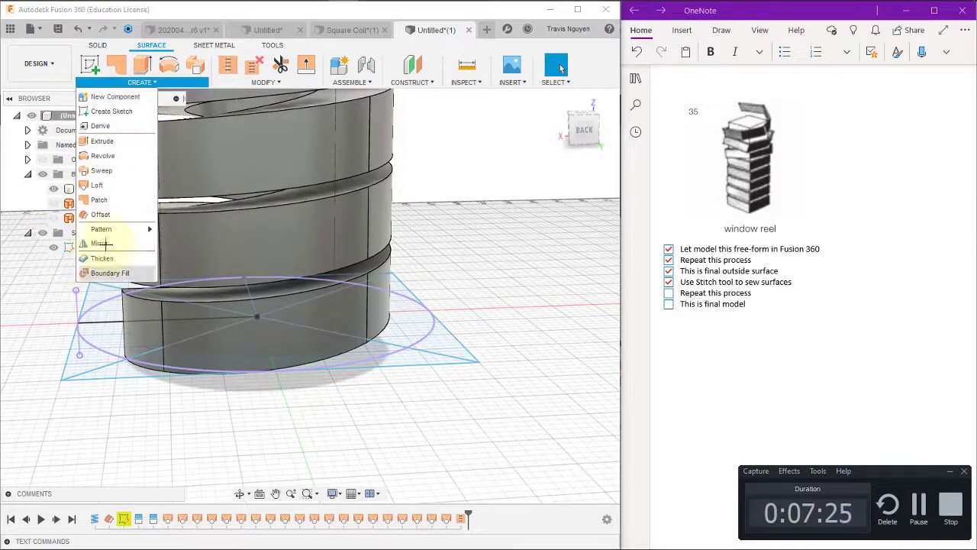
{"action": "left_click", "coordinate": [119, 185]}
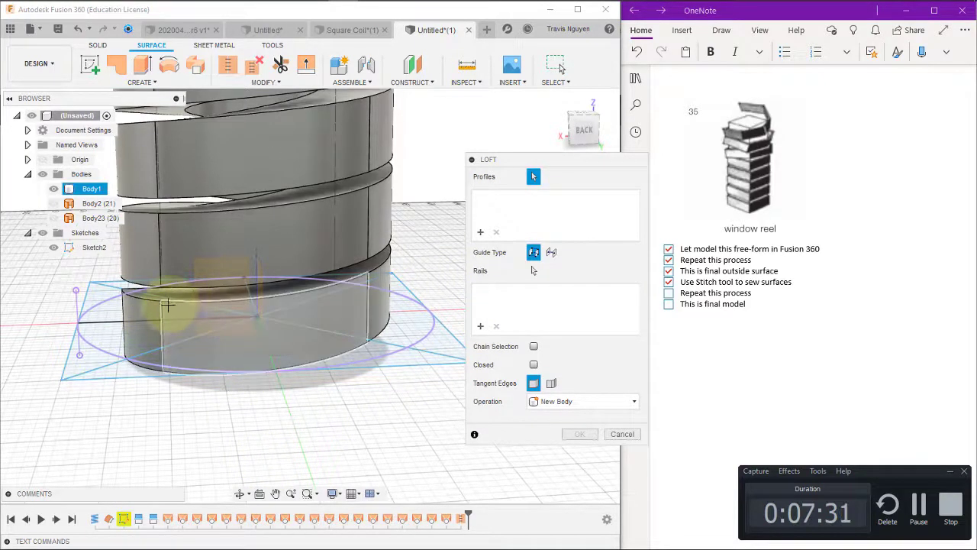
{"action": "middle_click_drag", "start_coordinate": [203, 321], "coordinate": [155, 323], "text": "shift"}
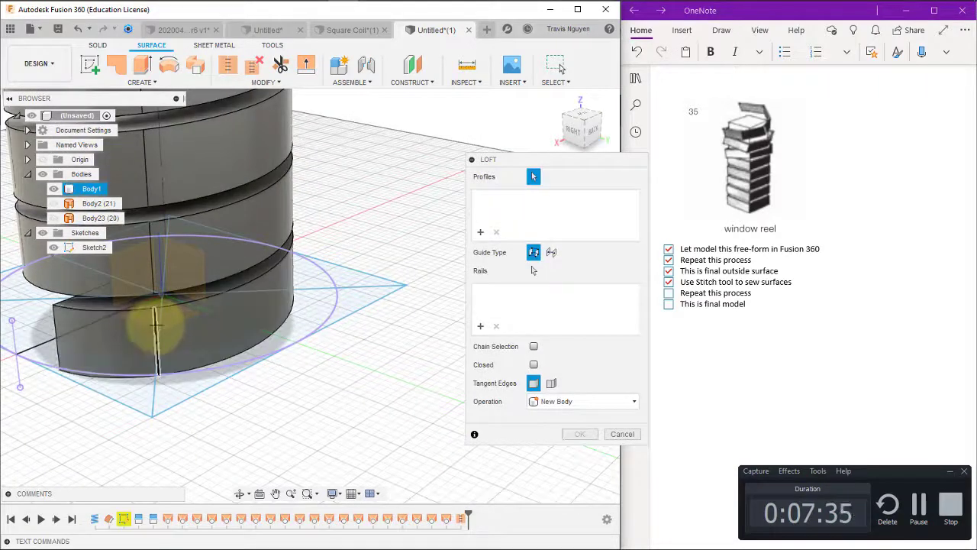
{"action": "left_click", "coordinate": [154, 323]}
{"action": "middle_click_drag", "start_coordinate": [392, 354], "coordinate": [376, 254], "text": "shift"}
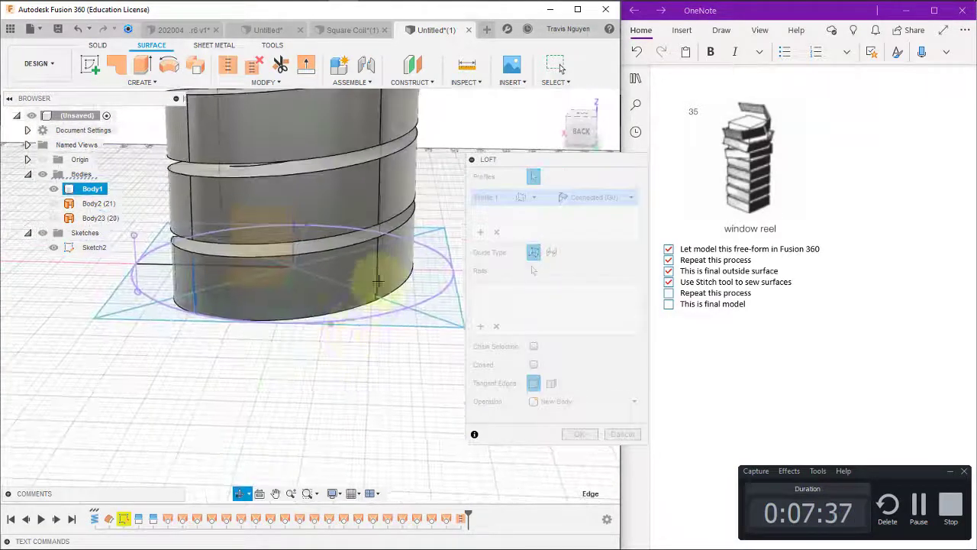
{"action": "left_click", "coordinate": [377, 258]}
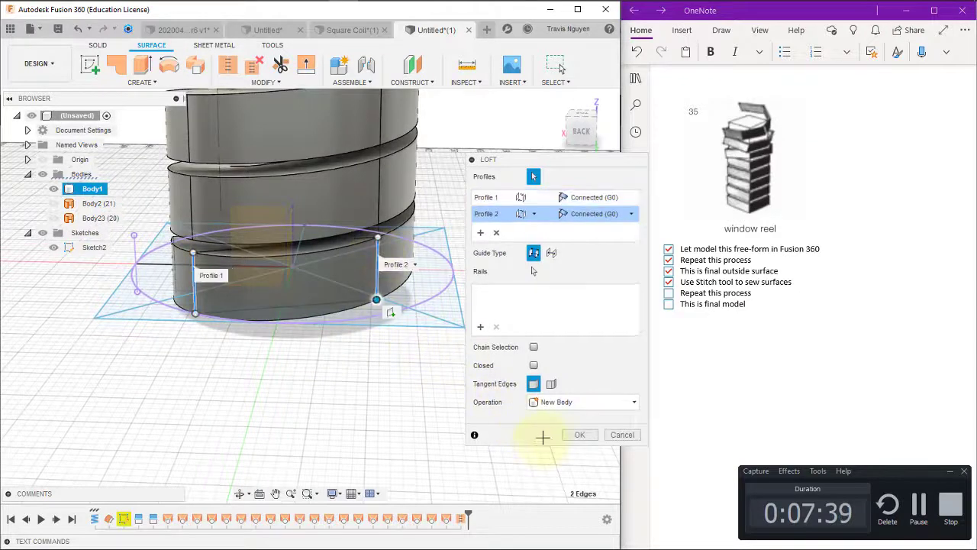
{"action": "left_click", "coordinate": [571, 434]}
{"action": "mouse_move", "coordinate": [504, 400]}
{"action": "middle_mouse_down", "text": "shift"}
{"action": "mouse_move", "coordinate": [476, 395]}
{"action": "mouse_move", "coordinate": [474, 419]}
{"action": "mouse_move", "coordinate": [415, 448]}
{"action": "mouse_move", "coordinate": [436, 430]}
{"action": "mouse_move", "coordinate": [415, 421]}
{"action": "mouse_move", "coordinate": [481, 421]}
{"action": "mouse_move", "coordinate": [398, 458]}
{"action": "middle_mouse_up", "text": "shift"}
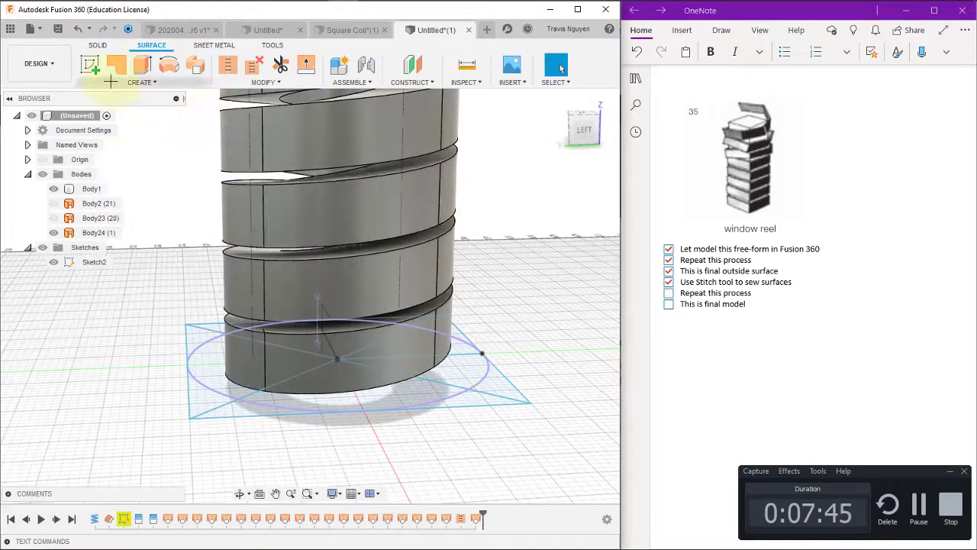
- Repeat the loft between the left and right vertical edges and tick 'Repeat this process'
{"action": "right_click", "coordinate": [542, 288]}
{"action": "left_click", "coordinate": [539, 254]}
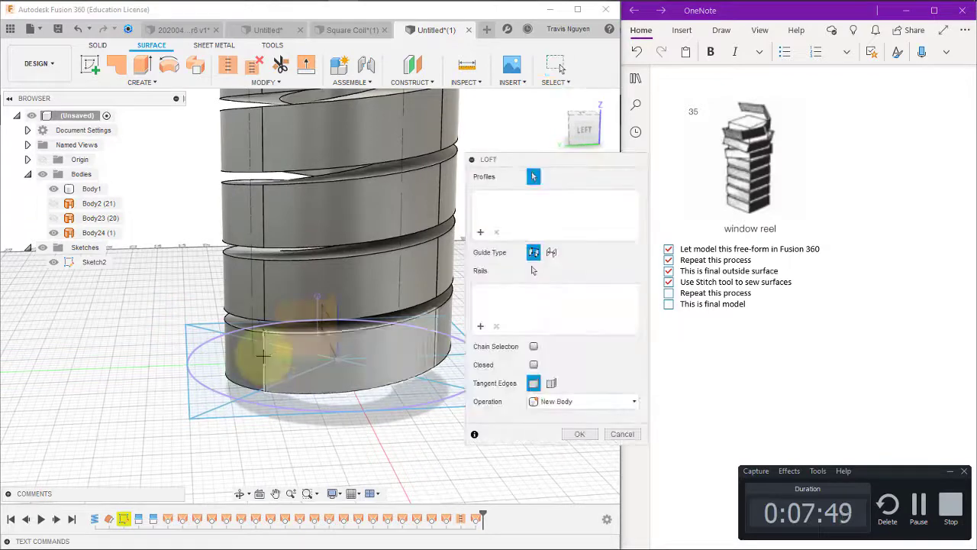
{"action": "left_click", "coordinate": [263, 355]}
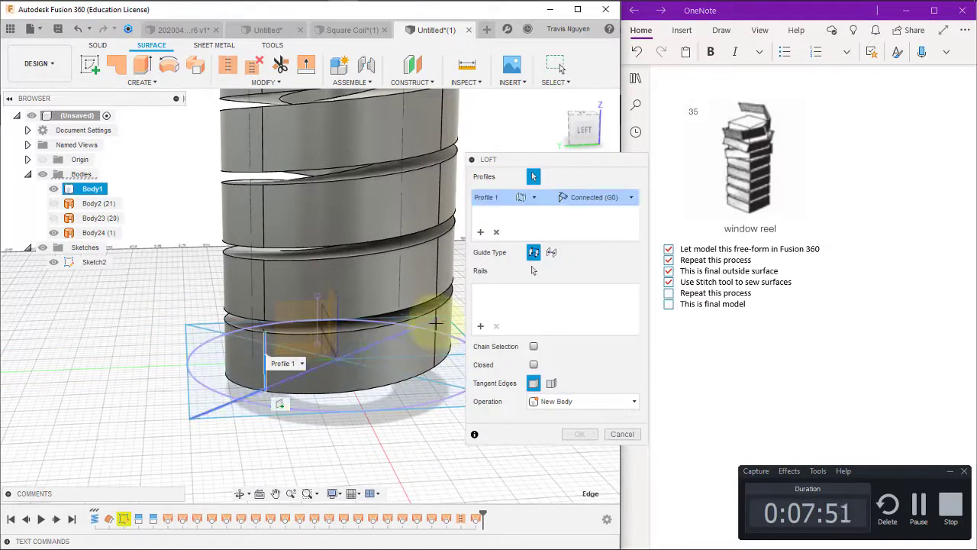
{"action": "left_click", "coordinate": [436, 324]}
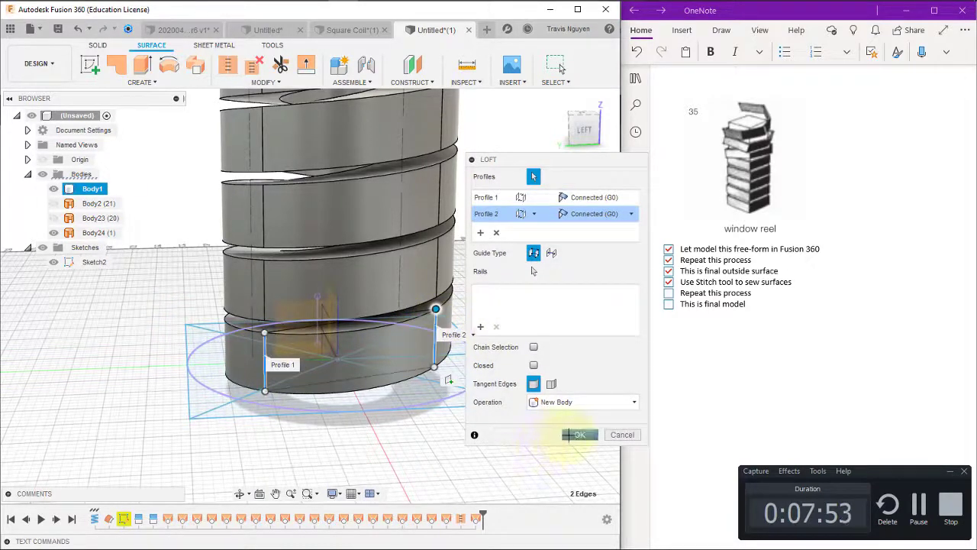
{"action": "left_click", "coordinate": [579, 434]}
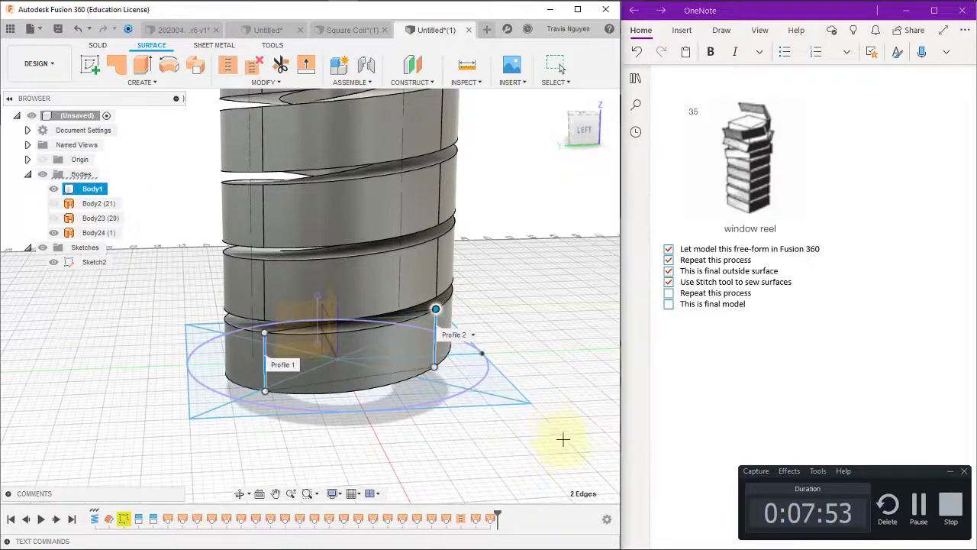
{"action": "left_click", "coordinate": [669, 294]}
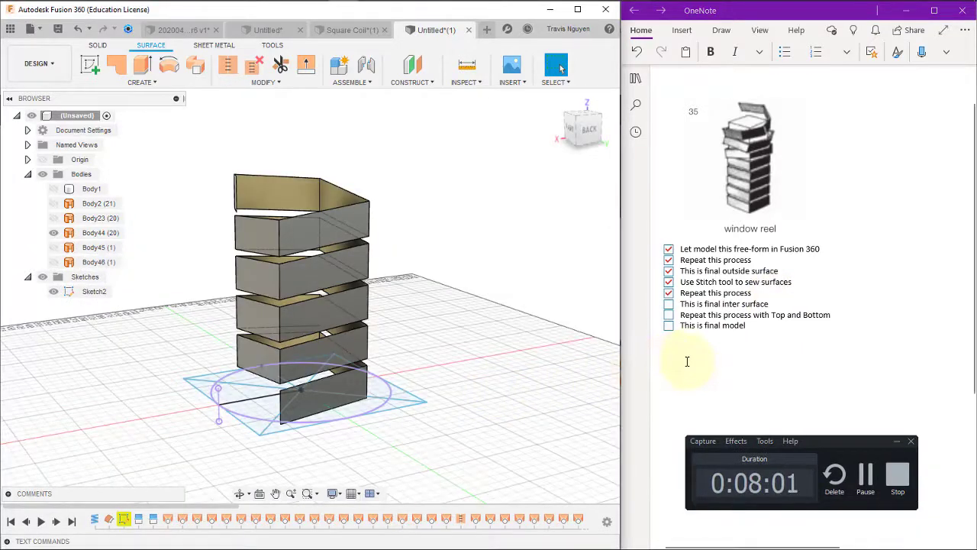
- Tick 'This is final inter surface' and show Body23 beside the inner spiral wall
{"action": "left_click", "coordinate": [669, 304]}
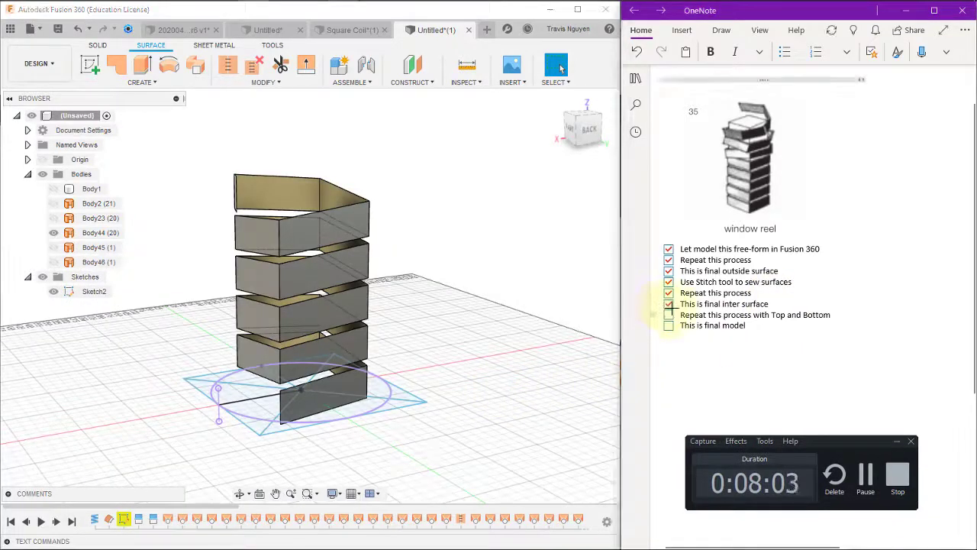
{"action": "left_click", "coordinate": [504, 345]}
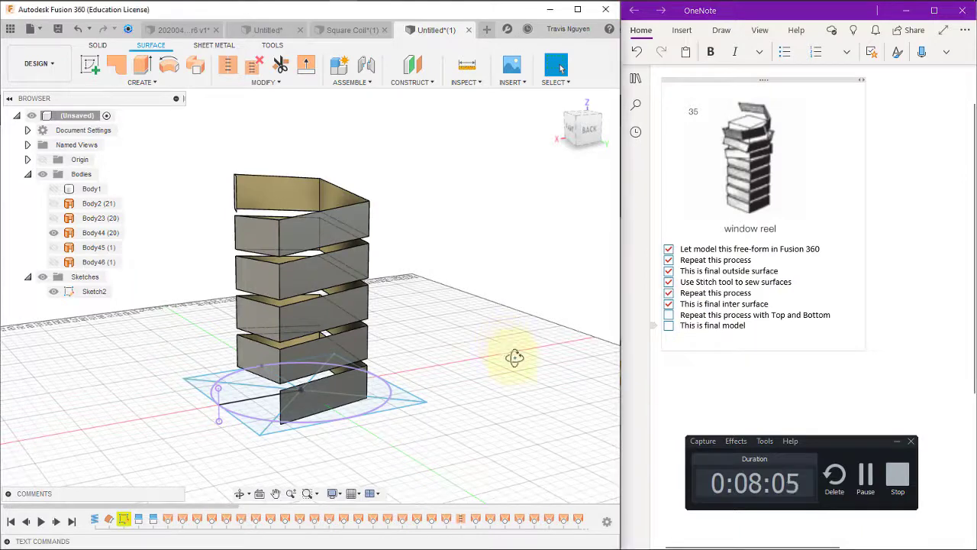
{"action": "left_click", "coordinate": [53, 217]}
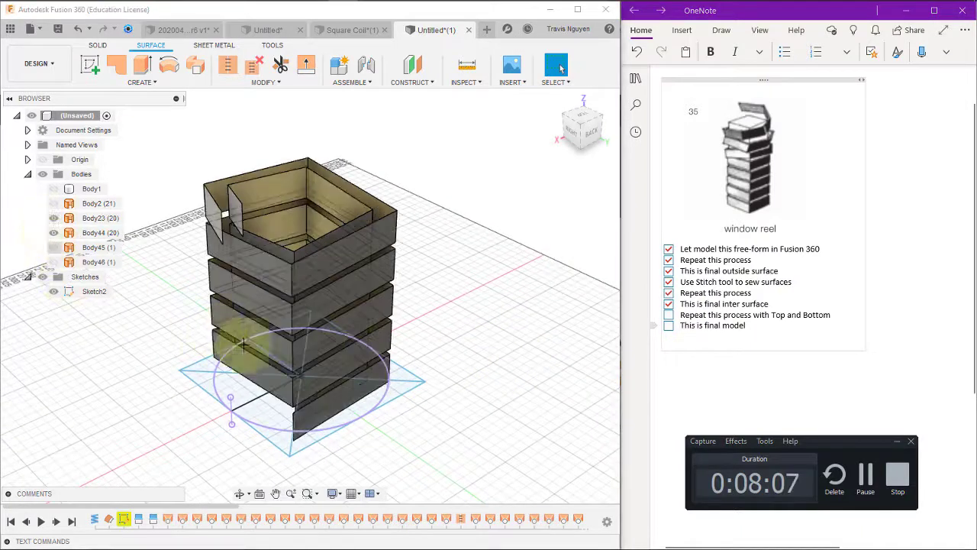
{"action": "mouse_move", "coordinate": [465, 364]}
{"action": "middle_mouse_down", "text": "shift"}
{"action": "mouse_move", "coordinate": [436, 344]}
{"action": "mouse_move", "coordinate": [459, 375]}
{"action": "mouse_move", "coordinate": [497, 371]}
{"action": "mouse_move", "coordinate": [497, 301]}
{"action": "mouse_move", "coordinate": [502, 384]}
{"action": "middle_mouse_up", "text": "shift"}
{"action": "scroll", "coordinate": [493, 399], "scroll_direction": "up", "scroll_amount": 3}
- Loft a connecting surface between the two wall edges and tick the top-and-bottom note item
{"action": "left_click", "coordinate": [140, 82]}
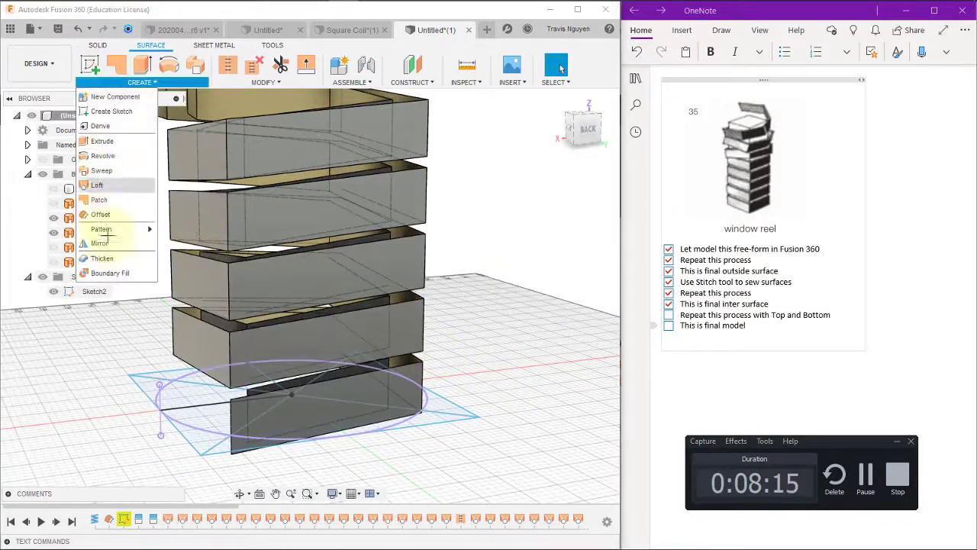
{"action": "left_click", "coordinate": [97, 185]}
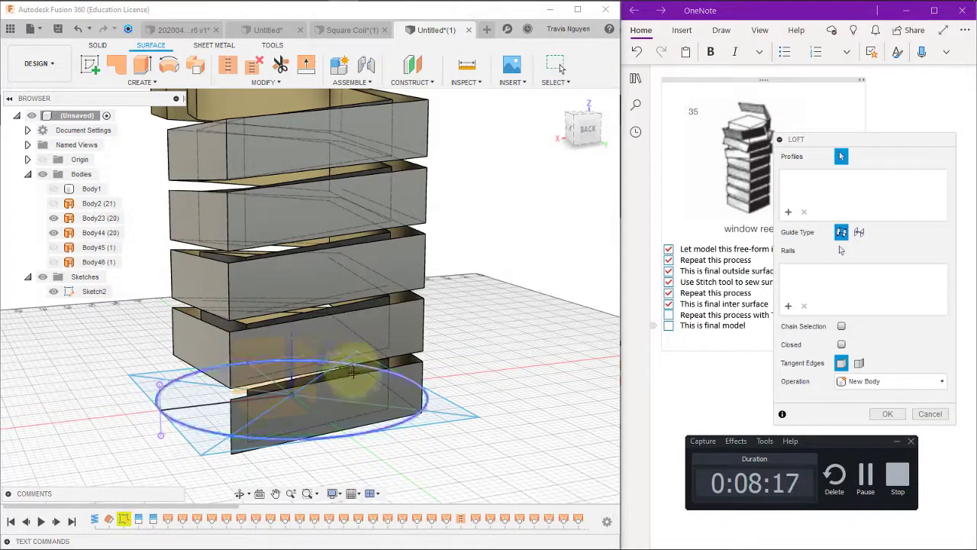
{"action": "left_click", "coordinate": [352, 374]}
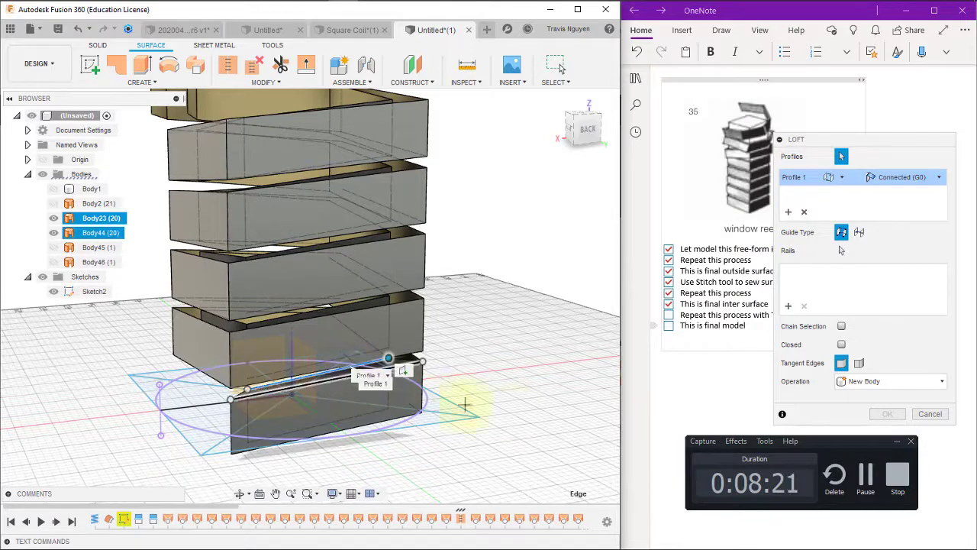
{"action": "left_click", "coordinate": [389, 360]}
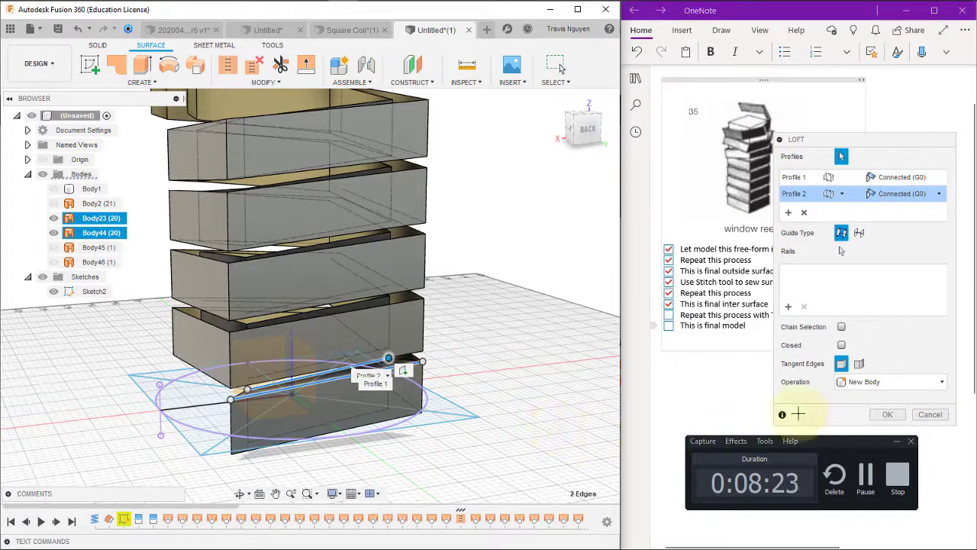
{"action": "left_click_drag", "start_coordinate": [840, 140], "coordinate": [528, 138]}
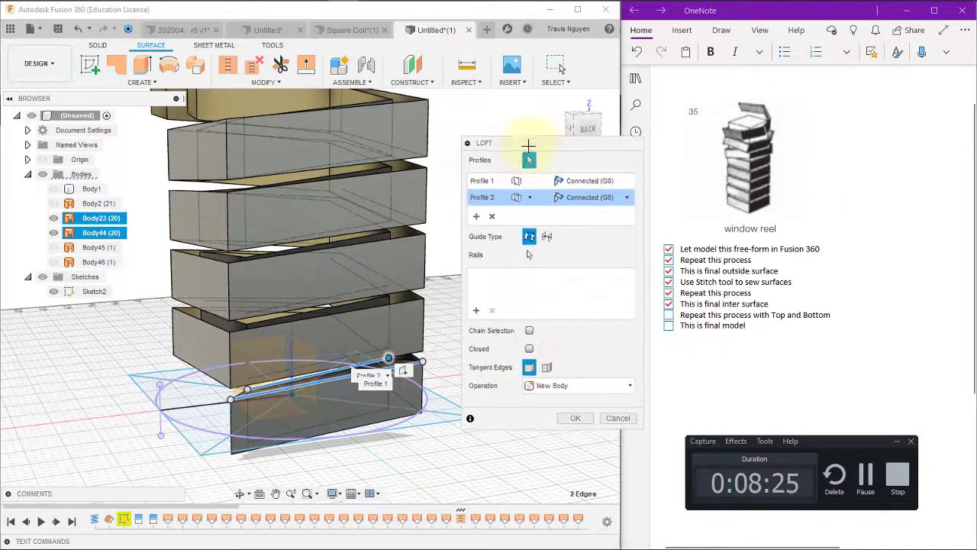
{"action": "left_click", "coordinate": [574, 412]}
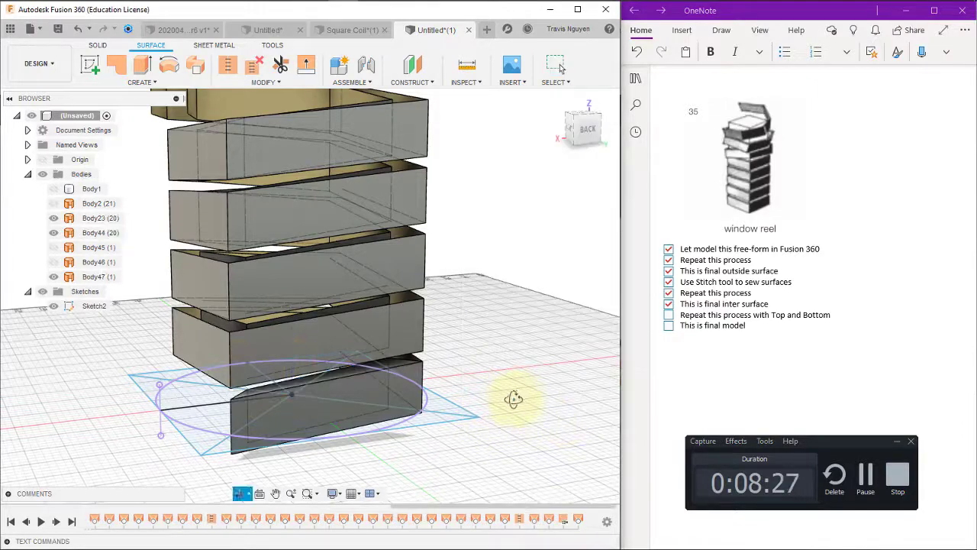
{"action": "mouse_move", "coordinate": [509, 399]}
{"action": "middle_mouse_down", "text": "shift"}
{"action": "mouse_move", "coordinate": [413, 393]}
{"action": "mouse_move", "coordinate": [518, 386]}
{"action": "middle_mouse_up", "text": "shift"}
{"action": "left_click", "coordinate": [669, 314]}
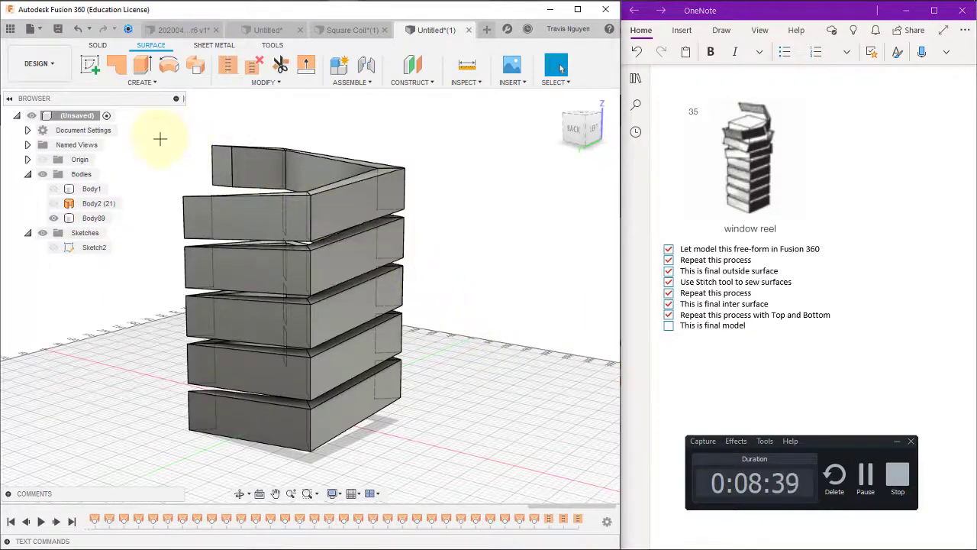
- Switch from the DESIGN to the RENDER workspace and orbit the view of the spiral solid
{"action": "left_click", "coordinate": [42, 64]}
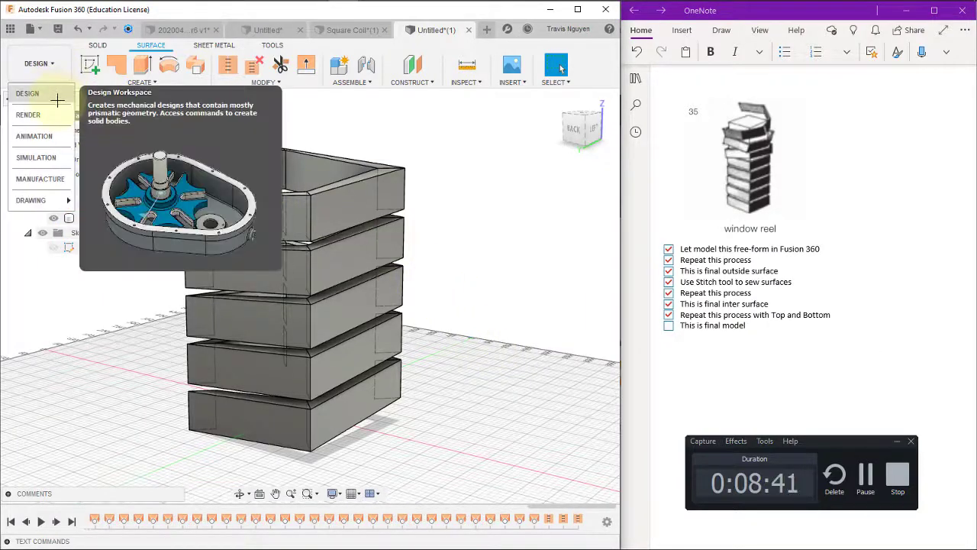
{"action": "left_click", "coordinate": [56, 100]}
{"action": "left_click", "coordinate": [42, 64]}
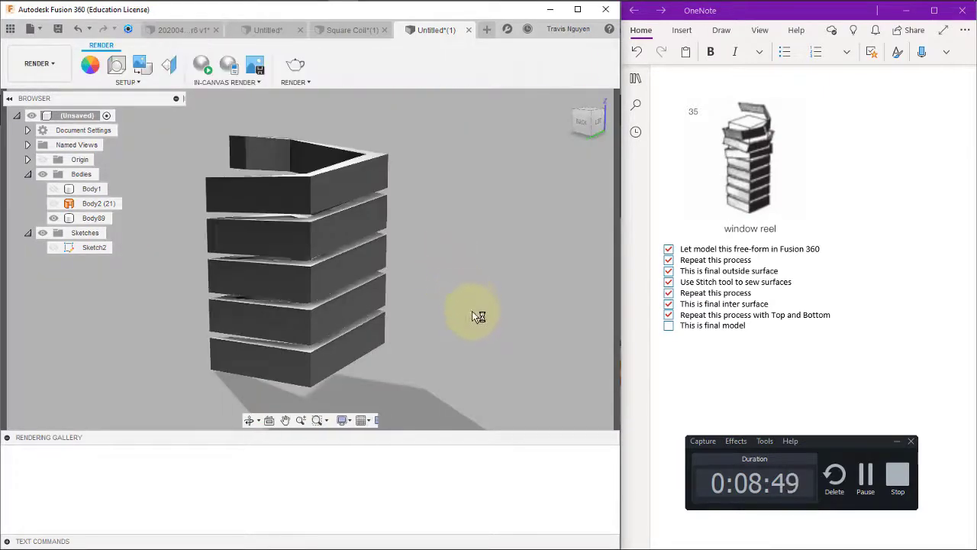
{"action": "mouse_move", "coordinate": [478, 316]}
{"action": "middle_mouse_down", "text": "shift"}
{"action": "mouse_move", "coordinate": [403, 323]}
{"action": "mouse_move", "coordinate": [412, 331]}
{"action": "mouse_move", "coordinate": [312, 236]}
{"action": "middle_mouse_up", "text": "shift"}
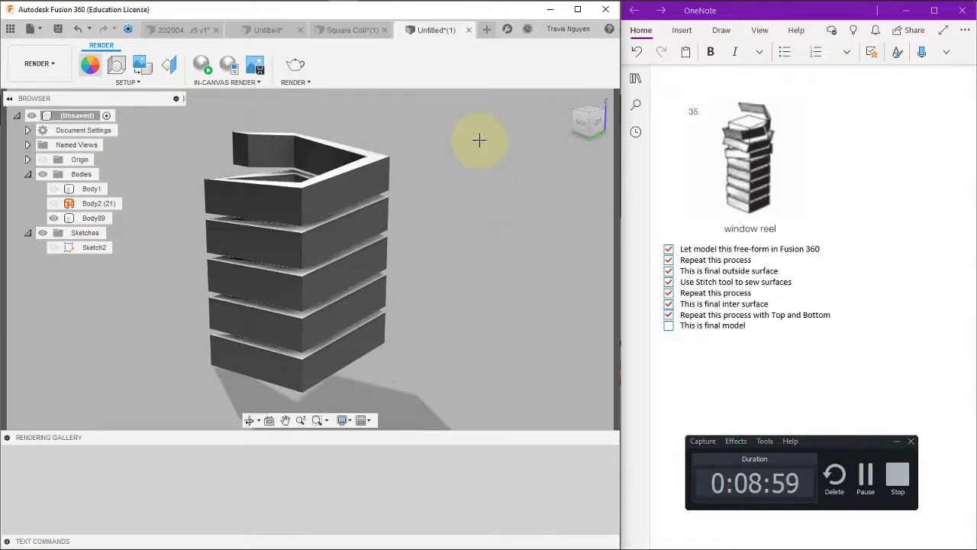
- Open the Appearance panel and search the library for 'coat' appearances
{"action": "key", "text": "a"}
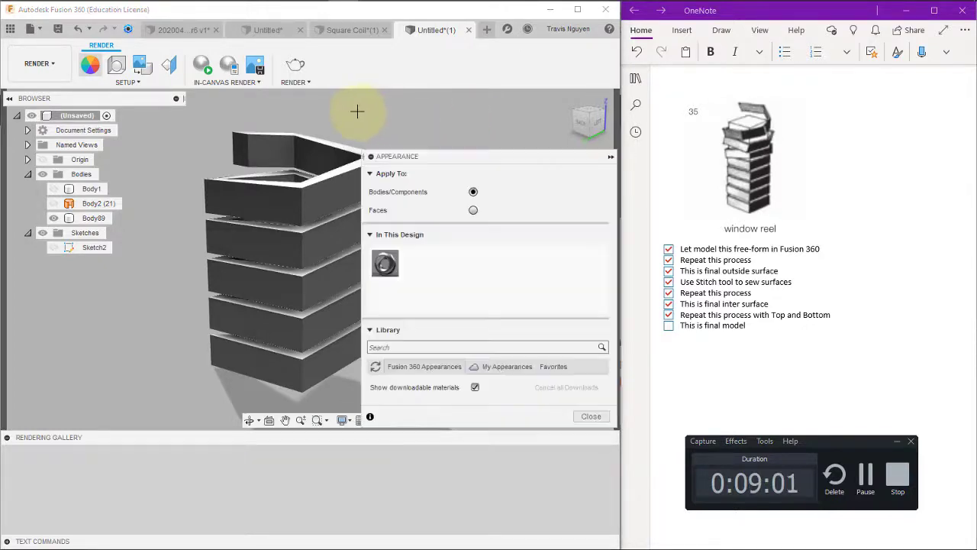
{"action": "left_click_drag", "start_coordinate": [468, 157], "coordinate": [514, 40]}
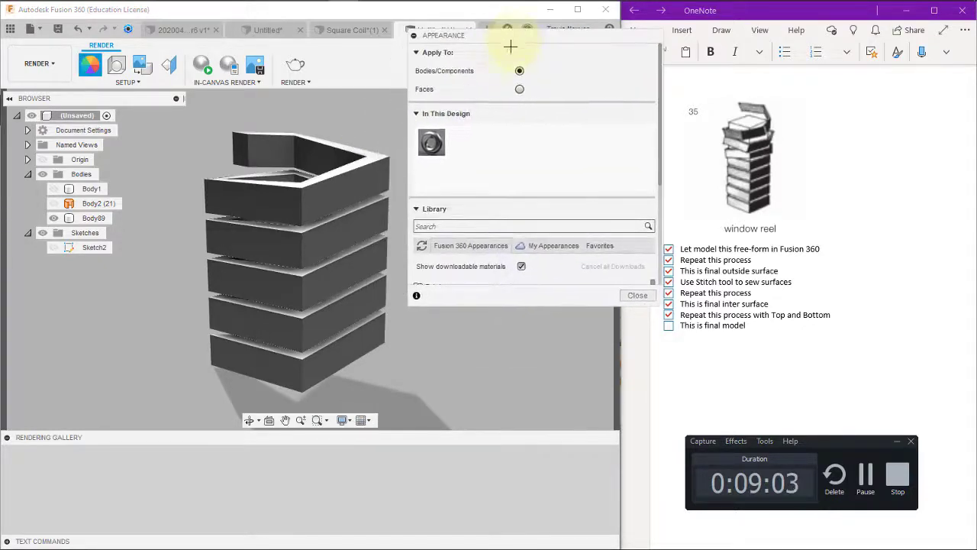
{"action": "left_click", "coordinate": [486, 228]}
{"action": "type", "text": "coa"}
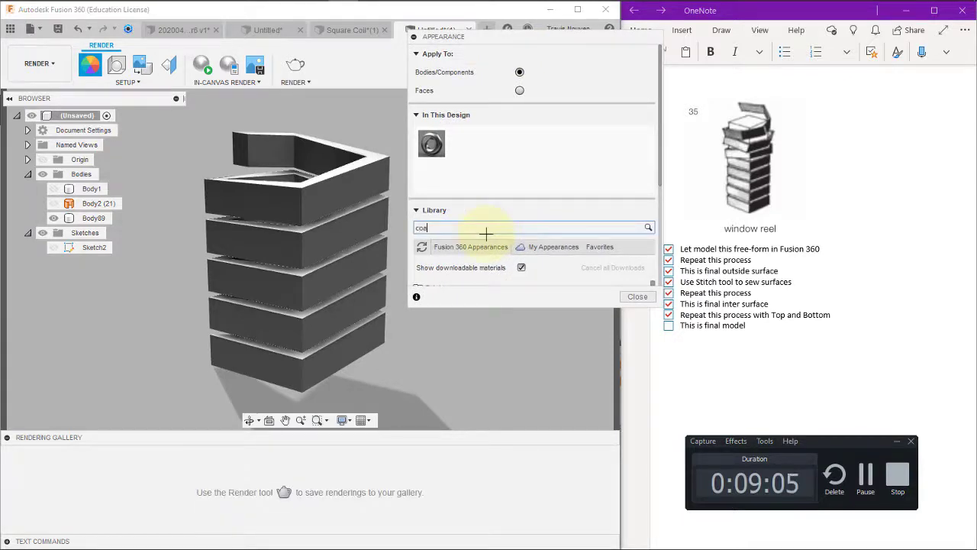
{"action": "type", "text": "t"}
{"action": "key", "text": "Return"}
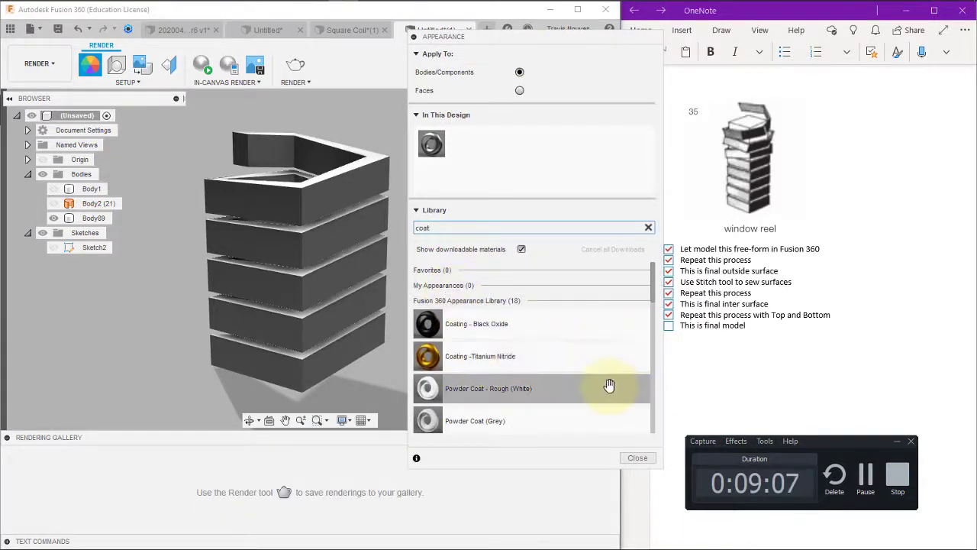
{"action": "left_click_drag", "start_coordinate": [651, 285], "coordinate": [654, 320]}
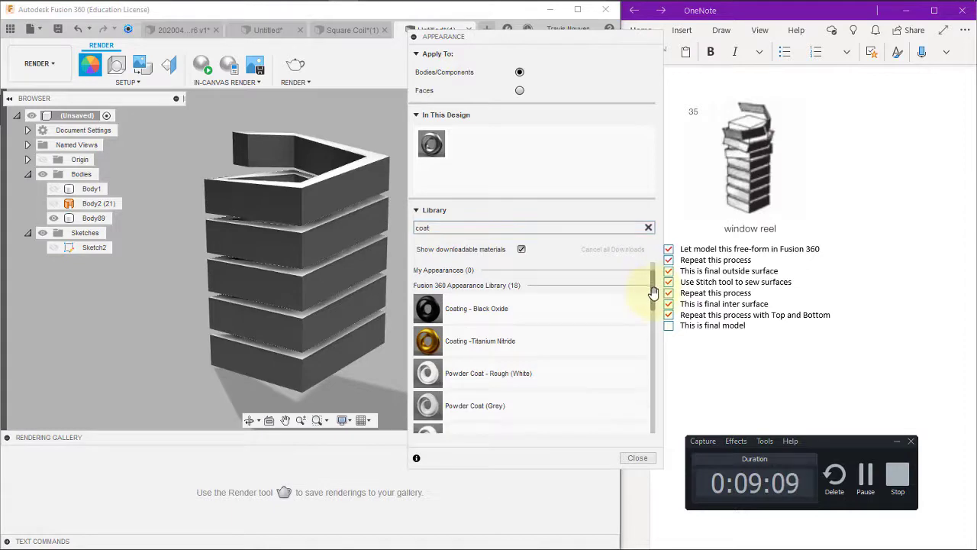
{"action": "scroll", "coordinate": [653, 321], "scroll_direction": "down", "scroll_amount": 1}
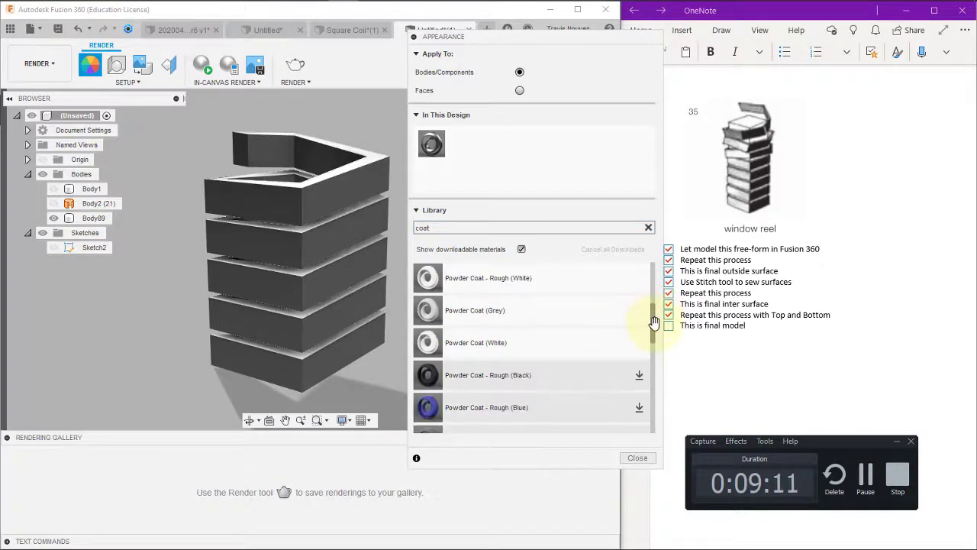
{"action": "left_click_drag", "start_coordinate": [653, 325], "coordinate": [653, 351]}
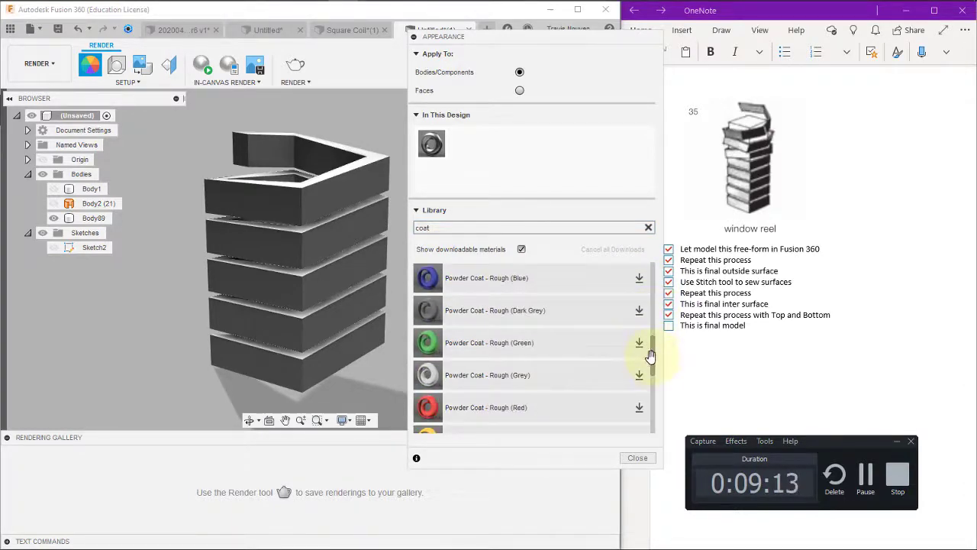
{"action": "mouse_move", "coordinate": [653, 356]}
{"action": "left_mouse_down"}
{"action": "mouse_move", "coordinate": [647, 415]}
{"action": "mouse_move", "coordinate": [656, 301]}
{"action": "left_mouse_up"}
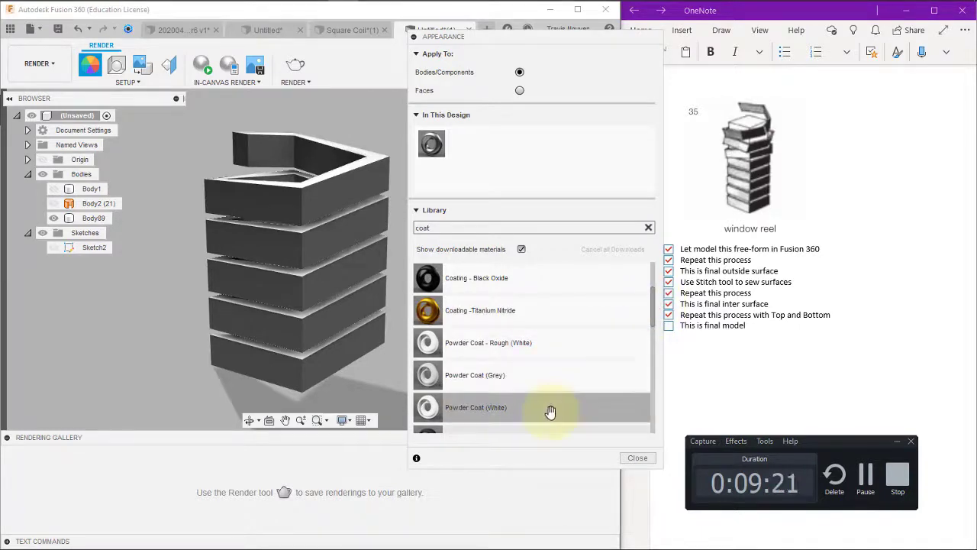
- Apply Powder Coat (White) to Body89 and close the Appearance panel
{"action": "left_click_drag", "start_coordinate": [550, 409], "coordinate": [517, 160]}
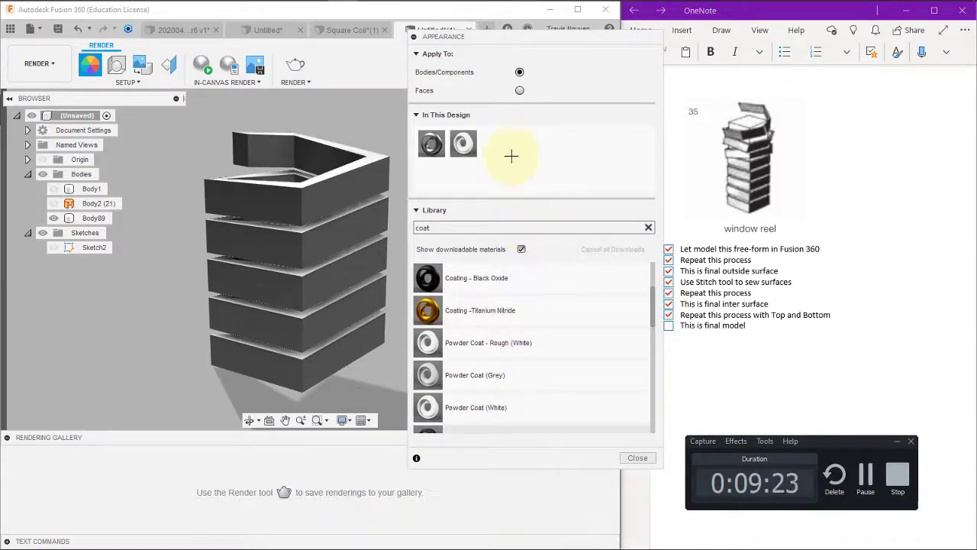
{"action": "mouse_move", "coordinate": [500, 154]}
{"action": "left_mouse_down"}
{"action": "mouse_move", "coordinate": [366, 178]}
{"action": "mouse_move", "coordinate": [382, 328]}
{"action": "left_mouse_up"}
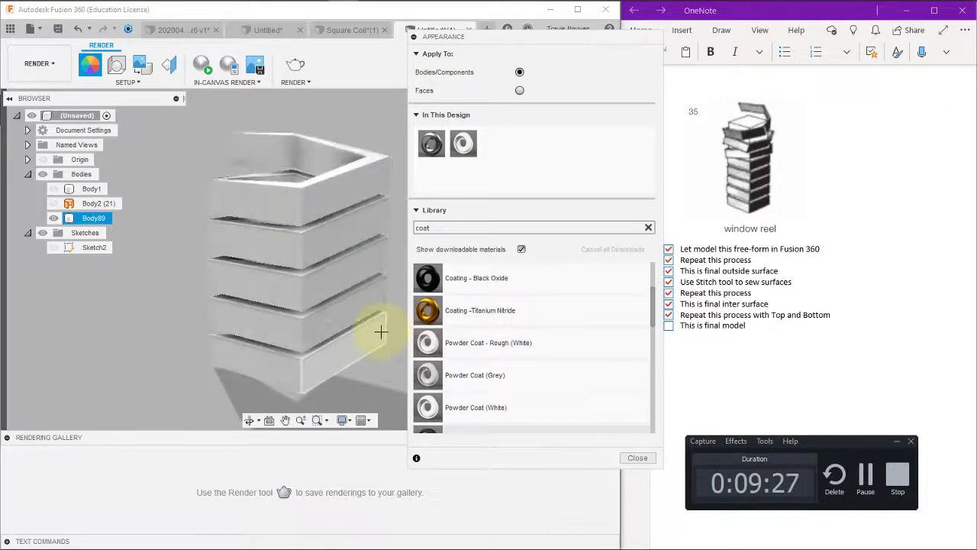
{"action": "key", "text": "Escape"}
{"action": "middle_click_drag", "start_coordinate": [550, 320], "coordinate": [517, 317], "text": "shift"}
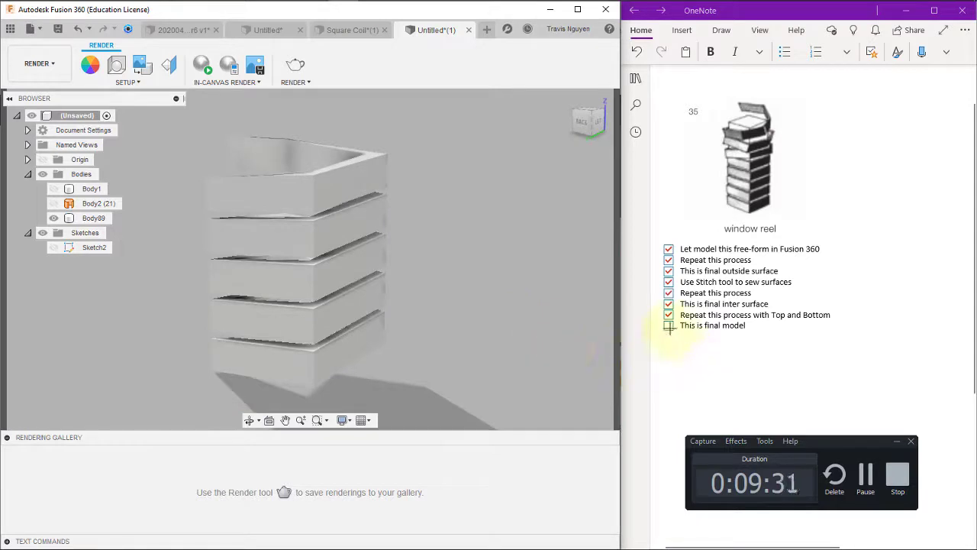
- Tick 'This is final model' in the OneNote checklist and return to Fusion 360
{"action": "left_click", "coordinate": [651, 334]}
{"action": "left_click", "coordinate": [544, 329]}
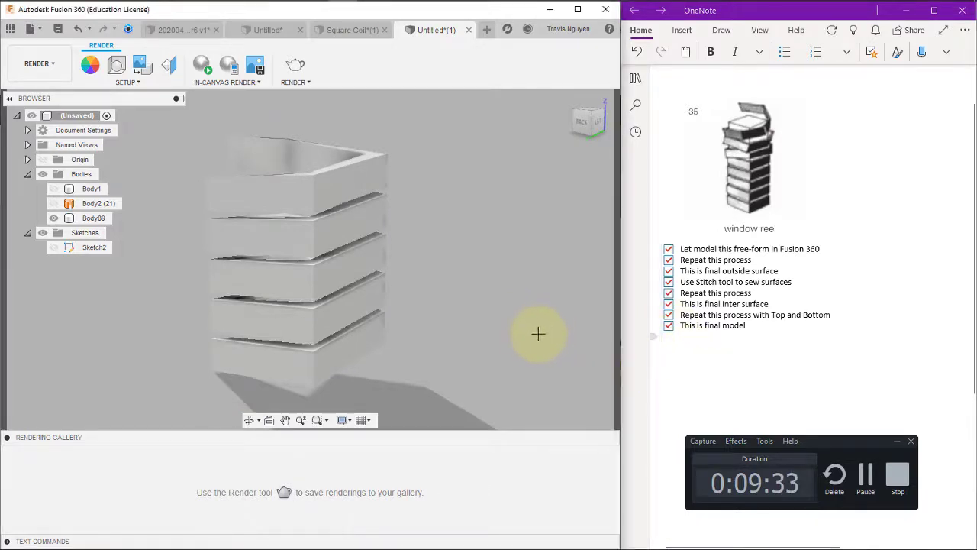